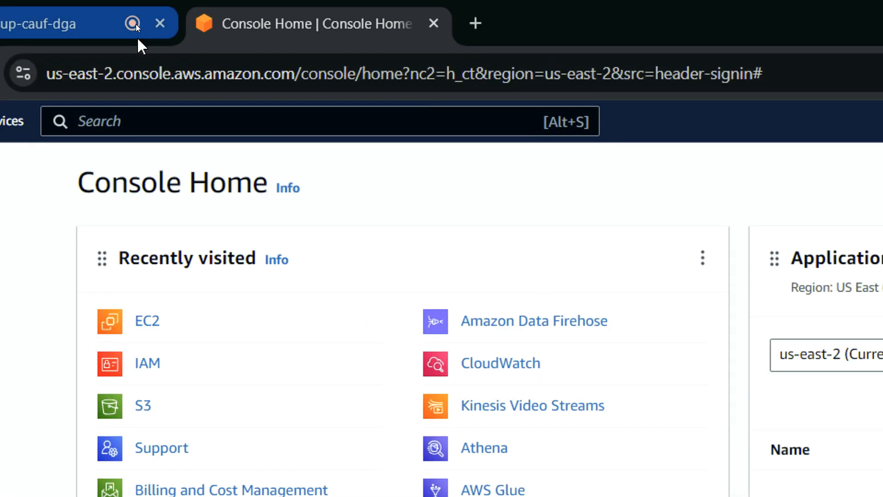
- Search the AWS services for IAM and open the IAM dashboard at its resources summary
{"action": "left_click", "coordinate": [138, 57]}
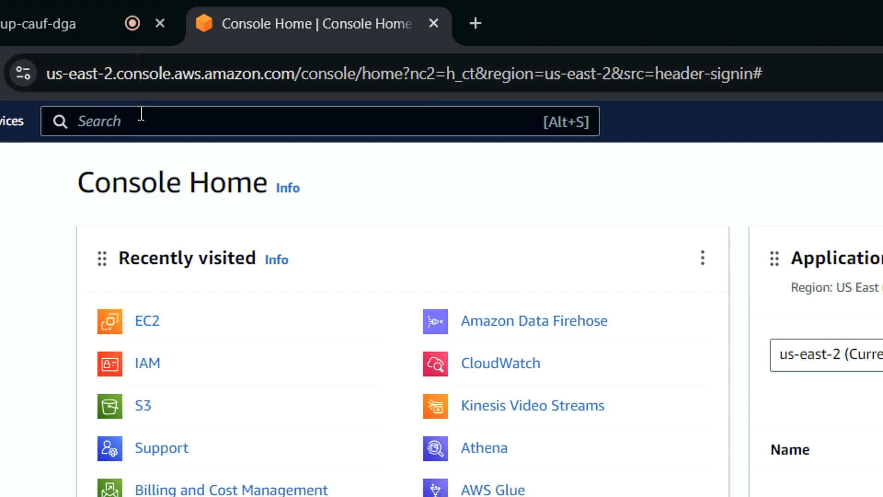
{"action": "type", "text": "IAM"}
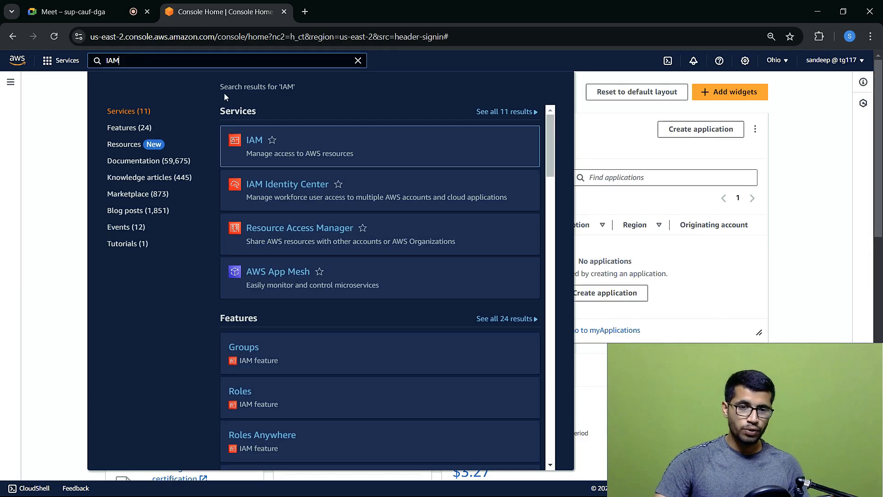
{"action": "left_click", "coordinate": [254, 141]}
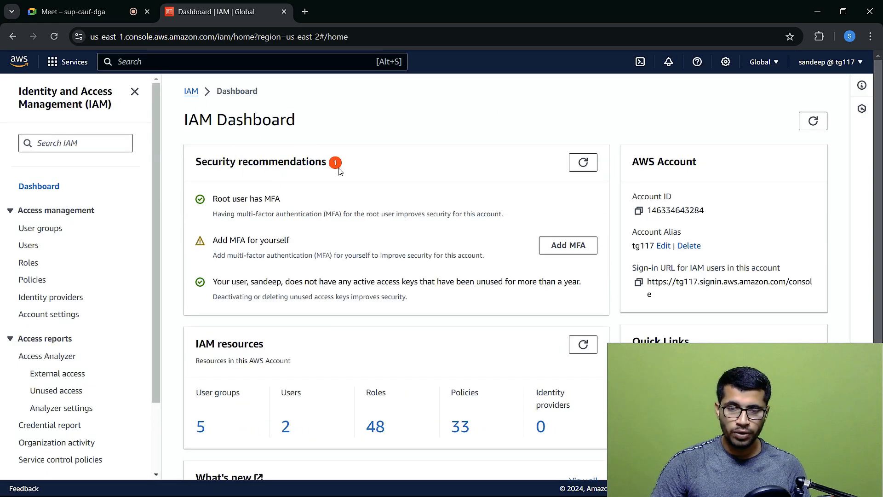
{"action": "scroll", "coordinate": [328, 261], "scroll_direction": "down", "scroll_amount": 5}
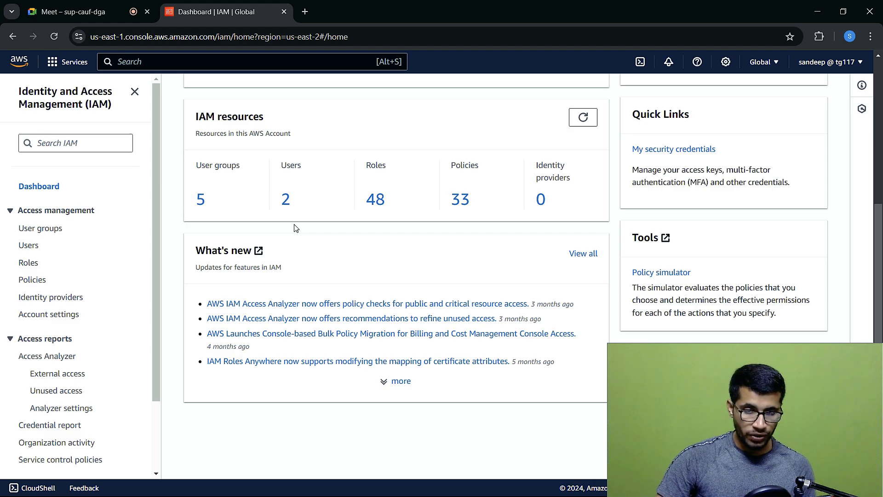
- Switch to the PowerPoint slide and examine the DEV, ADMIN, DE and BI team ellipses with their member circles
{"action": "key", "text": "alt+Tab"}
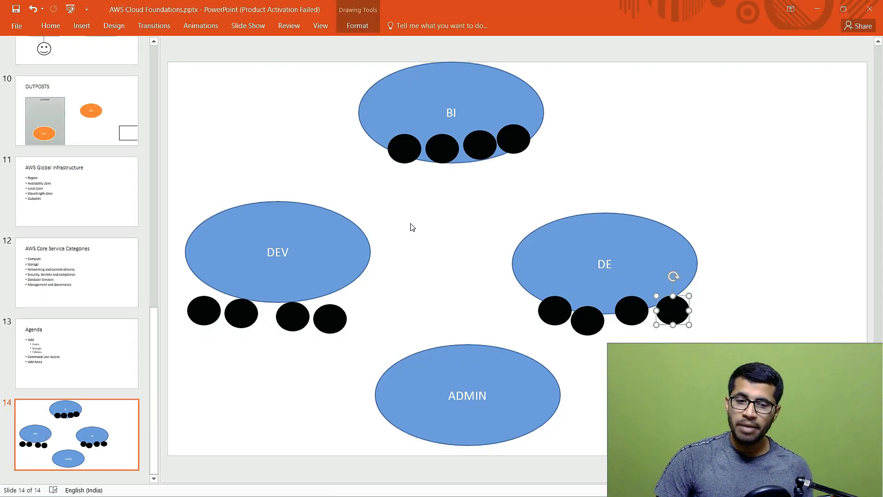
{"action": "left_click", "coordinate": [422, 224]}
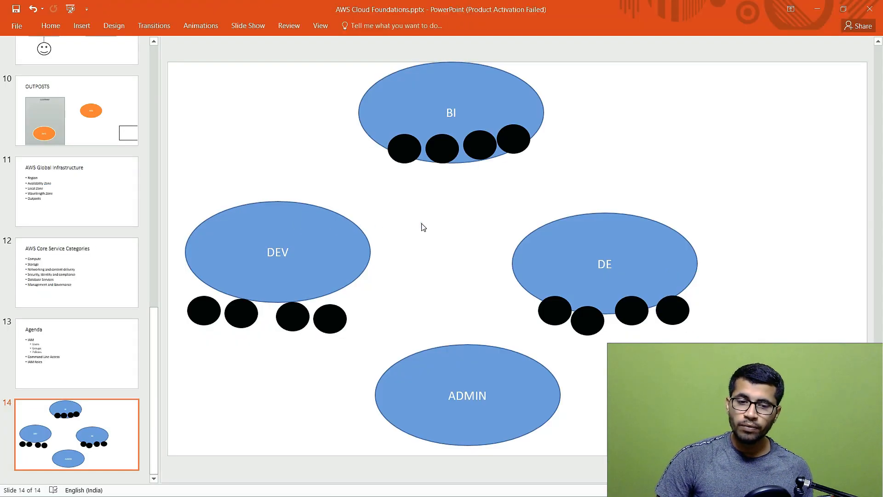
{"action": "left_click", "coordinate": [198, 305]}
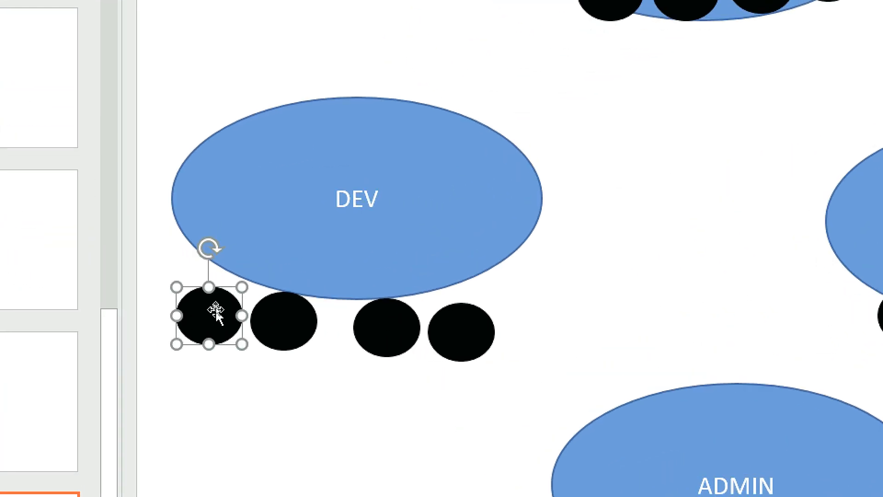
{"action": "left_click", "coordinate": [267, 312]}
{"action": "left_click", "coordinate": [407, 329]}
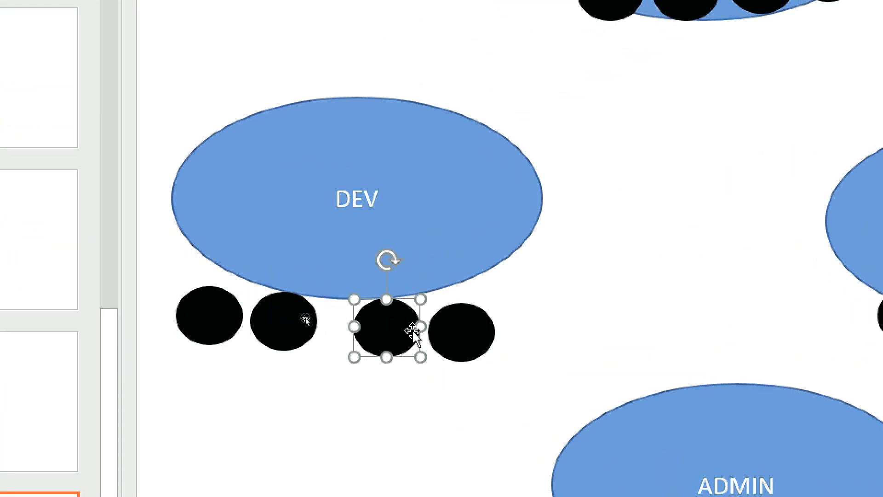
{"action": "left_click", "coordinate": [317, 181]}
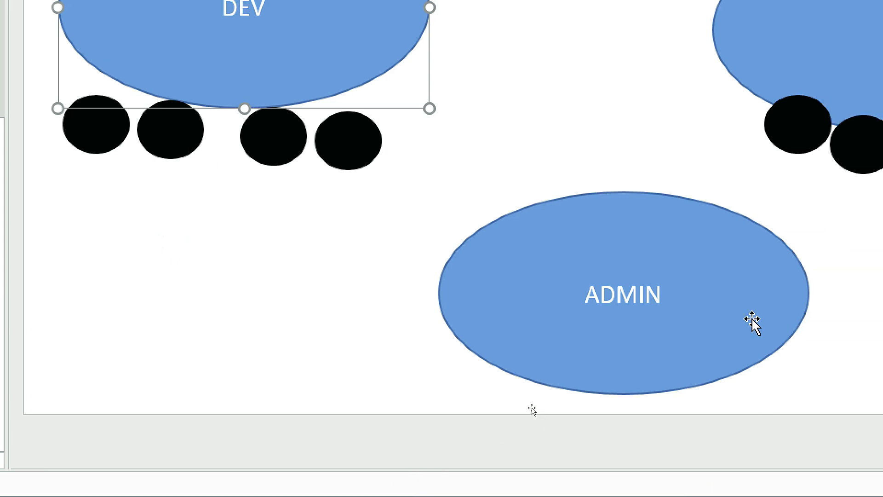
{"action": "left_click", "coordinate": [752, 318]}
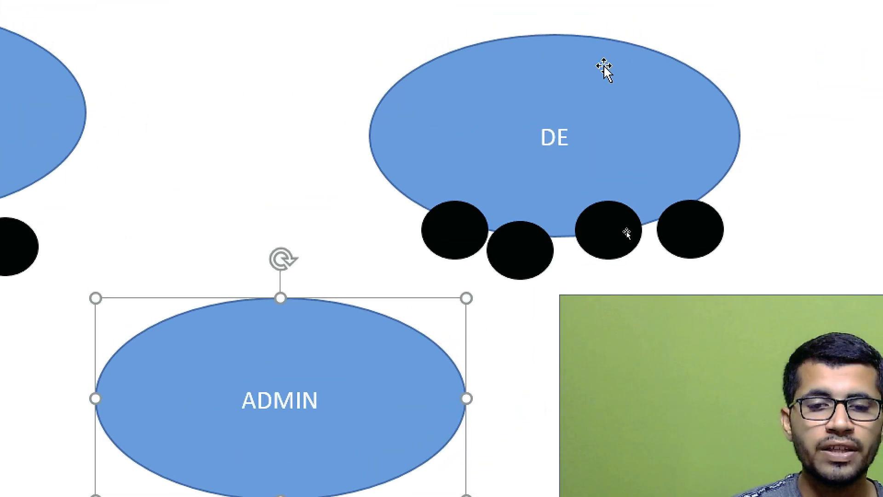
{"action": "left_click", "coordinate": [582, 91]}
{"action": "left_click", "coordinate": [640, 174]}
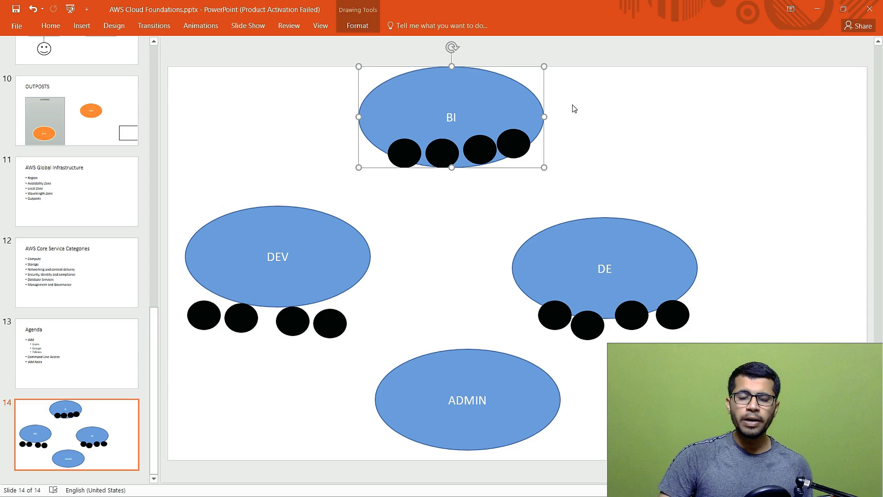
- Return to the AWS console and start a new IAM user group with the name administrator
{"action": "key", "text": "alt+Tab"}
{"action": "left_click", "coordinate": [48, 229]}
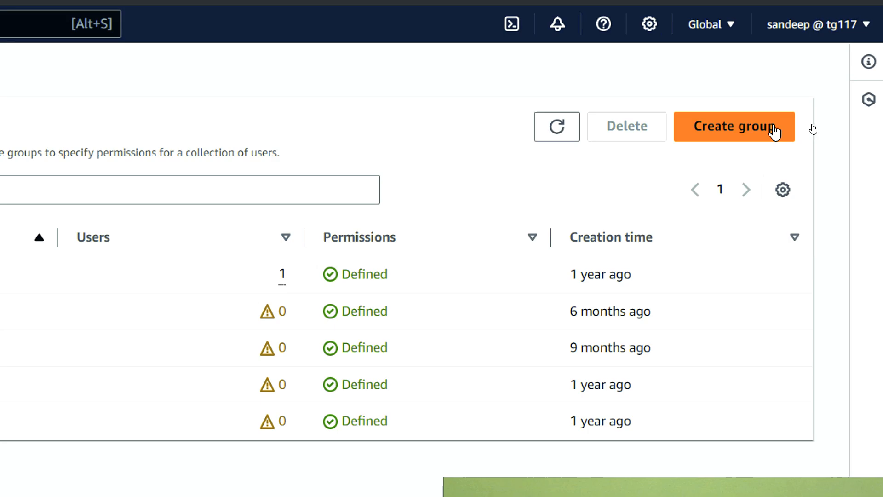
{"action": "left_click", "coordinate": [775, 131]}
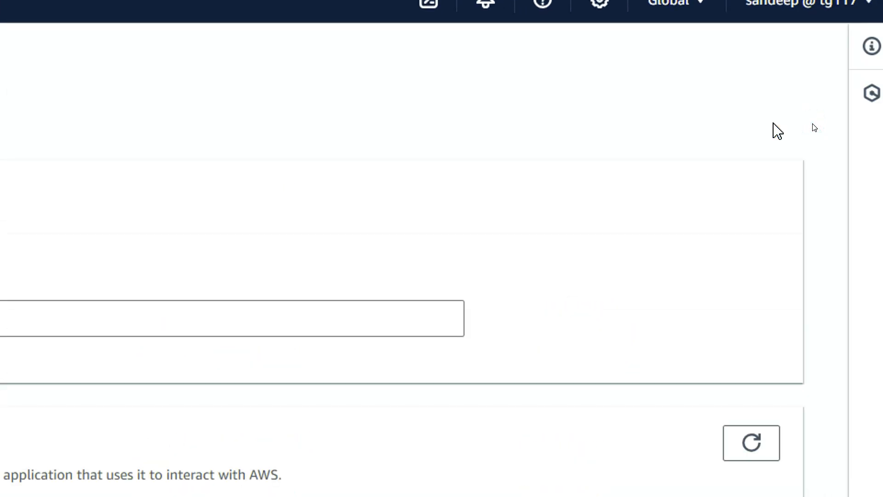
{"action": "left_click", "coordinate": [284, 221]}
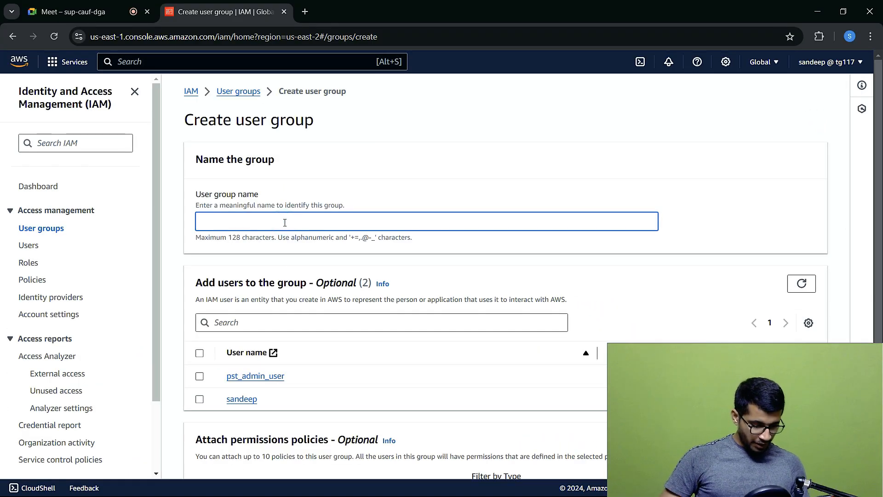
{"action": "type", "text": "administrator"}
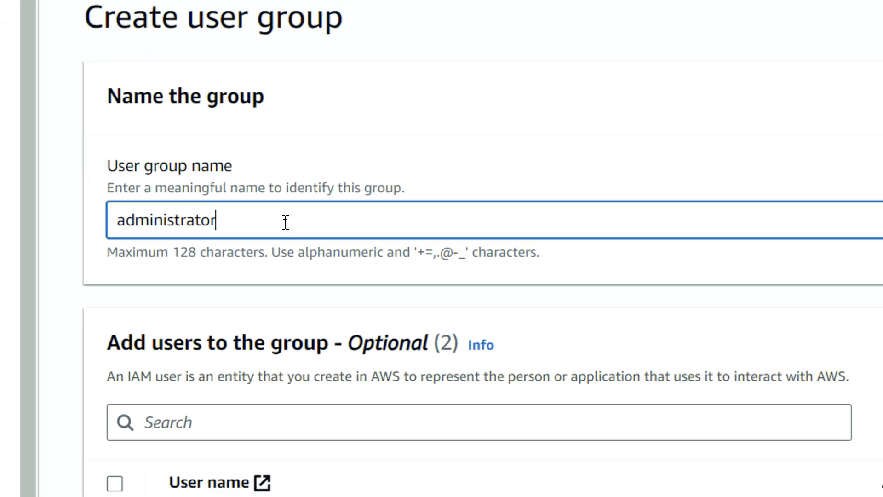
{"action": "key", "text": "ctrl+a"}
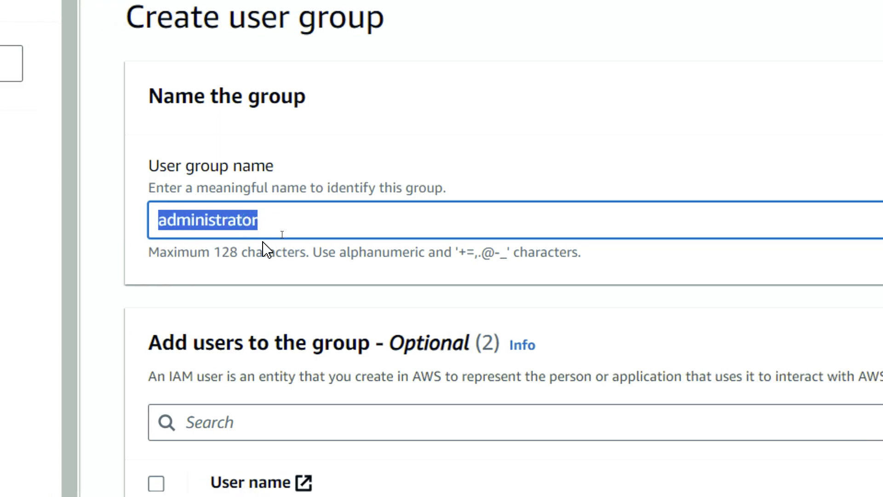
- Review the optional sections for adding users and attaching permissions policies to the new group
{"action": "scroll", "coordinate": [364, 245], "scroll_direction": "down", "scroll_amount": 5}
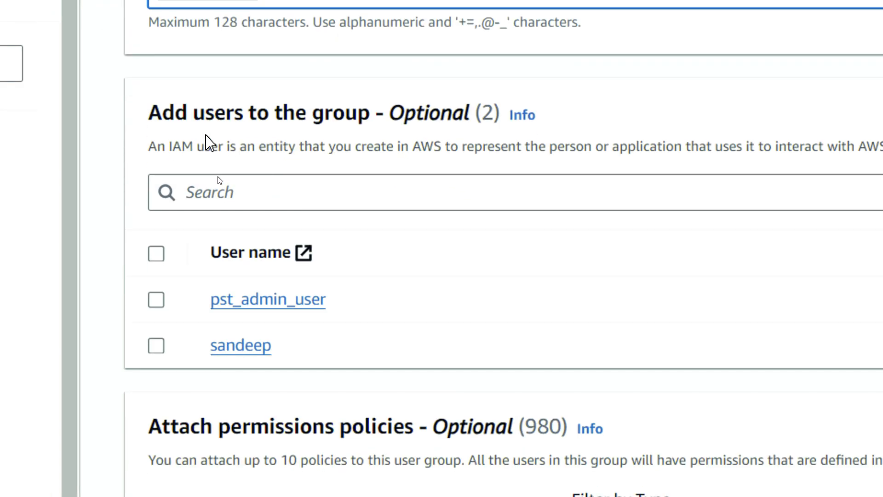
{"action": "left_click_drag", "start_coordinate": [155, 118], "coordinate": [512, 122]}
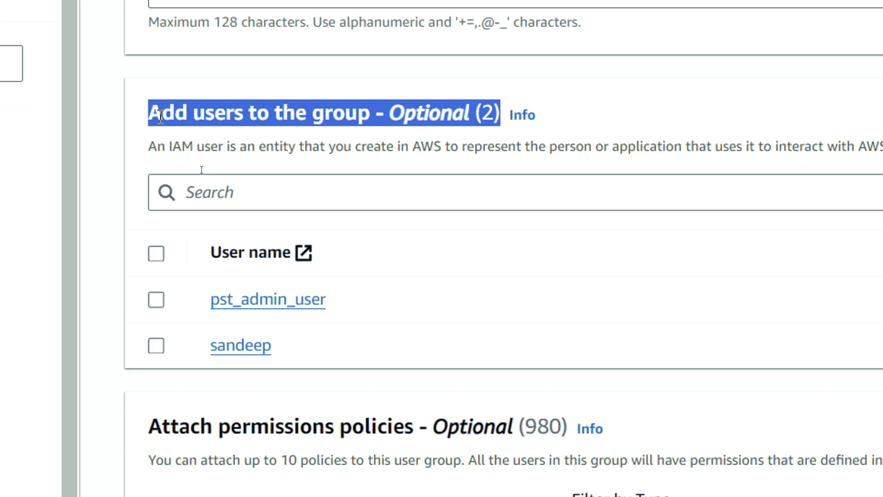
{"action": "scroll", "coordinate": [258, 170], "scroll_direction": "down", "scroll_amount": 5}
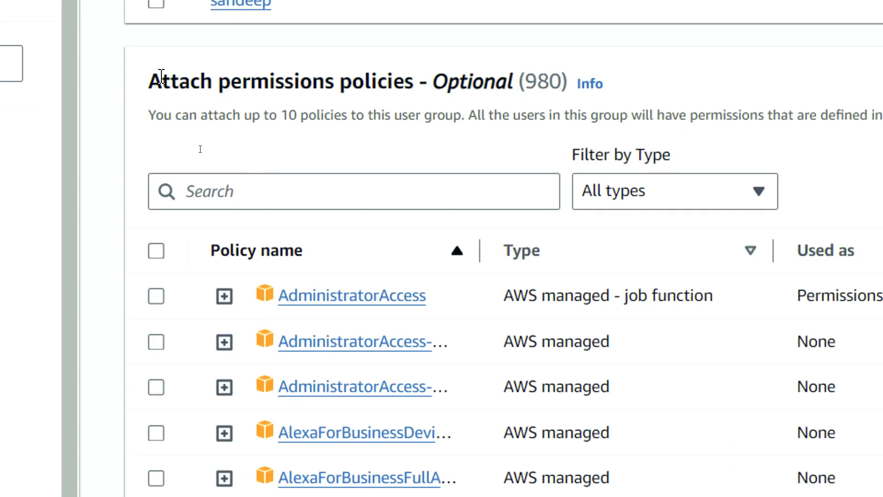
{"action": "left_click_drag", "start_coordinate": [155, 75], "coordinate": [414, 76]}
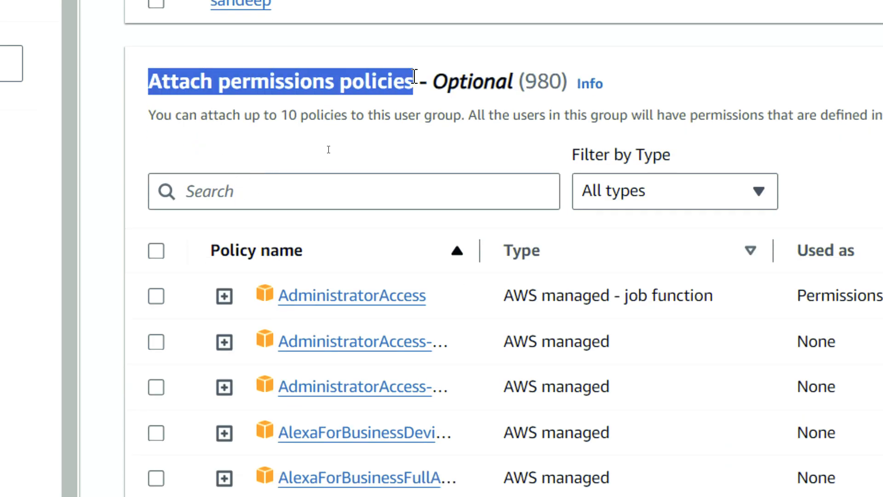
{"action": "left_click", "coordinate": [427, 110]}
{"action": "left_click_drag", "start_coordinate": [327, 80], "coordinate": [421, 80]}
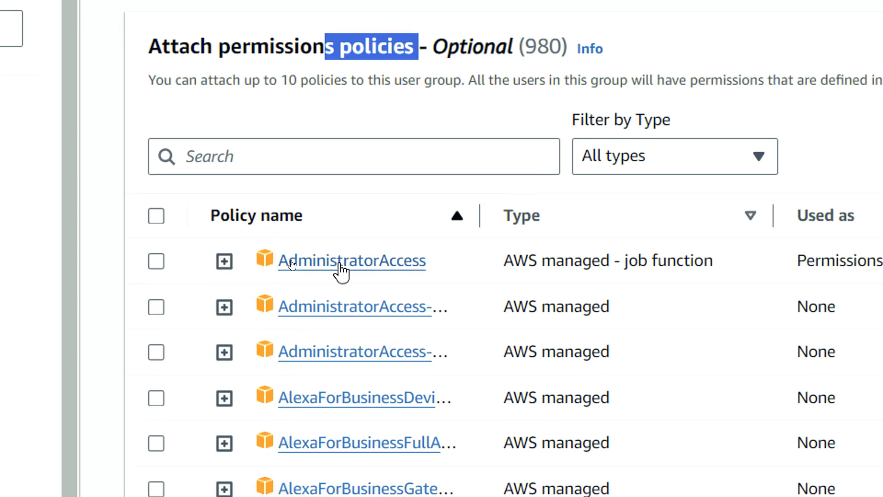
- Expand the AdministratorAccess policy and examine the Effect, Action and Resource entries in its JSON statement
{"action": "left_click", "coordinate": [224, 261]}
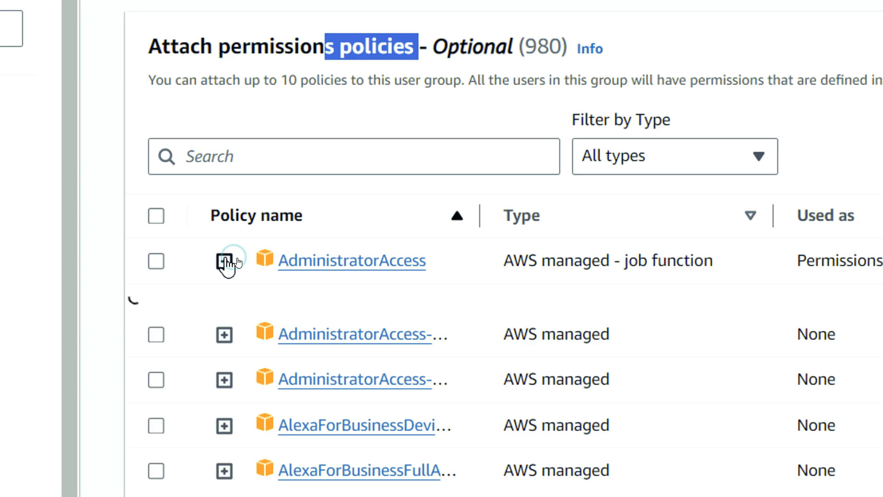
{"action": "scroll", "coordinate": [363, 322], "scroll_direction": "down", "scroll_amount": 4}
{"action": "scroll", "coordinate": [354, 285], "scroll_direction": "up", "scroll_amount": 1}
{"action": "scroll", "coordinate": [349, 270], "scroll_direction": "up", "scroll_amount": 1}
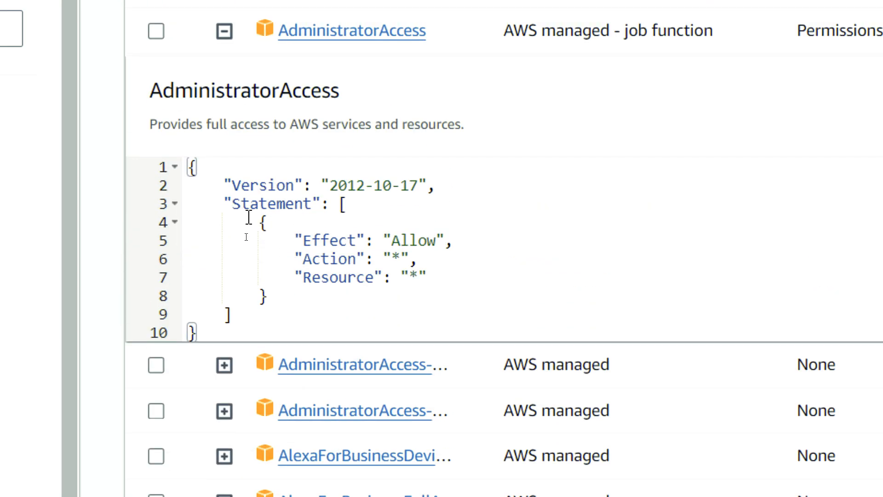
{"action": "left_click_drag", "start_coordinate": [268, 247], "coordinate": [290, 213]}
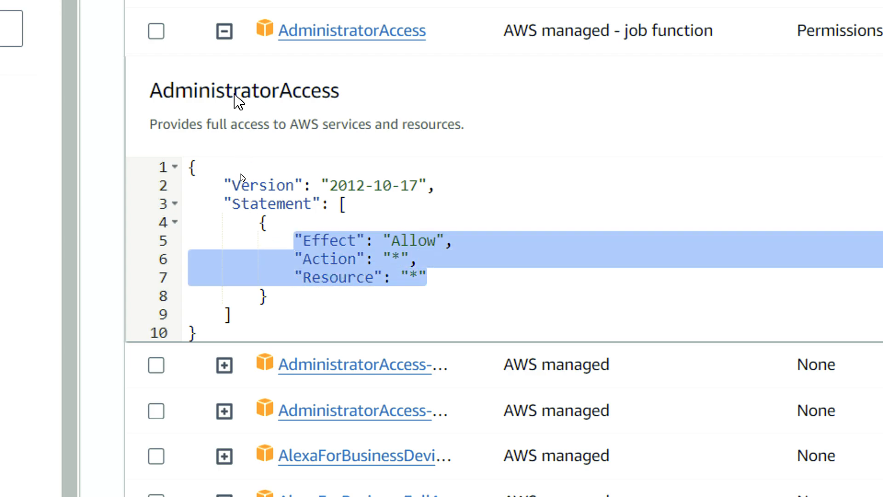
{"action": "scroll", "coordinate": [236, 97], "scroll_direction": "up", "scroll_amount": 2}
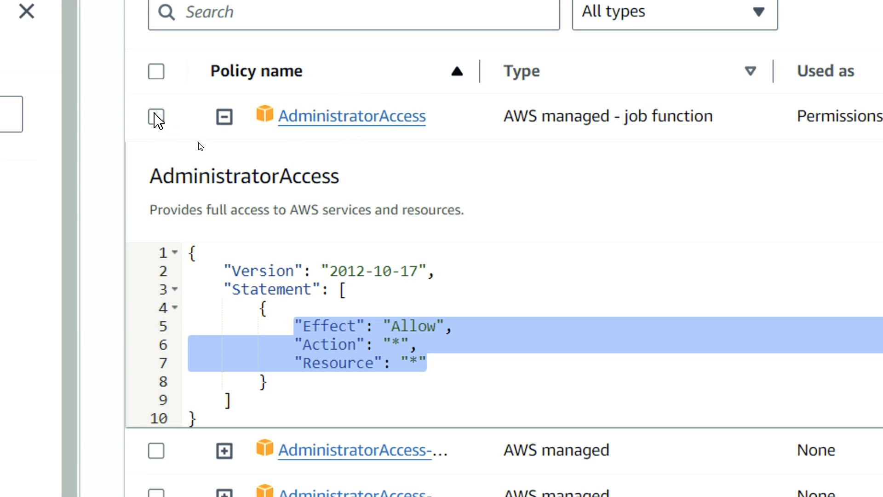
- Attach the AdministratorAccess policy, create the user group and locate it in the group list
{"action": "left_click", "coordinate": [156, 117]}
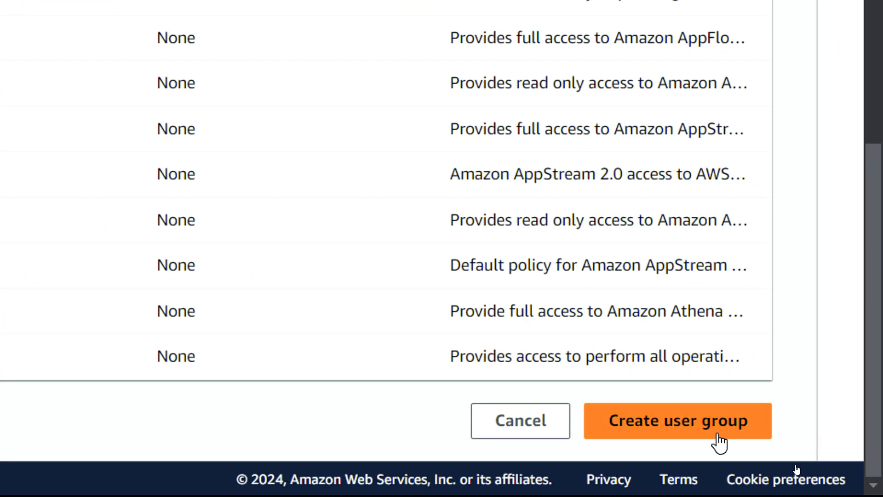
{"action": "left_click", "coordinate": [660, 418]}
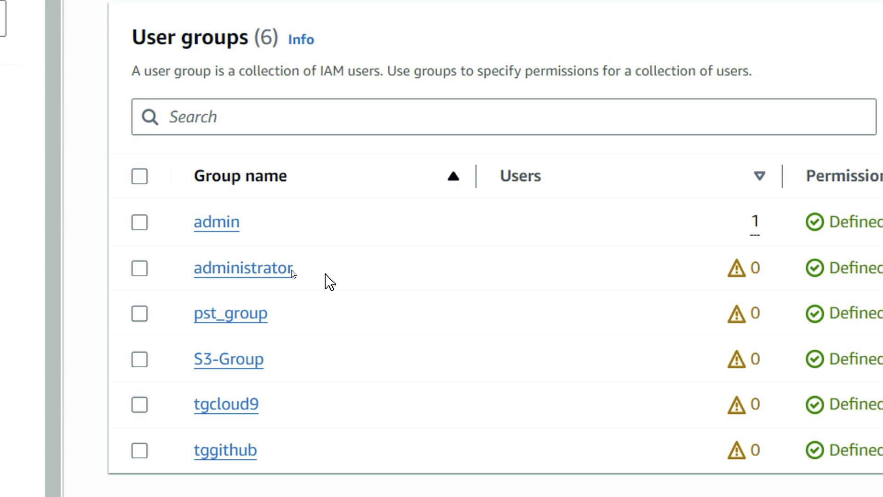
{"action": "left_click_drag", "start_coordinate": [275, 268], "coordinate": [179, 283]}
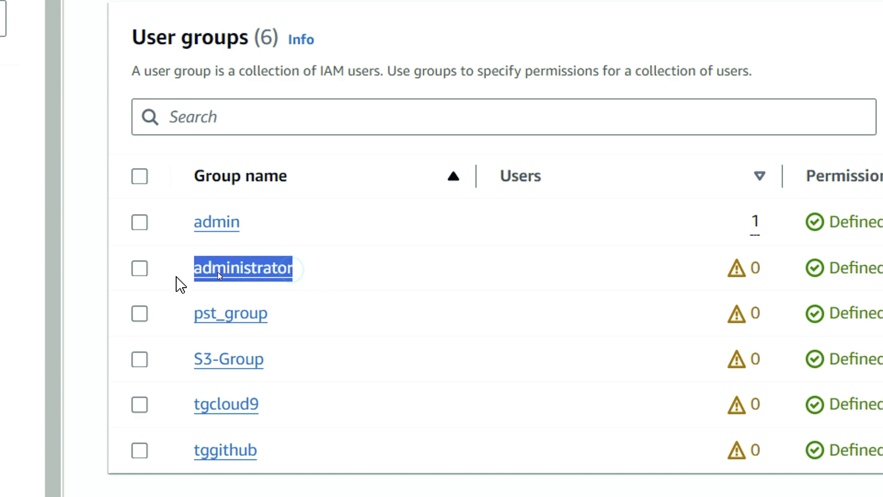
{"action": "left_click", "coordinate": [340, 270]}
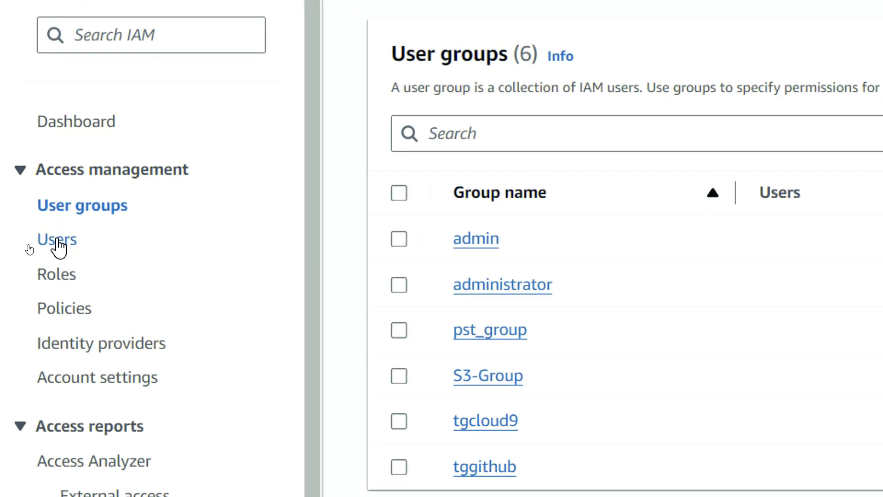
- Start creating an IAM user, set the user name to tg-demo-user and review the optional Management Console access setting
{"action": "left_click", "coordinate": [28, 245]}
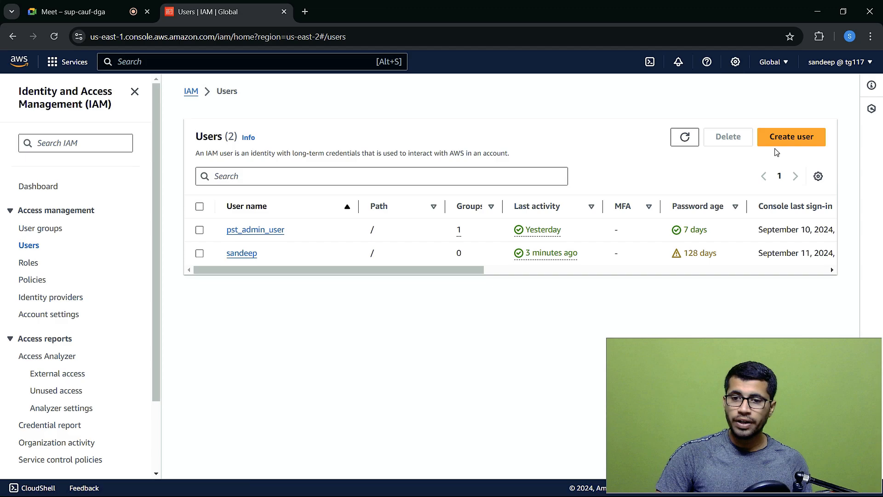
{"action": "left_click", "coordinate": [685, 138]}
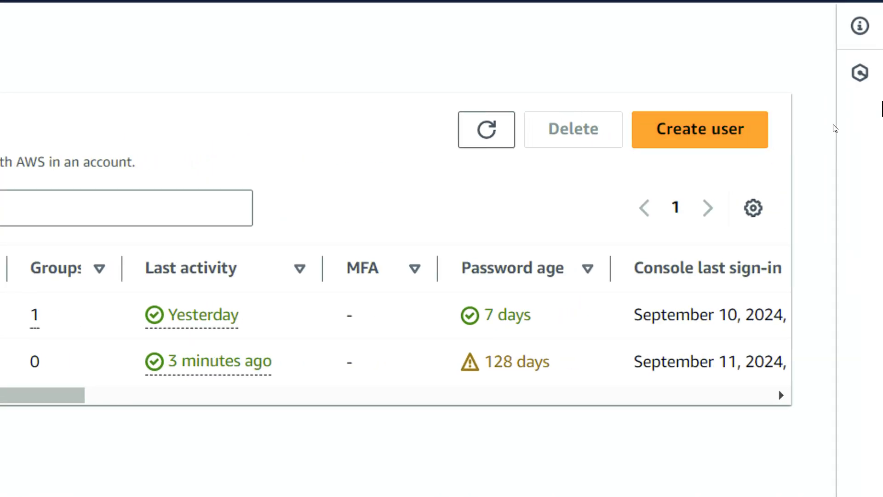
{"action": "left_click", "coordinate": [667, 135]}
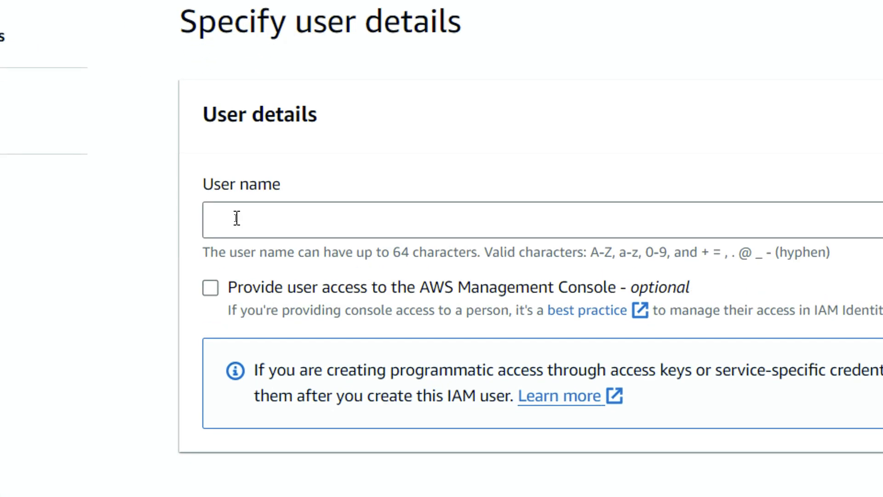
{"action": "left_click", "coordinate": [236, 217]}
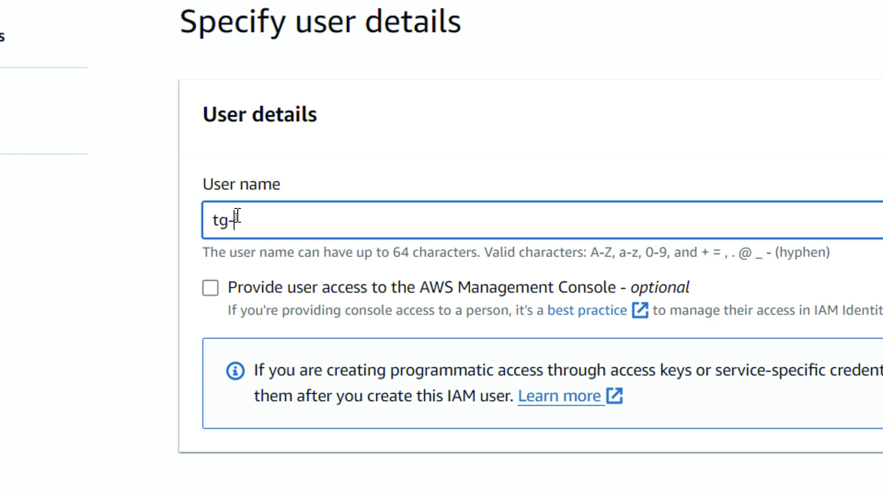
{"action": "type", "text": "tg-demo-user"}
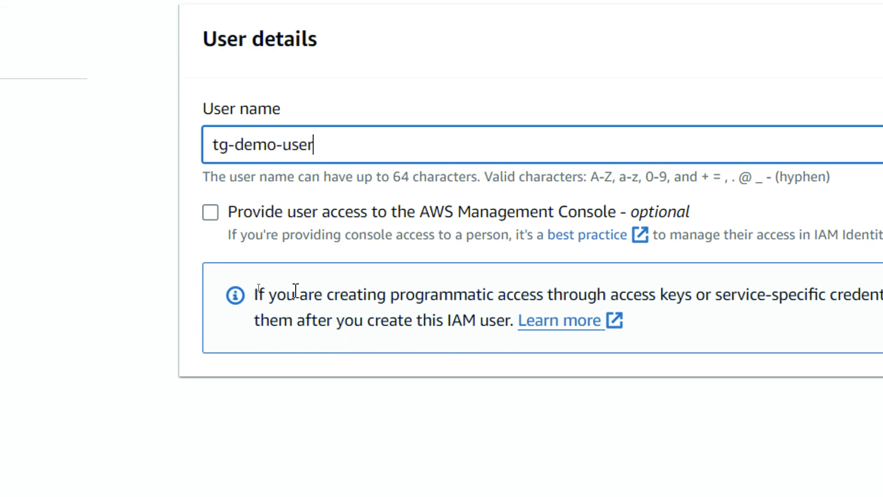
{"action": "left_click_drag", "start_coordinate": [230, 213], "coordinate": [723, 216]}
{"action": "left_click", "coordinate": [476, 255]}
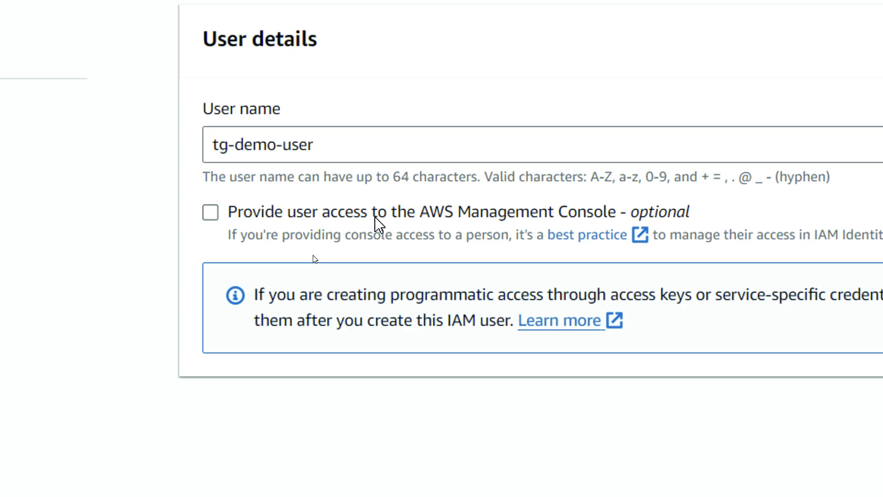
- Open the AWS Console Home in a separate browser tab and look through its services list
{"action": "left_click_drag", "start_coordinate": [423, 219], "coordinate": [608, 218]}
{"action": "left_click", "coordinate": [210, 213]}
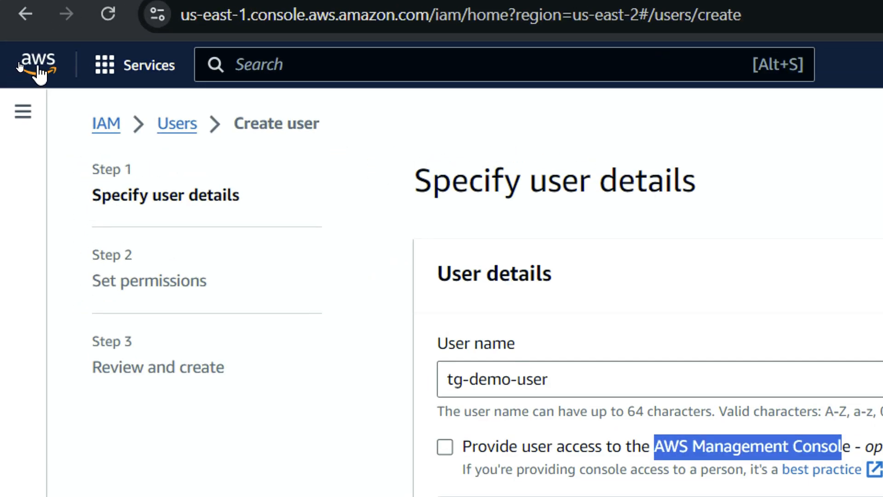
{"action": "left_click", "coordinate": [39, 67], "text": "ctrl"}
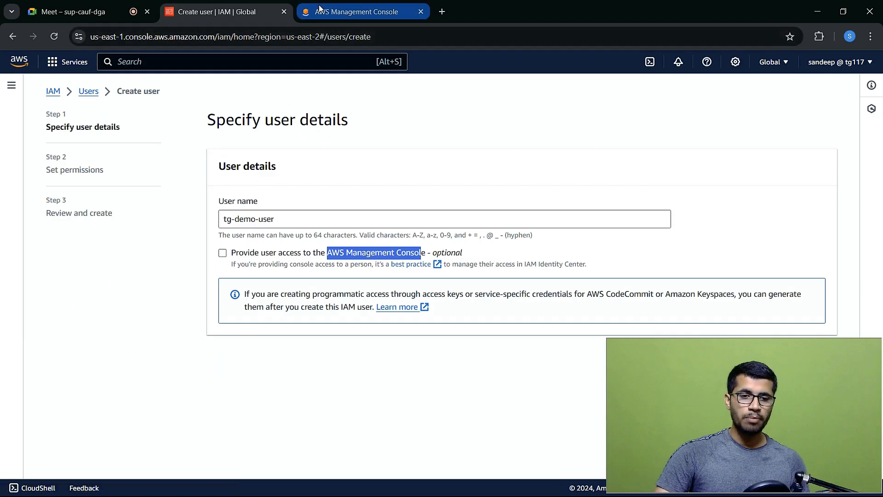
{"action": "left_click", "coordinate": [321, 8]}
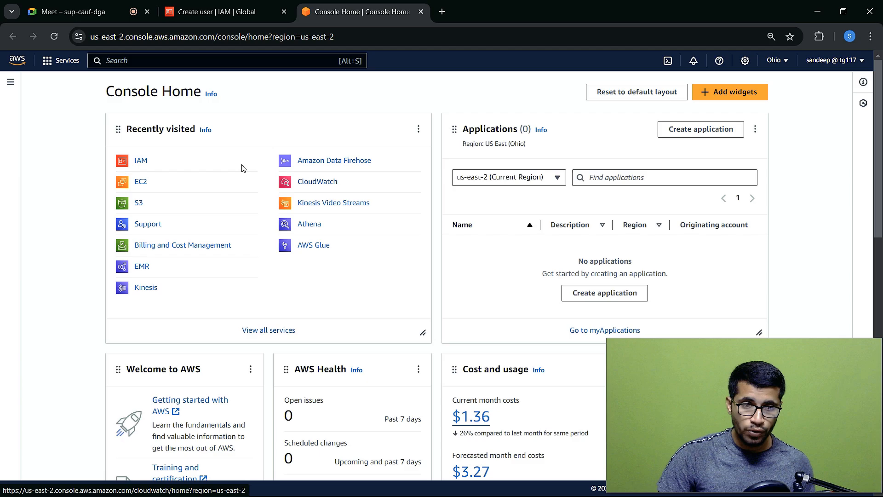
{"action": "left_click", "coordinate": [47, 60]}
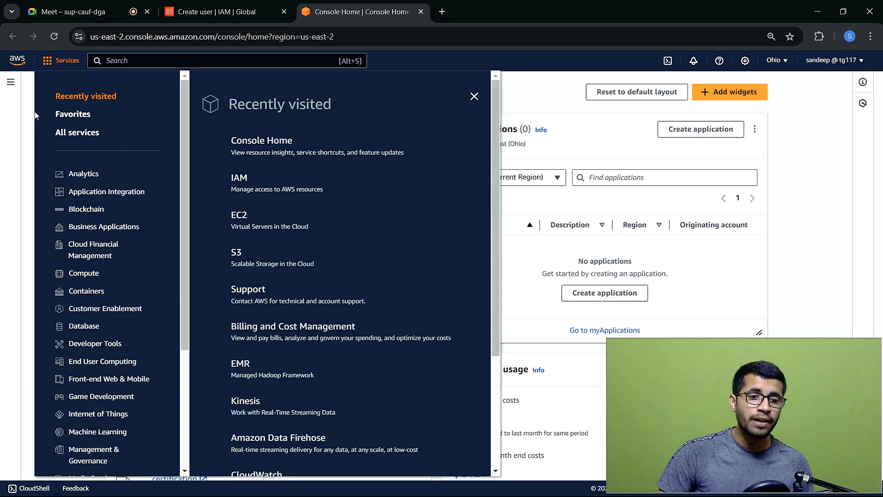
{"action": "left_click", "coordinate": [26, 103]}
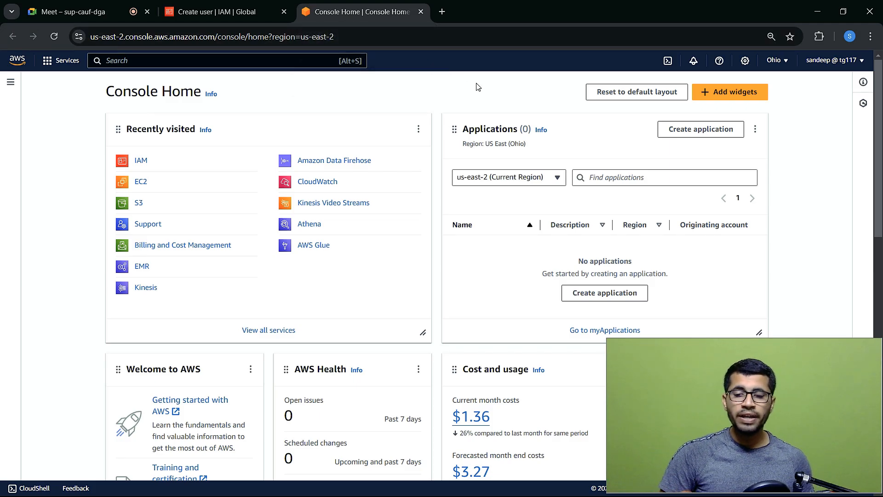
- Open Command Prompt from Windows search and enlarge its text to show an example of command-line access
{"action": "key", "text": "super"}
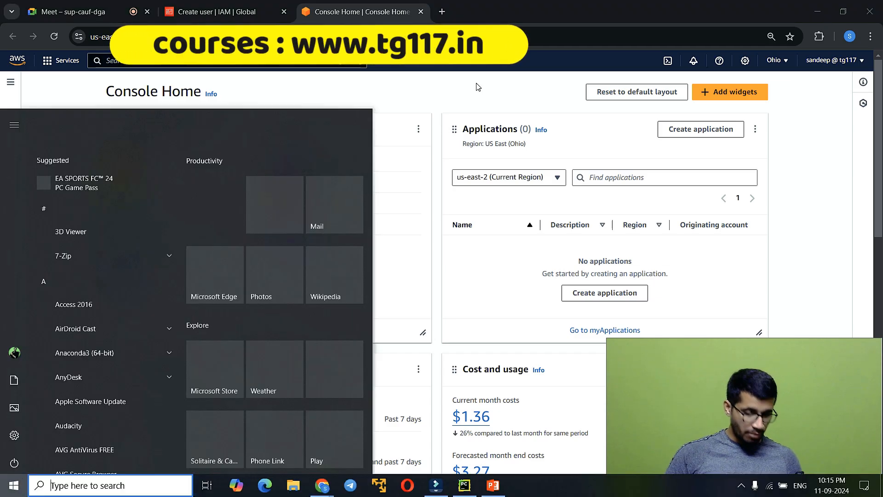
{"action": "type", "text": "command"}
{"action": "key", "text": "Return"}
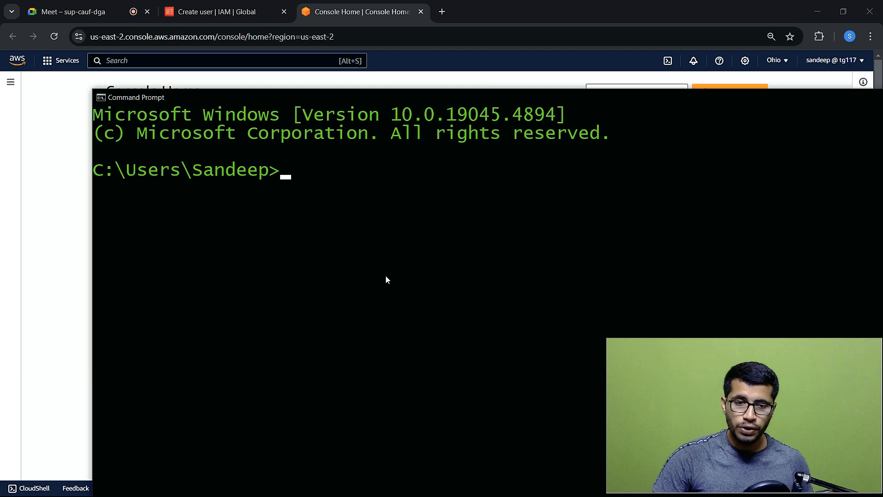
{"action": "scroll", "coordinate": [385, 276], "scroll_direction": "up", "scroll_amount": 2, "text": "ctrl"}
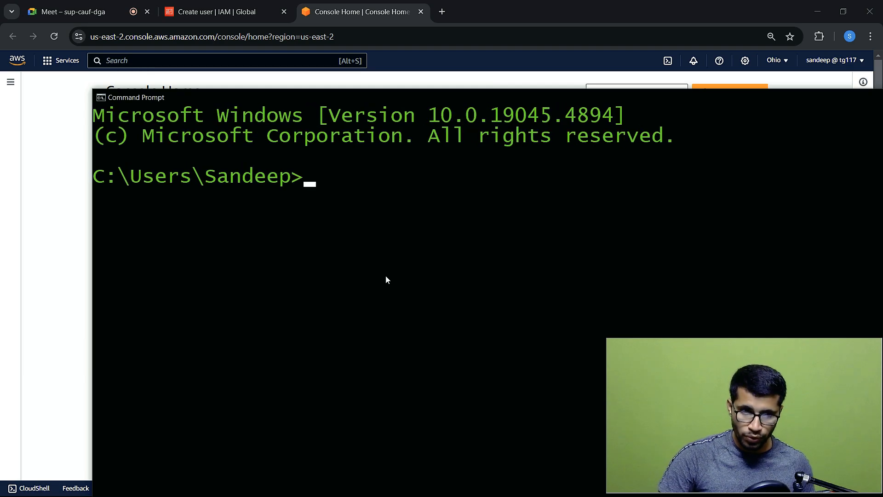
- Switch to PyCharm to view the code in 01_python_producer_kafka.py, and return to the AWS console in the browser
{"action": "key", "text": "super"}
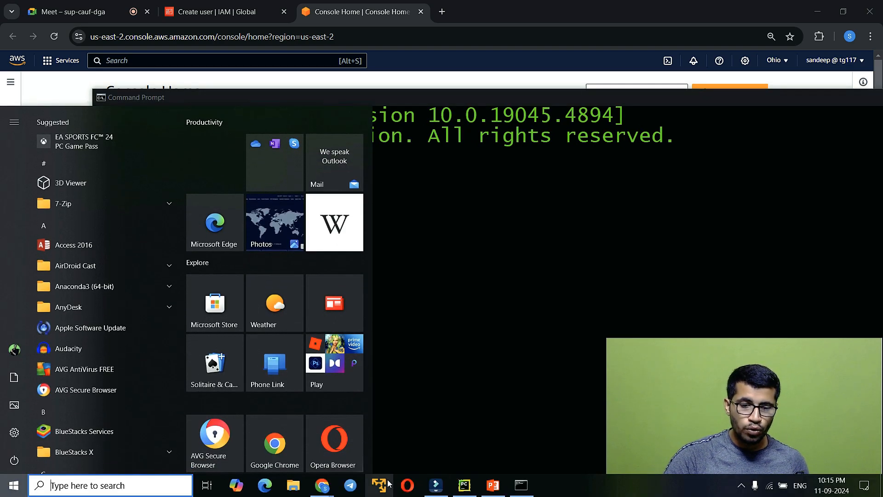
{"action": "left_click", "coordinate": [464, 485]}
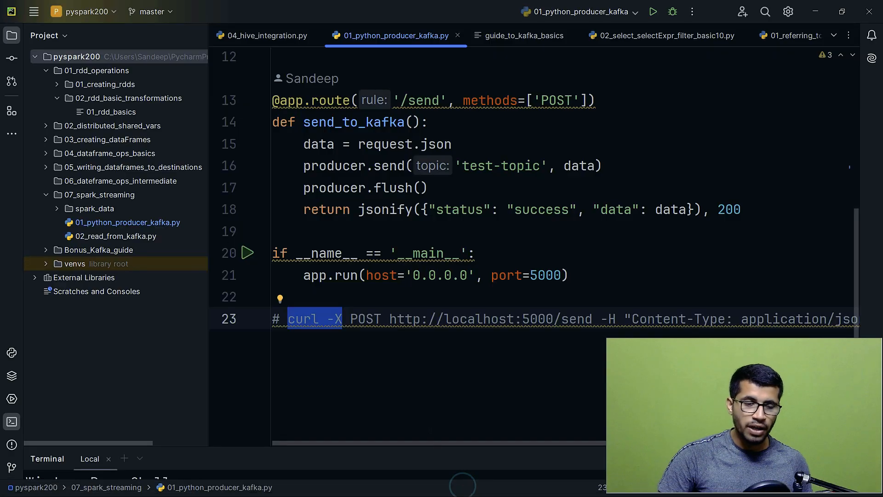
{"action": "left_click", "coordinate": [430, 212]}
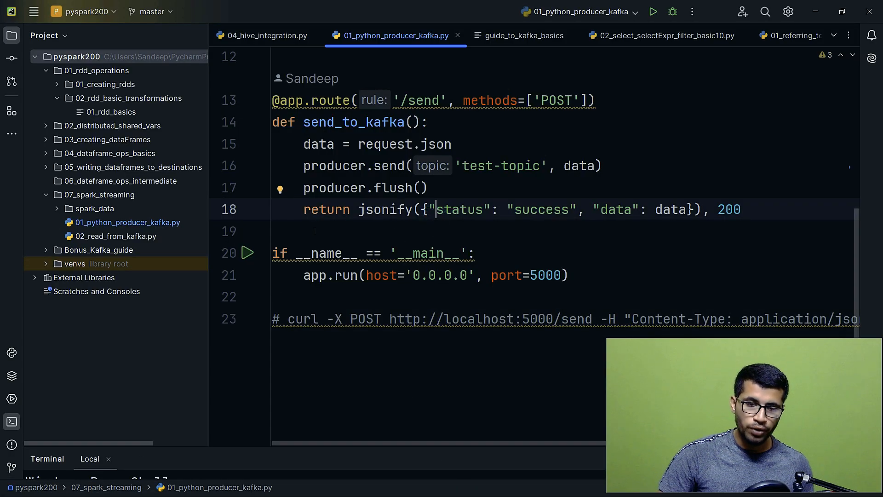
{"action": "left_click", "coordinate": [314, 230]}
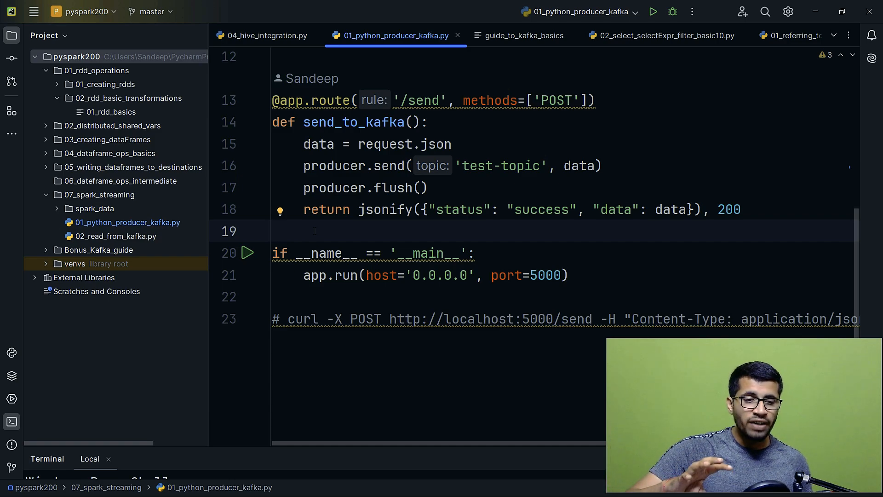
{"action": "key", "text": "alt+Tab"}
{"action": "key", "text": "alt+Tab"}
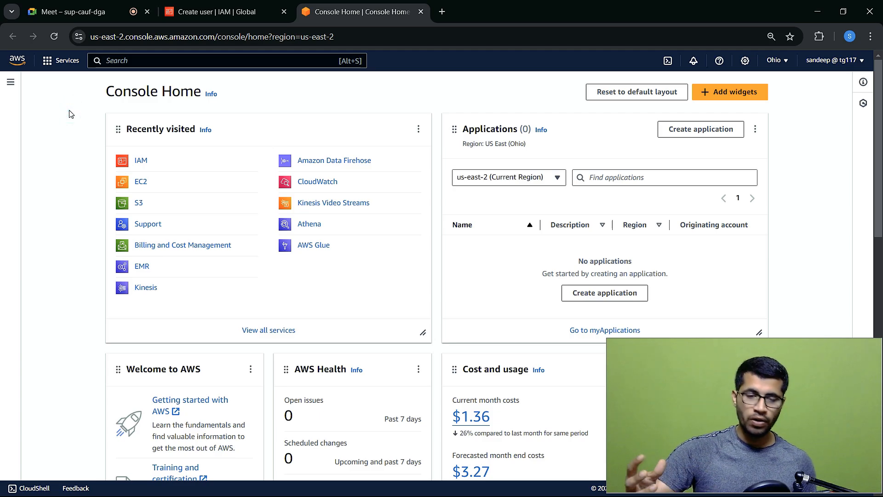
- Return to the user creation form and enable AWS Management Console access for tg-demo-user
{"action": "left_click", "coordinate": [214, 5]}
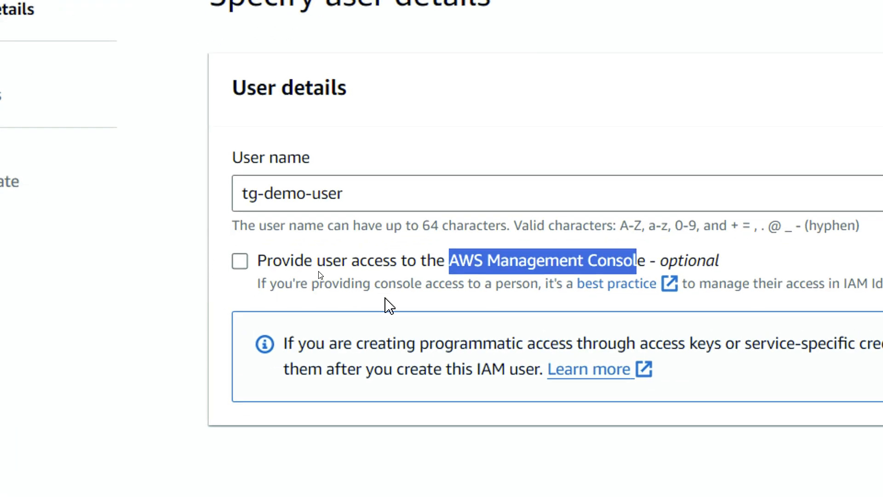
{"action": "left_click_drag", "start_coordinate": [256, 261], "coordinate": [735, 259]}
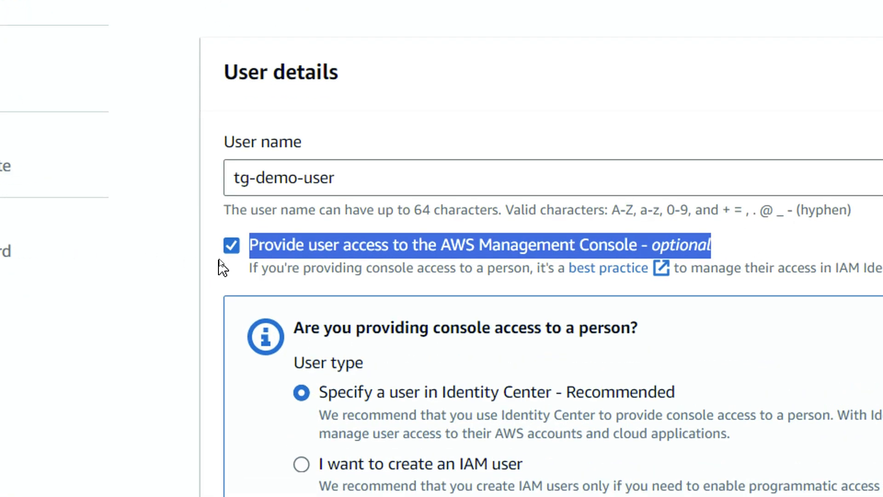
{"action": "left_click", "coordinate": [223, 253]}
{"action": "left_click", "coordinate": [222, 253]}
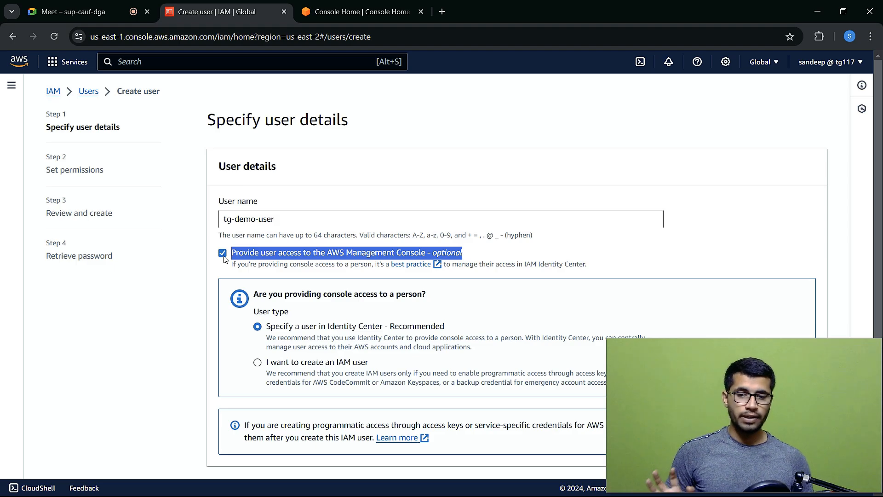
{"action": "left_click", "coordinate": [273, 255]}
{"action": "left_click", "coordinate": [273, 255]}
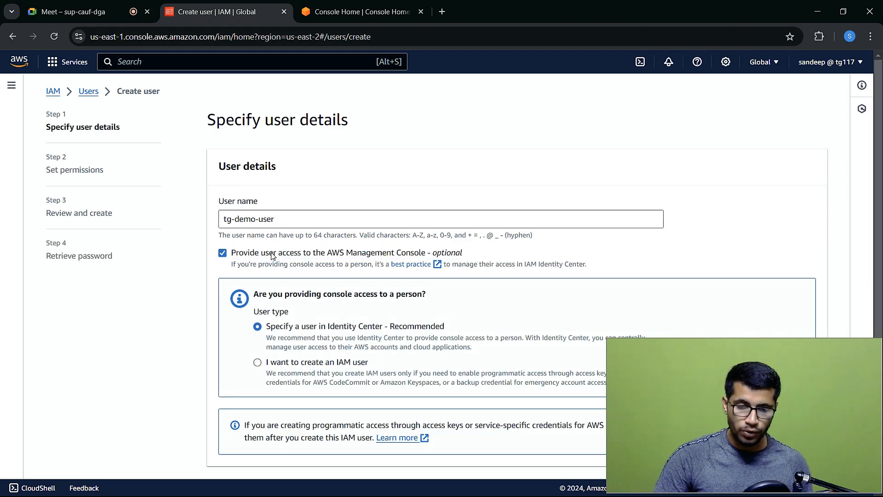
- Set the user type to "I want to create an IAM user" and review the console password options
{"action": "scroll", "coordinate": [272, 256], "scroll_direction": "down", "scroll_amount": 1}
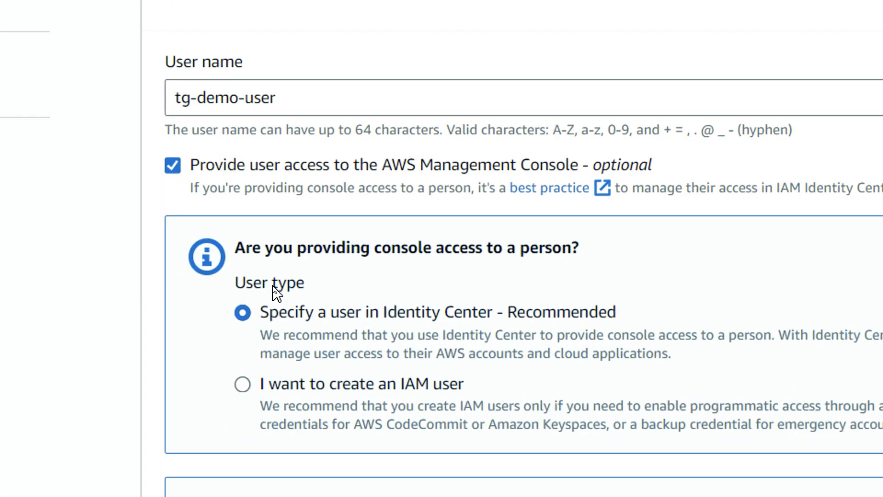
{"action": "left_click_drag", "start_coordinate": [270, 316], "coordinate": [646, 312]}
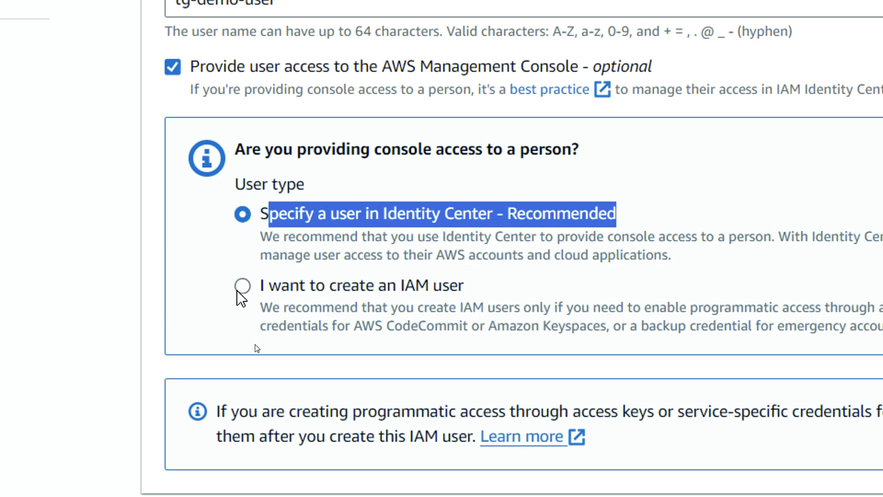
{"action": "left_click", "coordinate": [243, 289]}
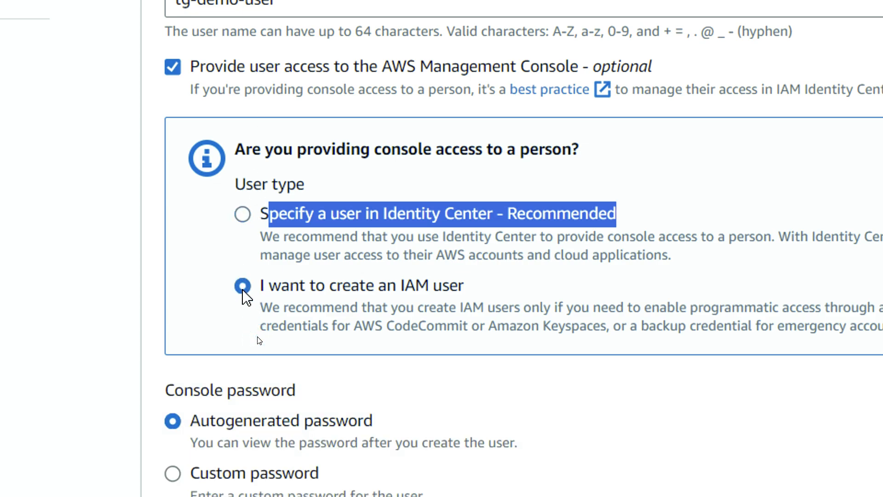
{"action": "left_click", "coordinate": [546, 275]}
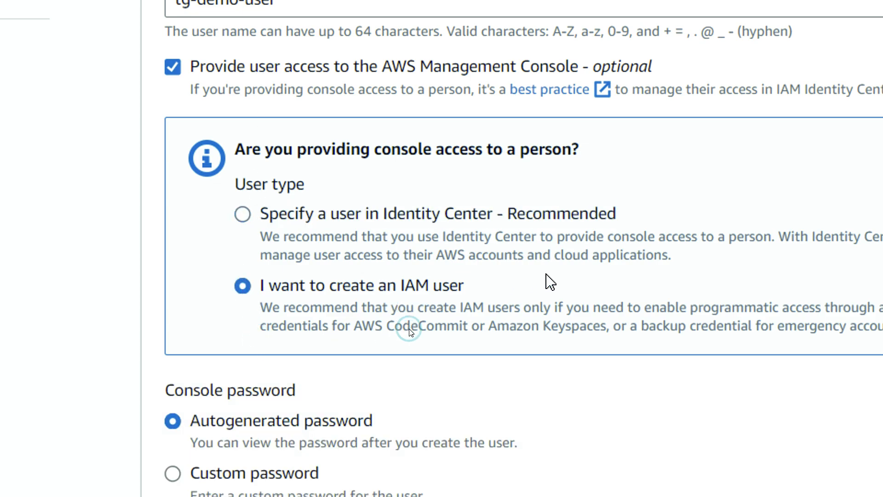
{"action": "scroll", "coordinate": [359, 270], "scroll_direction": "down", "scroll_amount": 3}
{"action": "scroll", "coordinate": [358, 269], "scroll_direction": "up", "scroll_amount": 1}
{"action": "scroll", "coordinate": [266, 133], "scroll_direction": "up", "scroll_amount": 1}
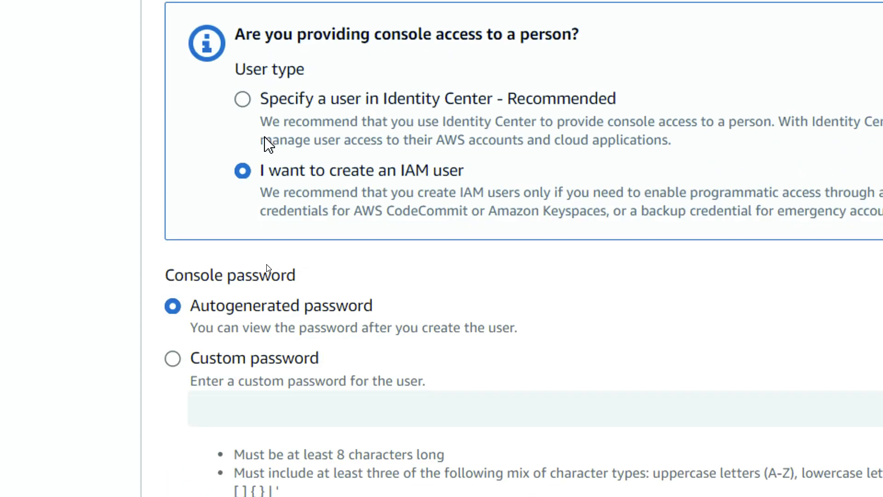
{"action": "scroll", "coordinate": [244, 230], "scroll_direction": "down", "scroll_amount": 1}
{"action": "scroll", "coordinate": [242, 250], "scroll_direction": "down", "scroll_amount": 1}
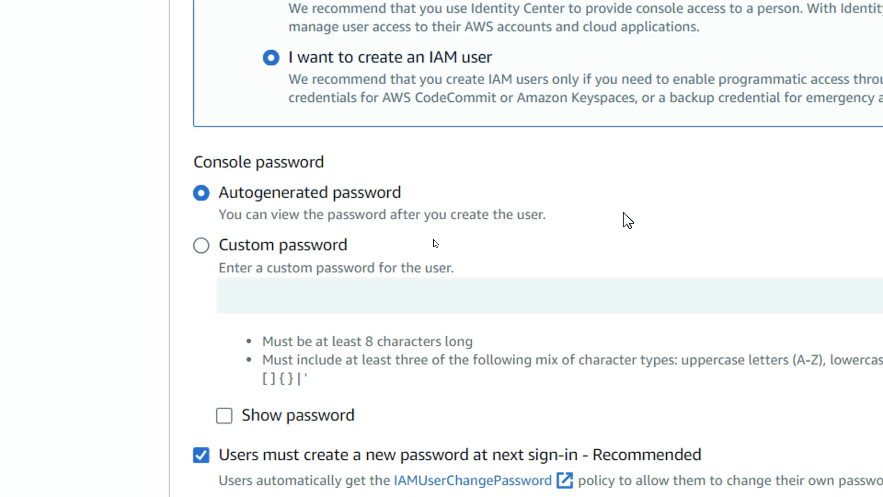
- Choose a custom console password, enter the password for the user and check the minimum length rule
{"action": "left_click", "coordinate": [204, 248]}
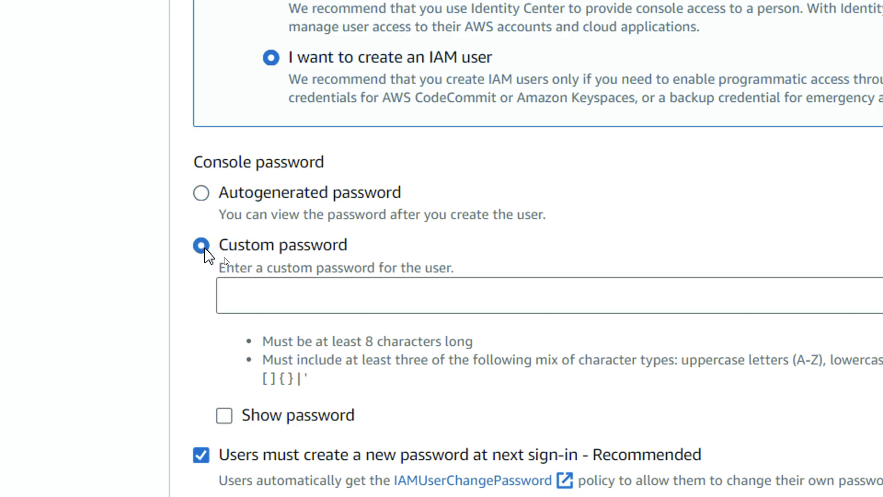
{"action": "left_click", "coordinate": [280, 307]}
{"action": "type", "text": "••••••••••"}
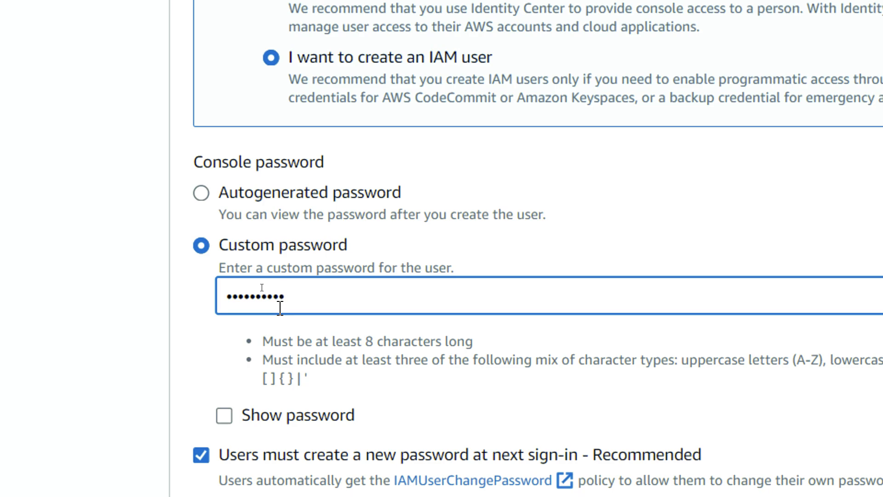
{"action": "left_click_drag", "start_coordinate": [274, 343], "coordinate": [478, 344]}
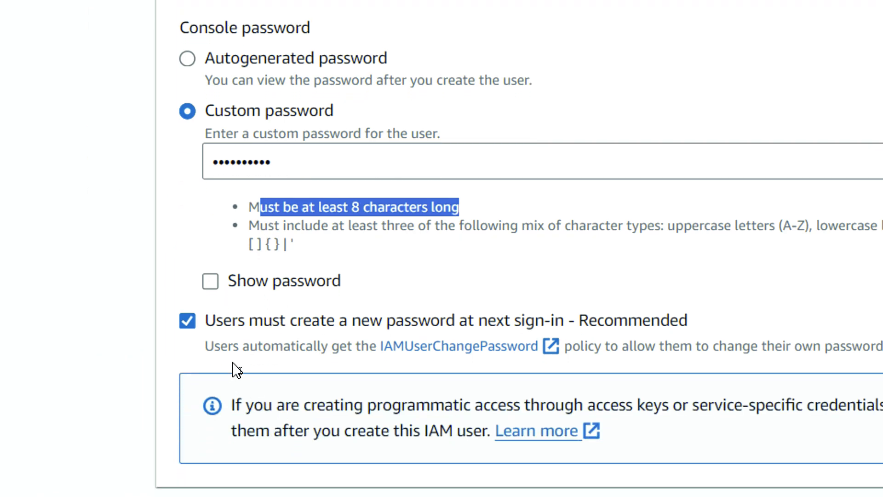
- Turn off the requirement to create a new password at next sign-in and continue to the permissions settings
{"action": "left_click_drag", "start_coordinate": [216, 321], "coordinate": [574, 323]}
{"action": "left_click", "coordinate": [185, 325]}
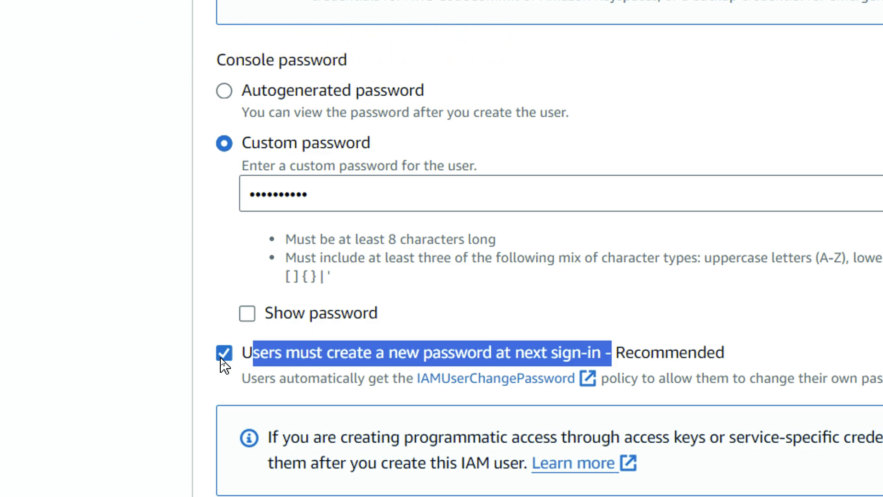
{"action": "left_click", "coordinate": [221, 358]}
{"action": "left_click", "coordinate": [224, 356]}
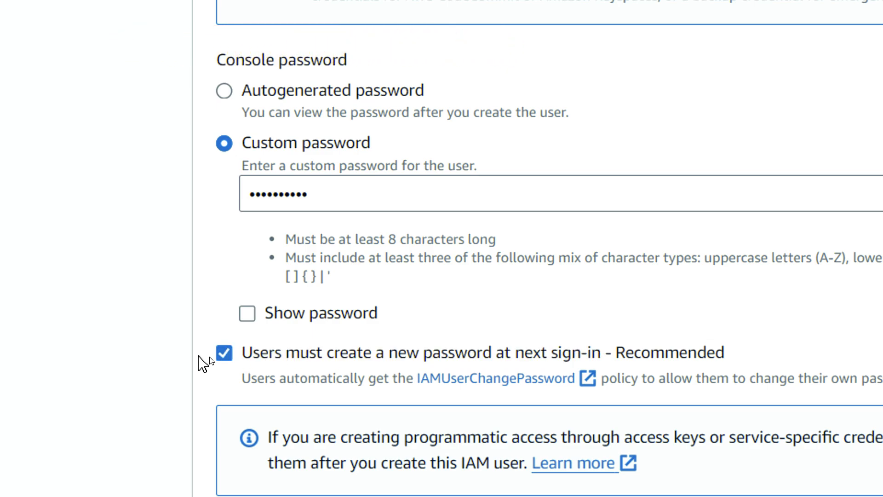
{"action": "left_click", "coordinate": [224, 355]}
{"action": "scroll", "coordinate": [319, 231], "scroll_direction": "down", "scroll_amount": 2}
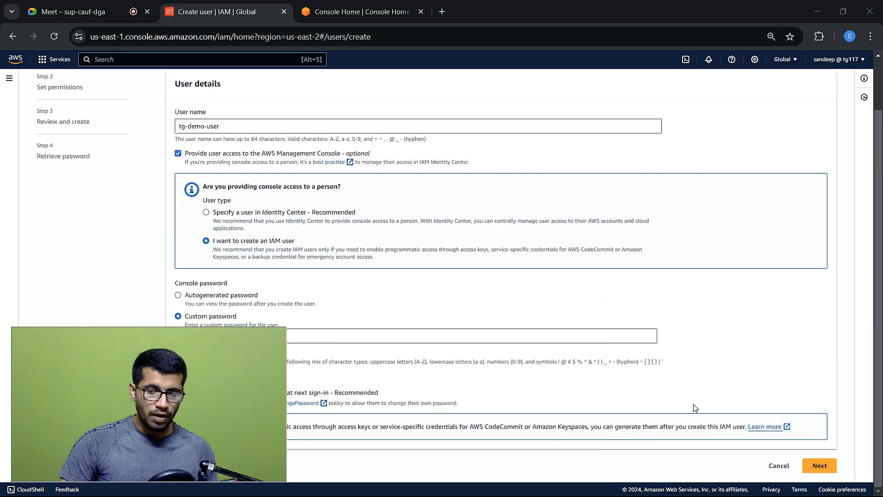
{"action": "key", "text": "ctrl+plus"}
{"action": "key", "text": "ctrl+plus"}
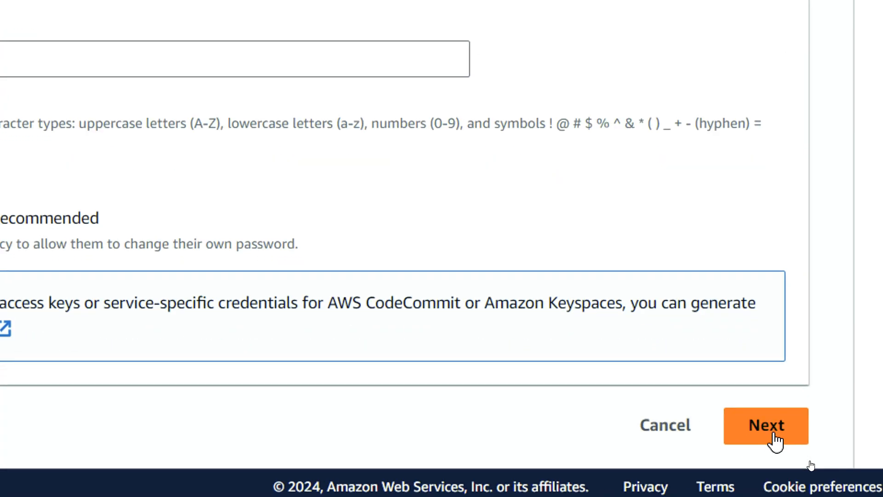
{"action": "left_click", "coordinate": [776, 440]}
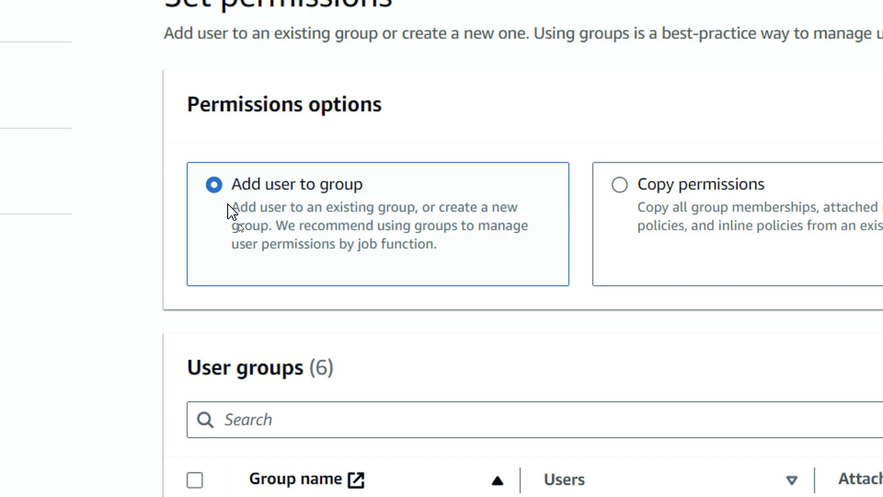
- Compare the Add user to group, Copy permissions and Attach policies directly options, and look through the attachable policies
{"action": "left_click_drag", "start_coordinate": [240, 207], "coordinate": [443, 258]}
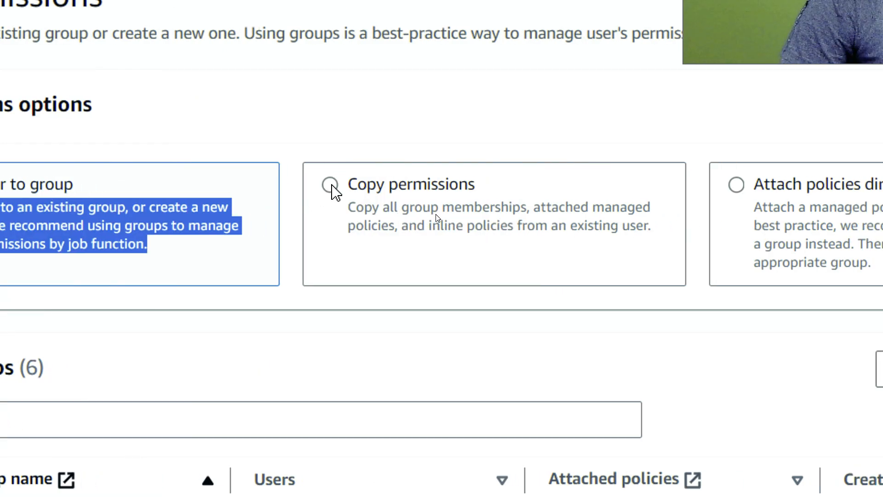
{"action": "left_click", "coordinate": [326, 186]}
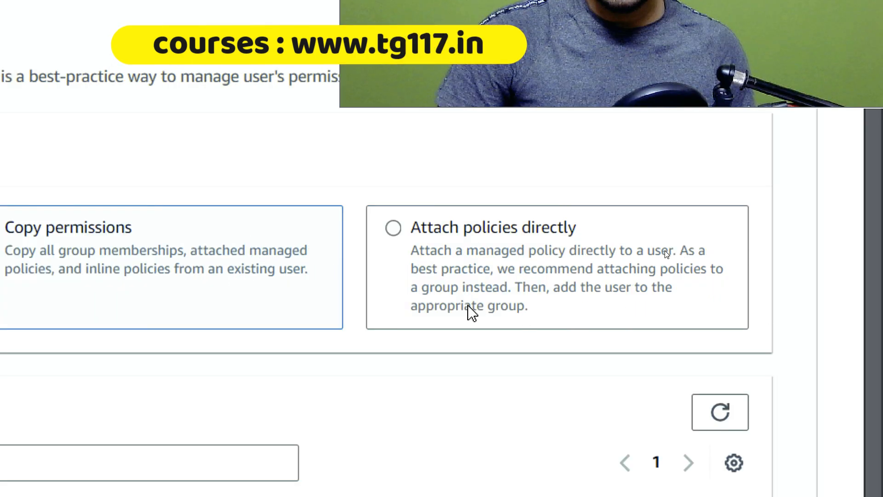
{"action": "left_click", "coordinate": [393, 229]}
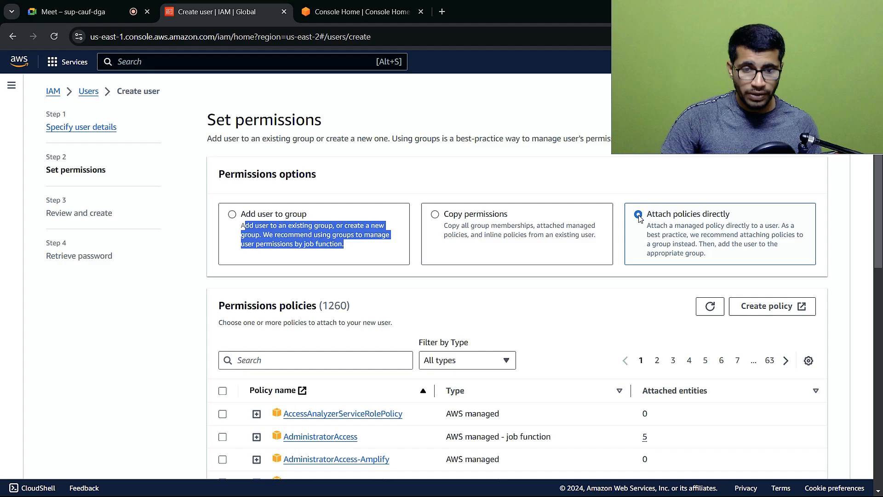
{"action": "scroll", "coordinate": [315, 398], "scroll_direction": "down", "scroll_amount": 2}
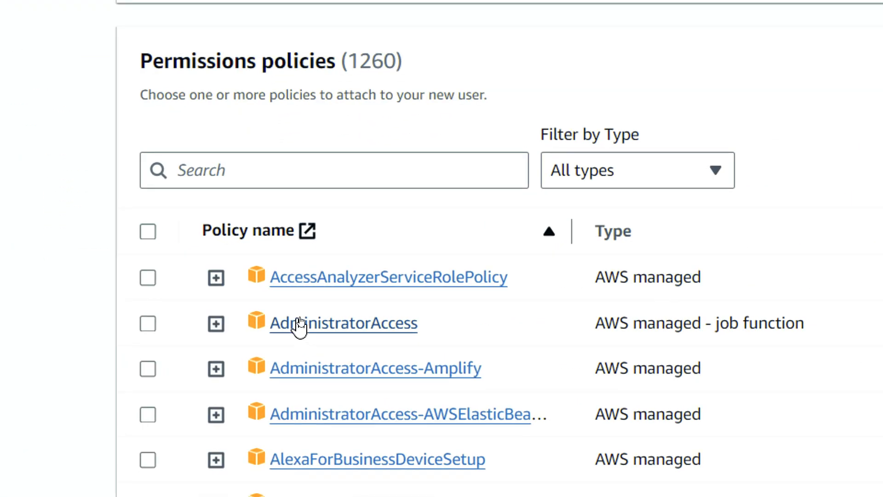
- Choose to add the user to a group, select the administrator group and continue to the review
{"action": "scroll", "coordinate": [298, 325], "scroll_direction": "down", "scroll_amount": 6}
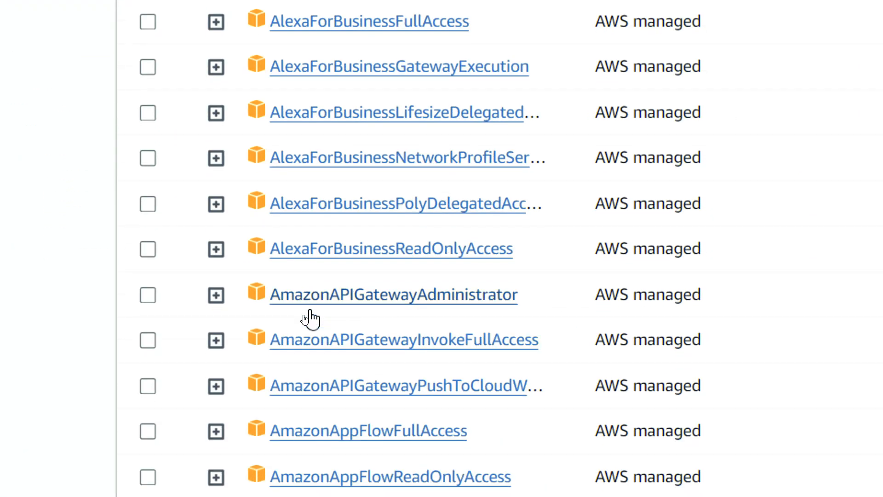
{"action": "scroll", "coordinate": [312, 317], "scroll_direction": "up", "scroll_amount": 10}
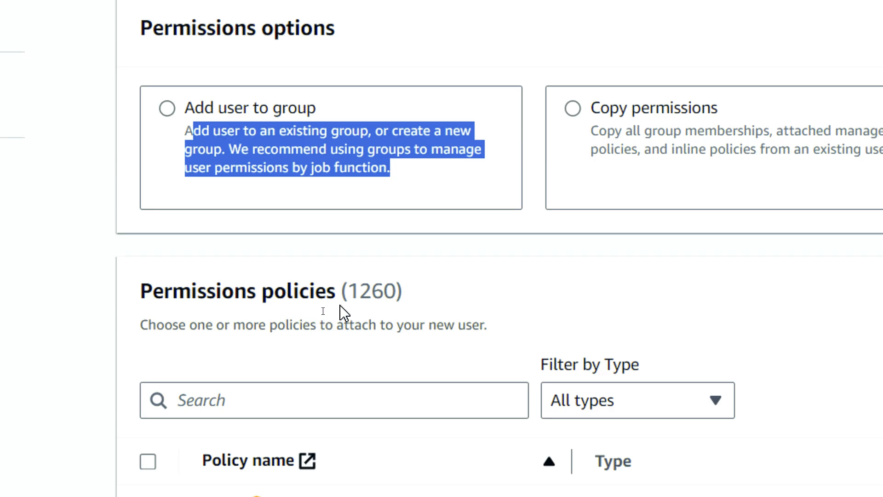
{"action": "double_click", "coordinate": [372, 289]}
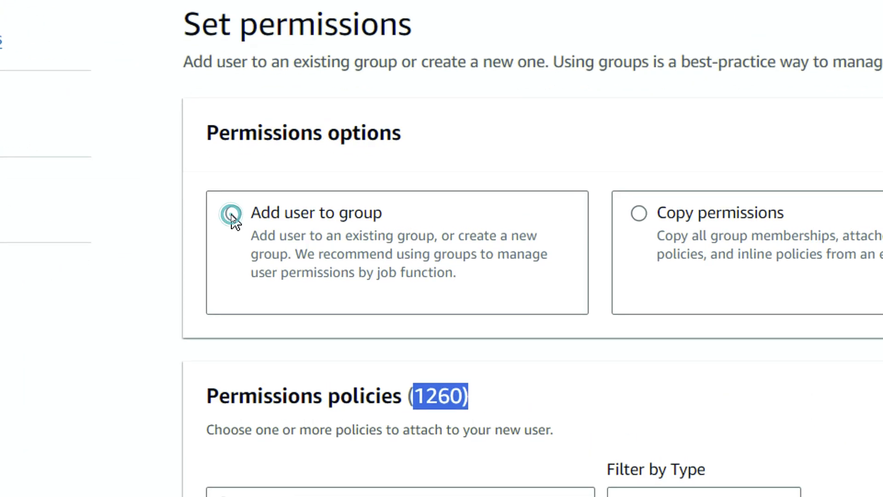
{"action": "left_click", "coordinate": [231, 214]}
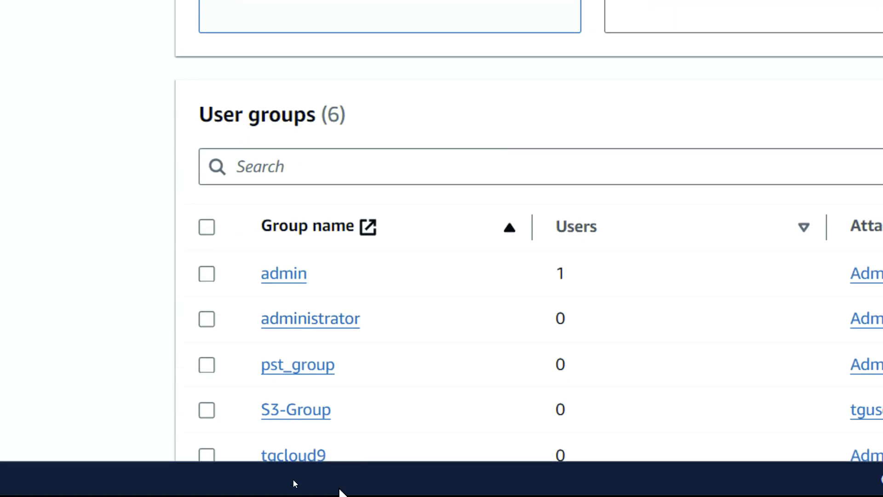
{"action": "scroll", "coordinate": [365, 239], "scroll_direction": "down", "scroll_amount": 3}
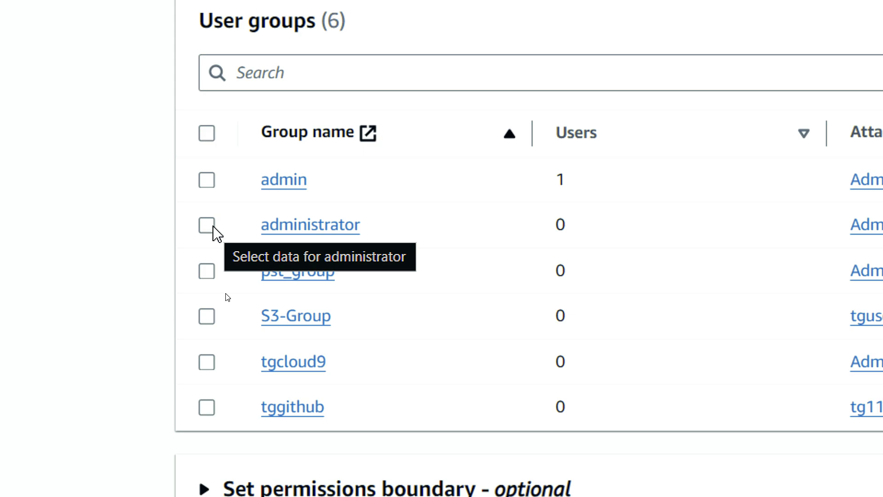
{"action": "left_click", "coordinate": [208, 226]}
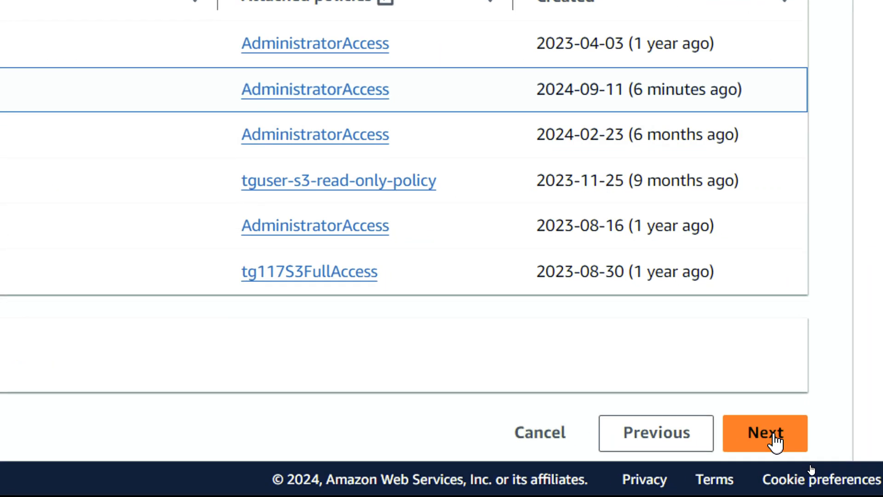
{"action": "left_click", "coordinate": [776, 440]}
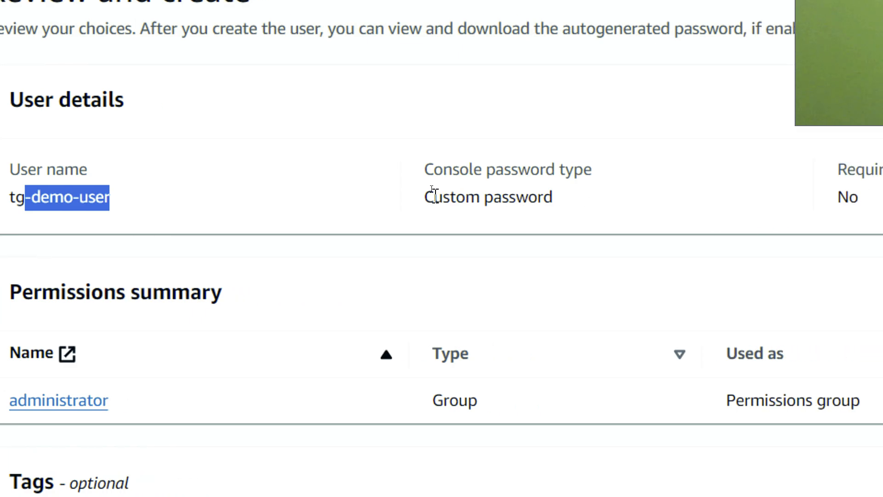
- Review the user name, password type, password reset setting and permissions summary, and create the user tg-demo-user
{"action": "left_click_drag", "start_coordinate": [434, 193], "coordinate": [585, 181]}
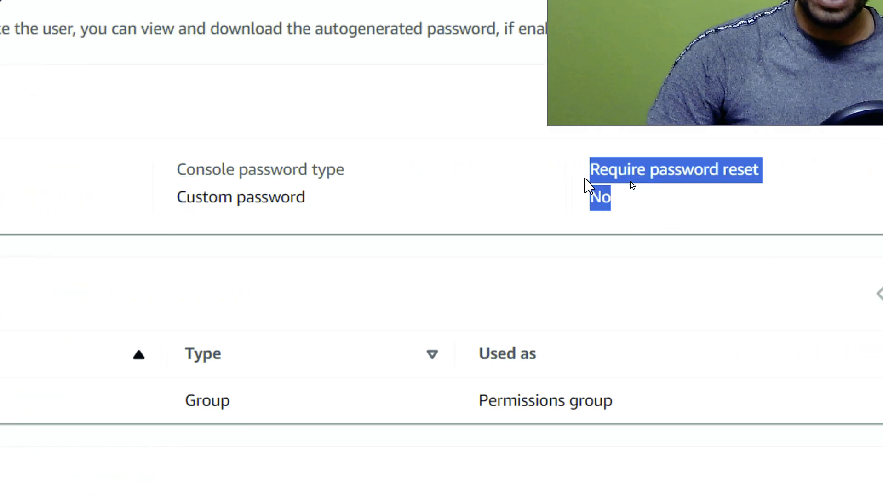
{"action": "left_click", "coordinate": [615, 209]}
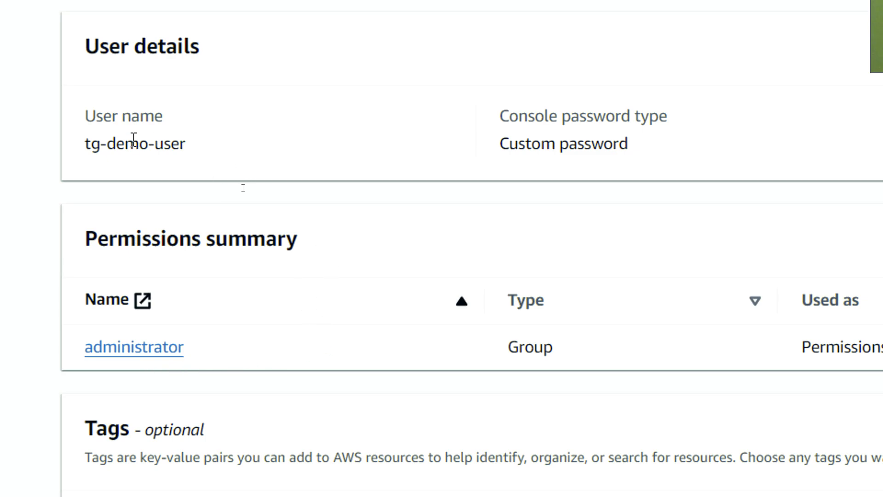
{"action": "left_click_drag", "start_coordinate": [113, 143], "coordinate": [213, 143]}
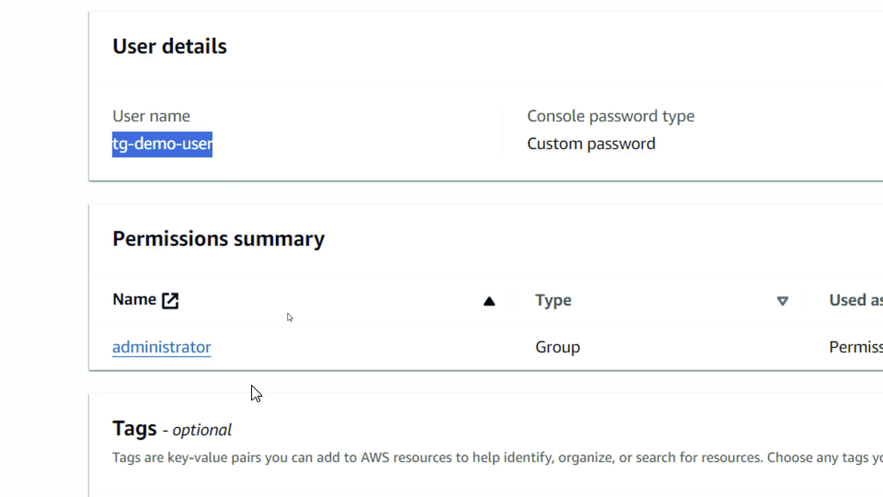
{"action": "scroll", "coordinate": [256, 393], "scroll_direction": "down", "scroll_amount": 3}
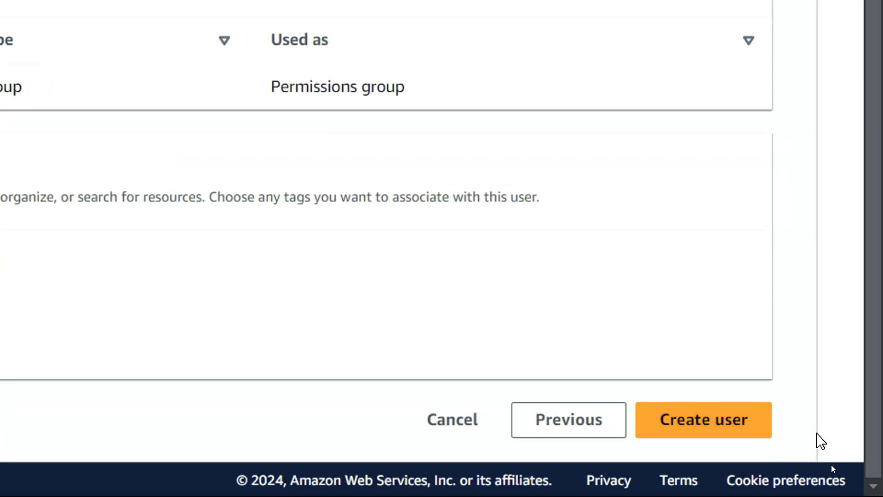
{"action": "left_click", "coordinate": [683, 412]}
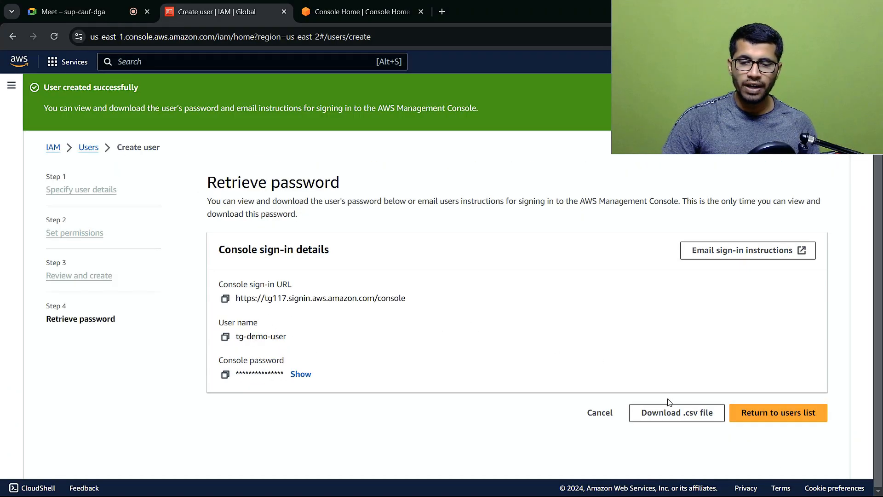
- Download the new user's console sign-in details as a .csv file and return to the users list
{"action": "left_click", "coordinate": [667, 413]}
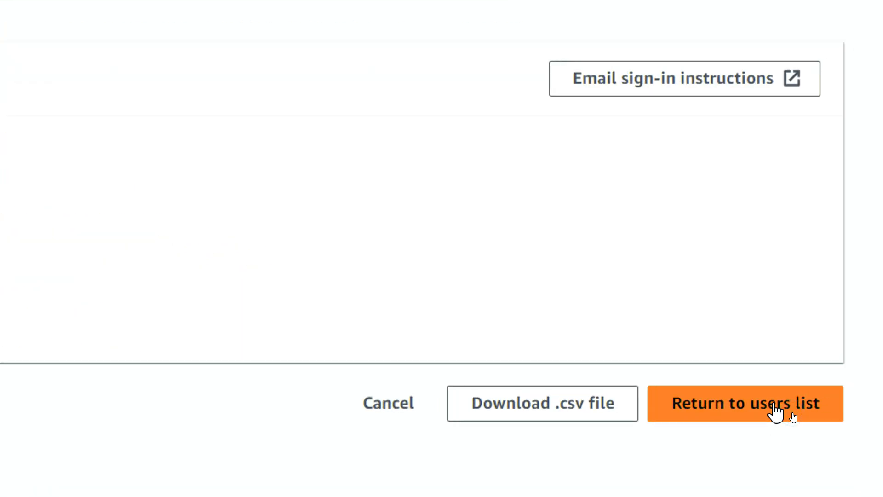
{"action": "left_click", "coordinate": [776, 410]}
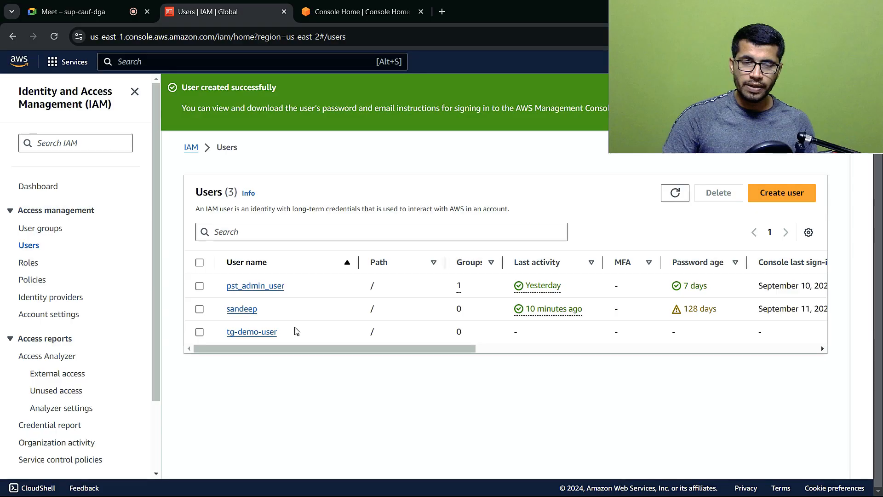
- Sign out of the current console session and open the IAM user sign-in page
{"action": "left_click", "coordinate": [840, 68]}
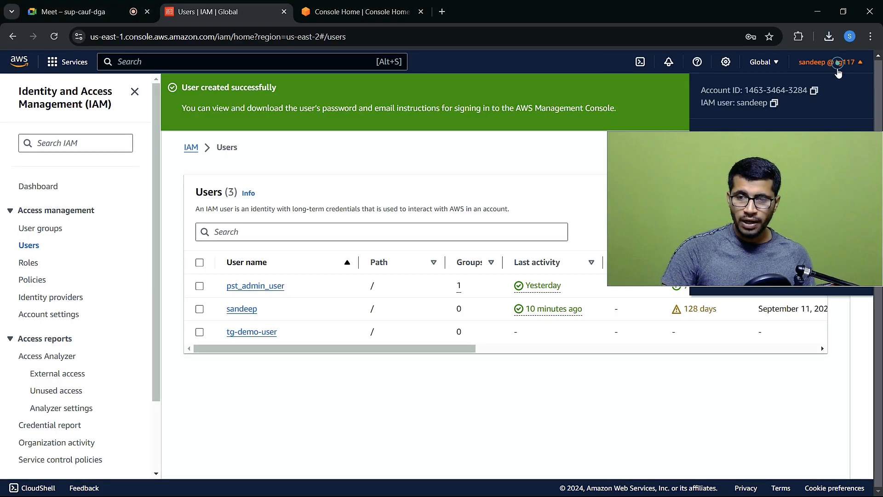
{"action": "left_click", "coordinate": [844, 274]}
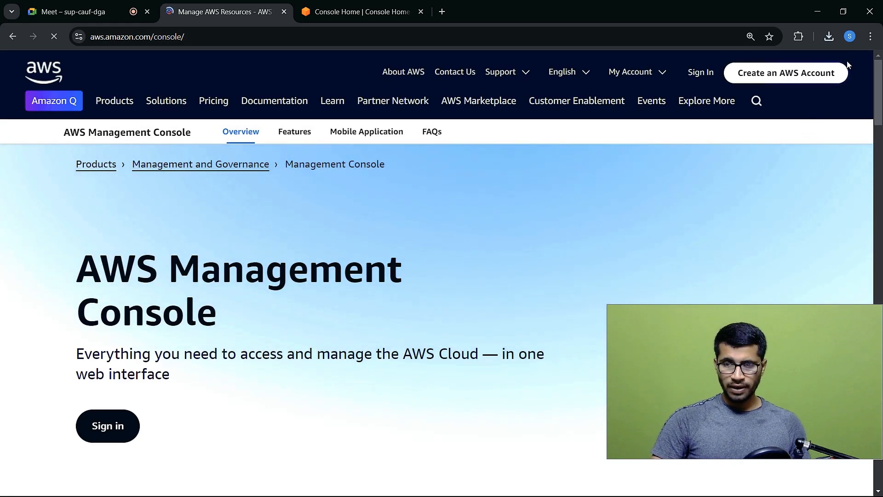
{"action": "left_click", "coordinate": [699, 73]}
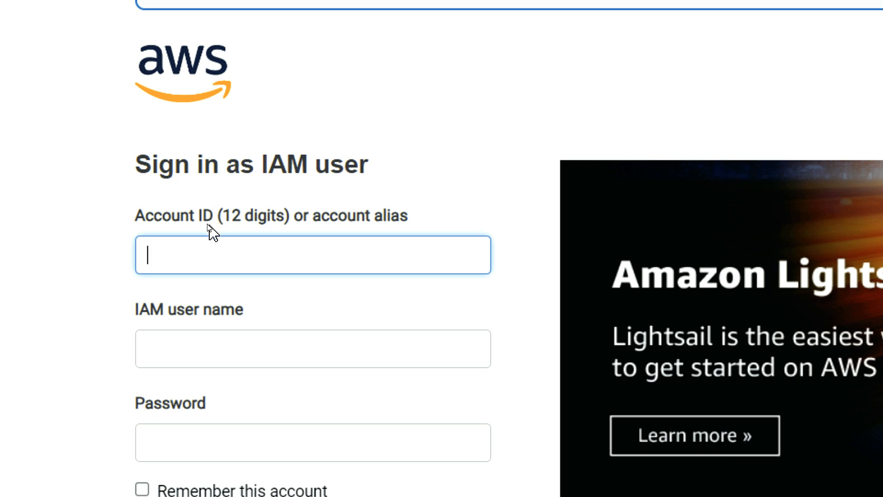
- Fill in the account alias tg117 and the IAM user name tg-demo-user on the sign-in form
{"action": "left_click", "coordinate": [198, 249]}
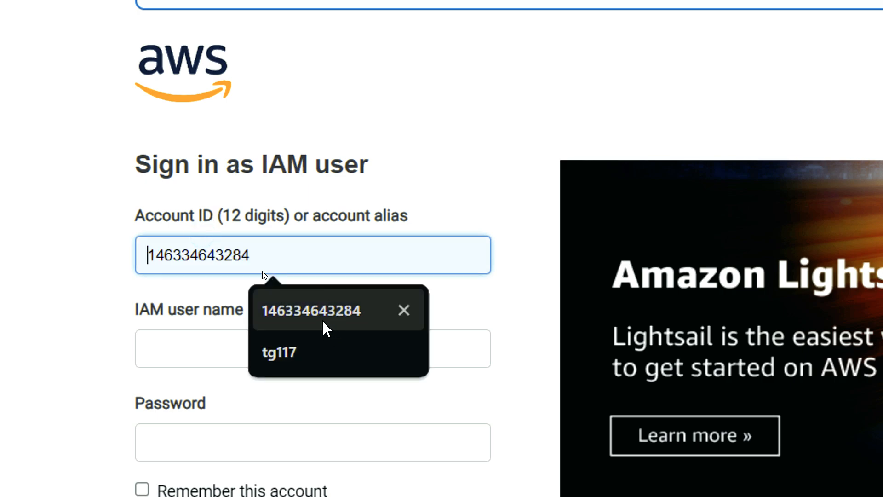
{"action": "left_click", "coordinate": [308, 360]}
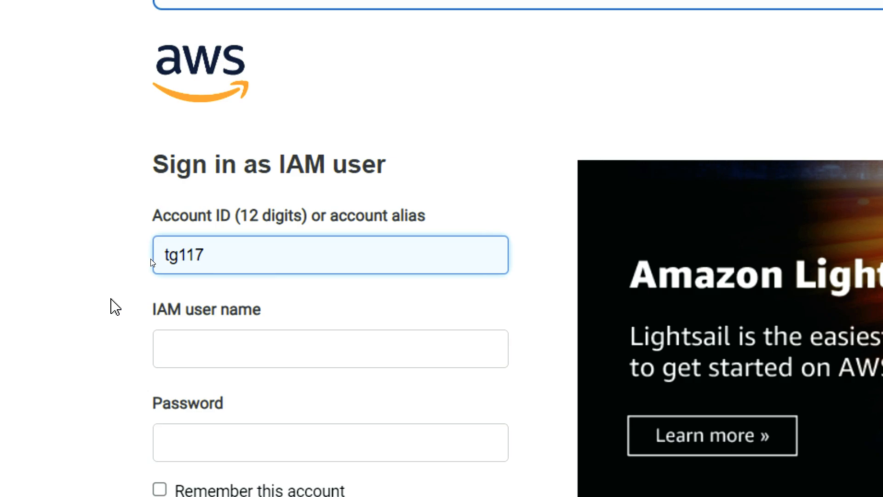
{"action": "left_click", "coordinate": [111, 299]}
{"action": "left_click", "coordinate": [235, 357]}
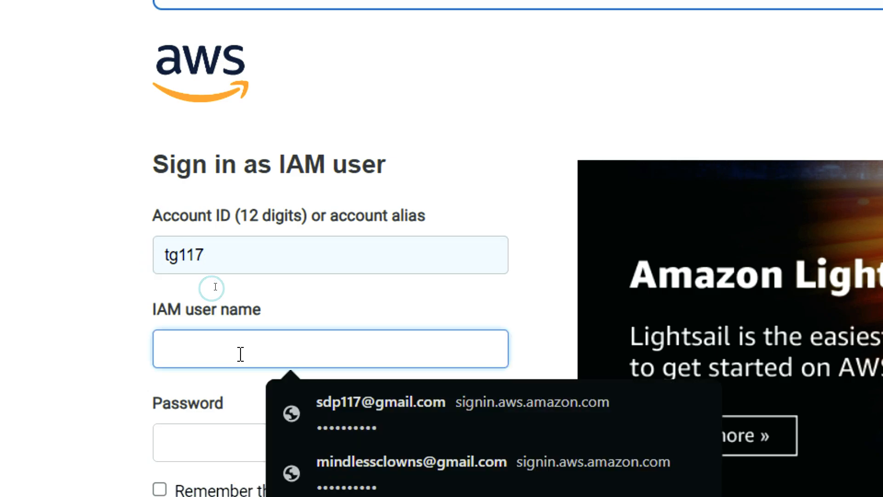
{"action": "type", "text": "tg-"}
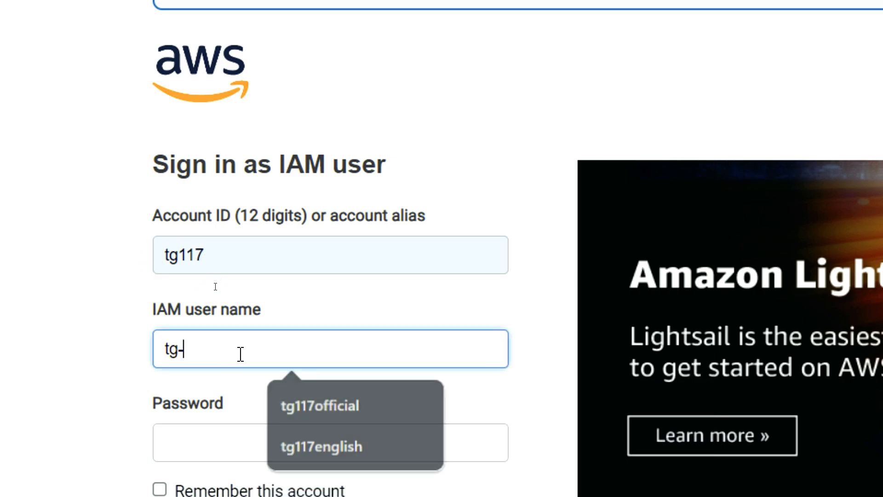
{"action": "type", "text": "demo-user"}
- Enter the account password for tg-demo-user and sign in to the console
{"action": "scroll", "coordinate": [239, 356], "scroll_direction": "down", "scroll_amount": 1}
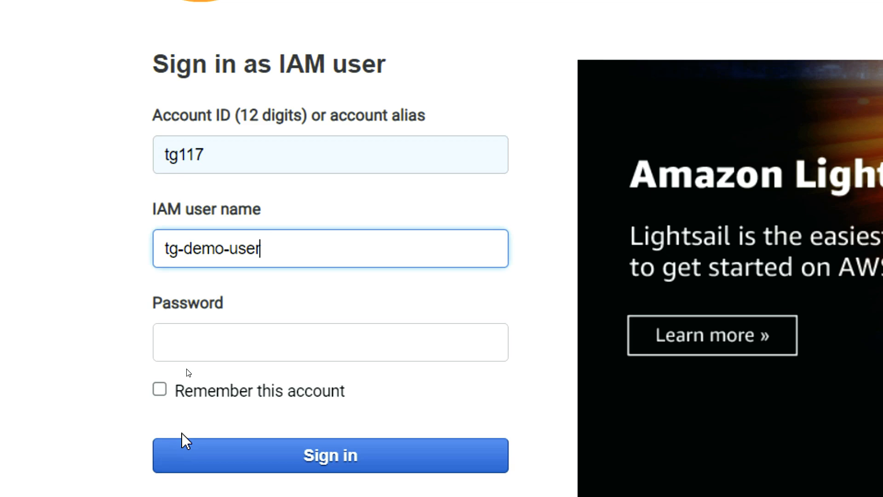
{"action": "left_click", "coordinate": [240, 328]}
{"action": "key", "text": "ctrl+v"}
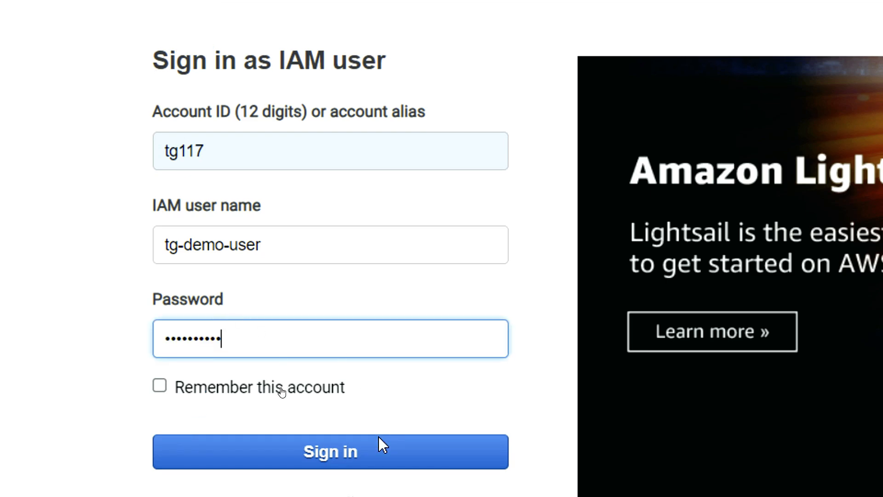
{"action": "scroll", "coordinate": [342, 416], "scroll_direction": "down", "scroll_amount": 1}
{"action": "left_click", "coordinate": [344, 420]}
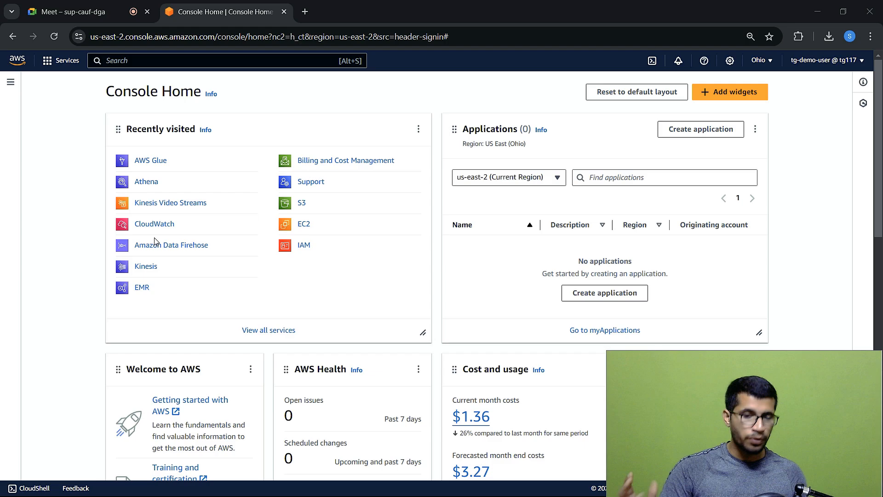
- Search the console services for iam
{"action": "key", "text": "alt+s"}
{"action": "type", "text": "iam"}
- Switch to the AWS Cloud Foundations presentation in PowerPoint and reposition the DEV group's outermost user circle on slide 14
{"action": "key", "text": "alt+Tab"}
{"action": "key", "text": "alt+Tab"}
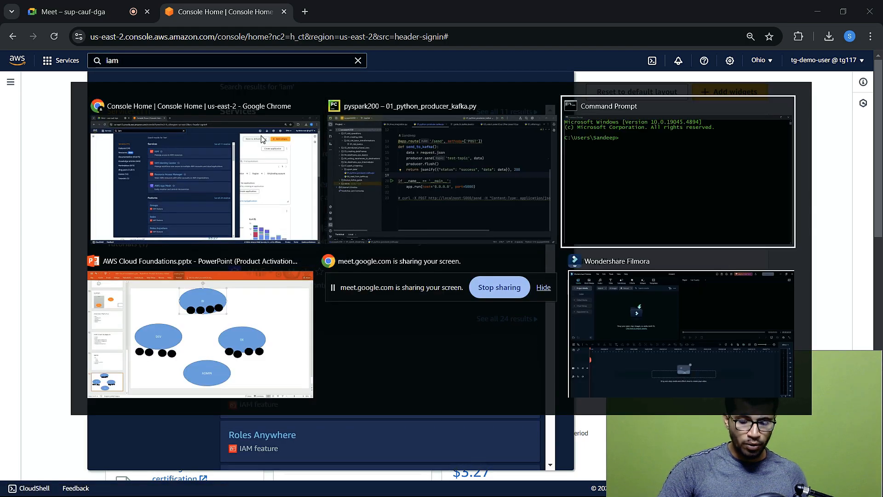
{"action": "key", "text": "alt+Tab"}
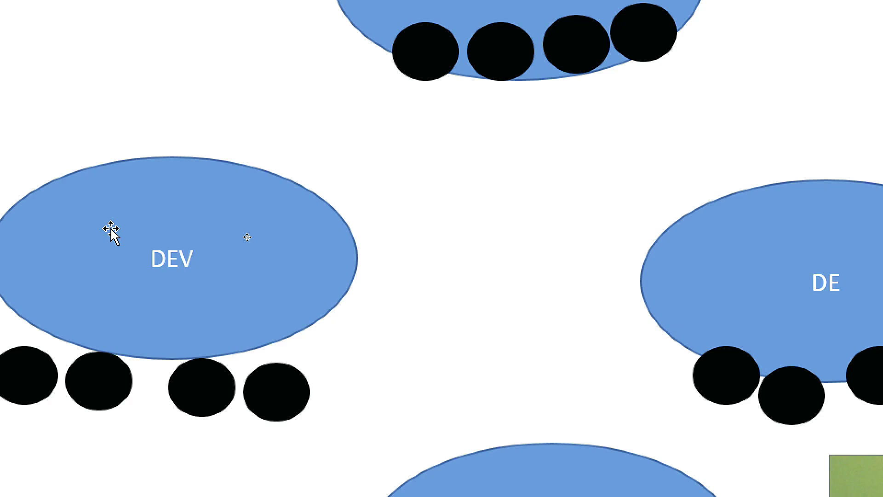
{"action": "left_click", "coordinate": [315, 241]}
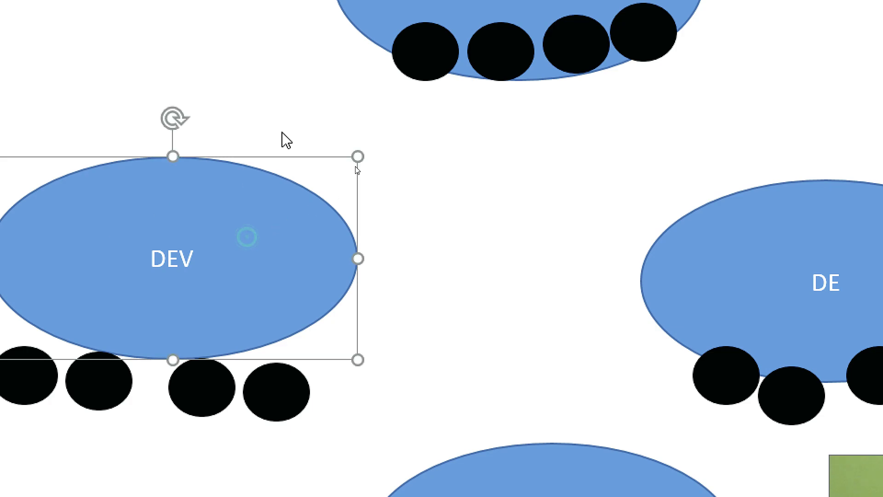
{"action": "left_click", "coordinate": [578, 87]}
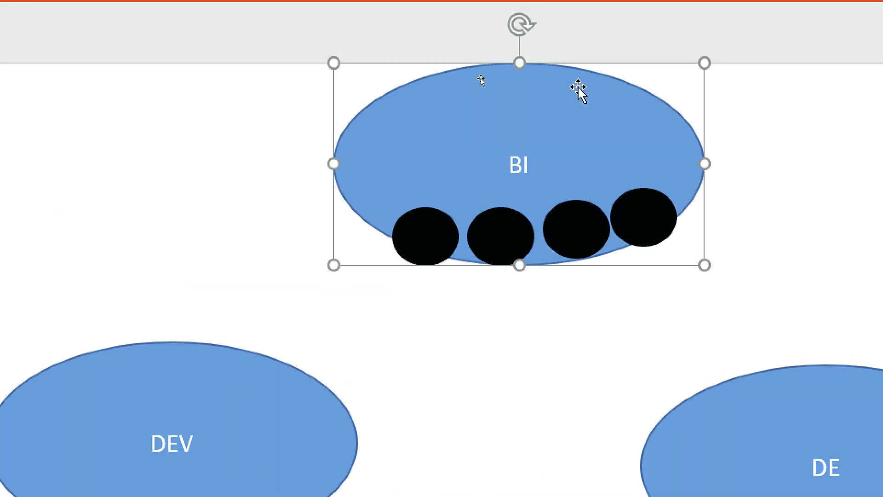
{"action": "left_click", "coordinate": [178, 357]}
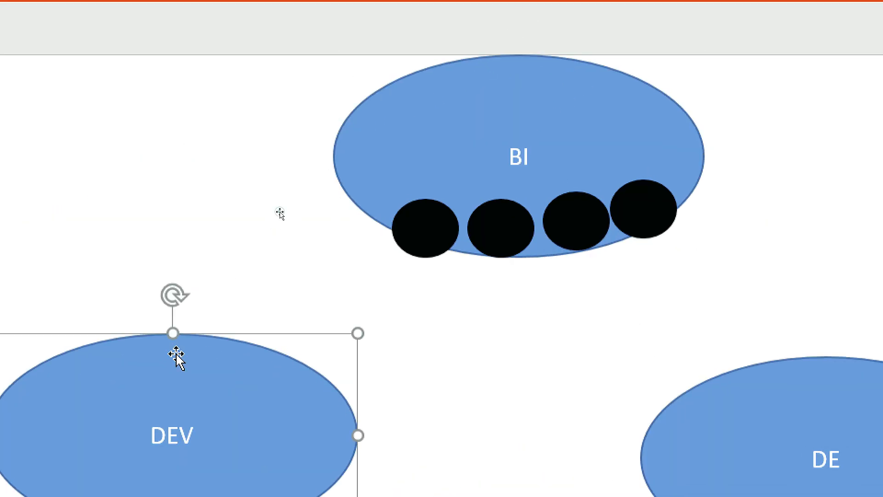
{"action": "left_click", "coordinate": [551, 115]}
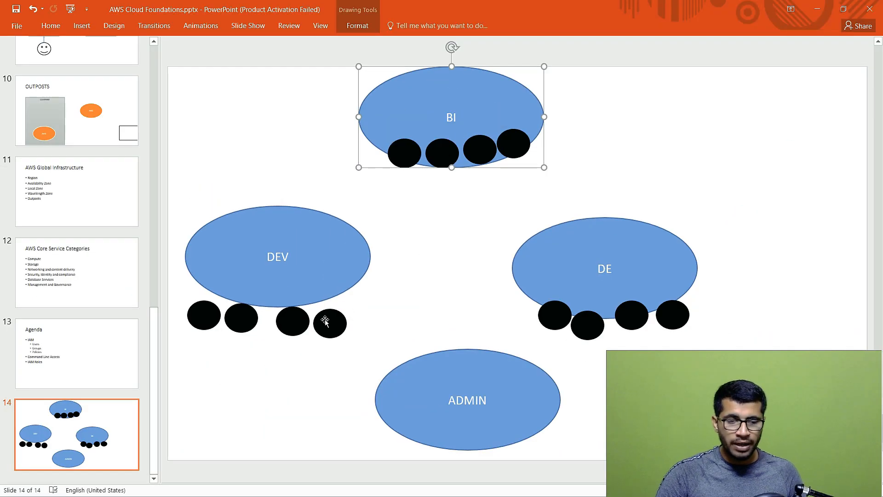
{"action": "left_click_drag", "start_coordinate": [325, 320], "coordinate": [375, 427]}
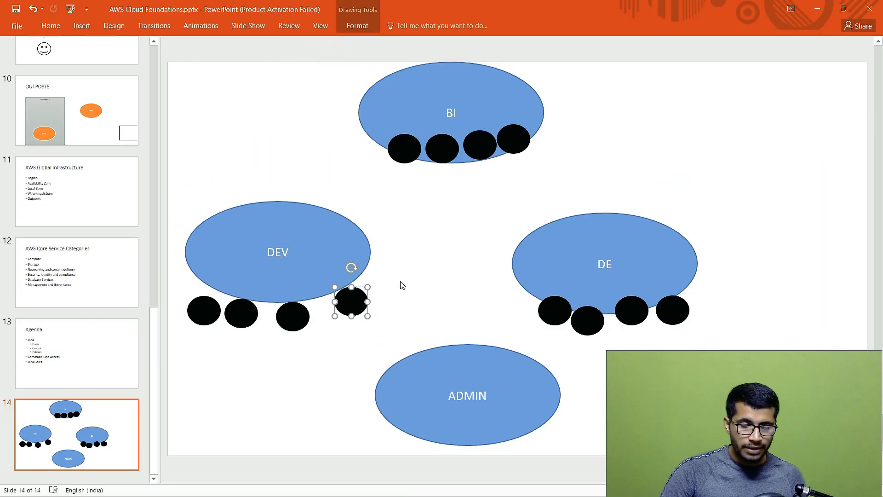
- Switch back to the AWS console in Chrome and open the list of IAM users
{"action": "key", "text": "alt+Tab"}
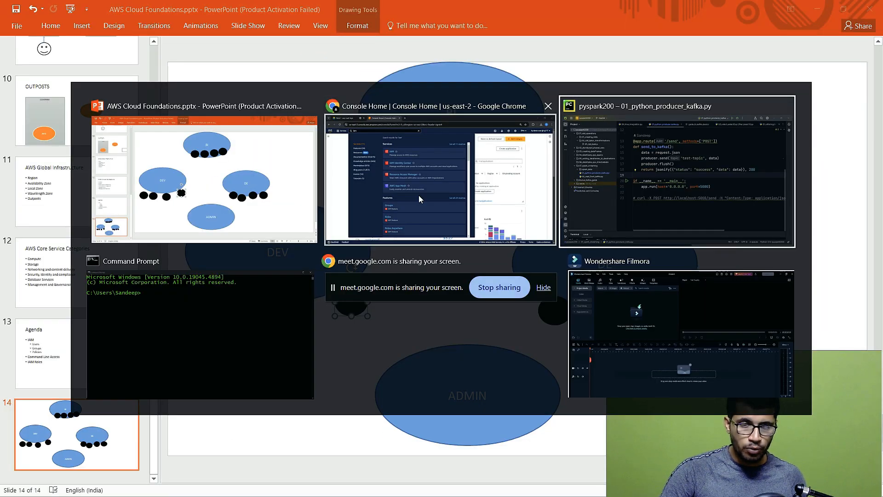
{"action": "left_click", "coordinate": [418, 195]}
{"action": "left_click", "coordinate": [802, 168]}
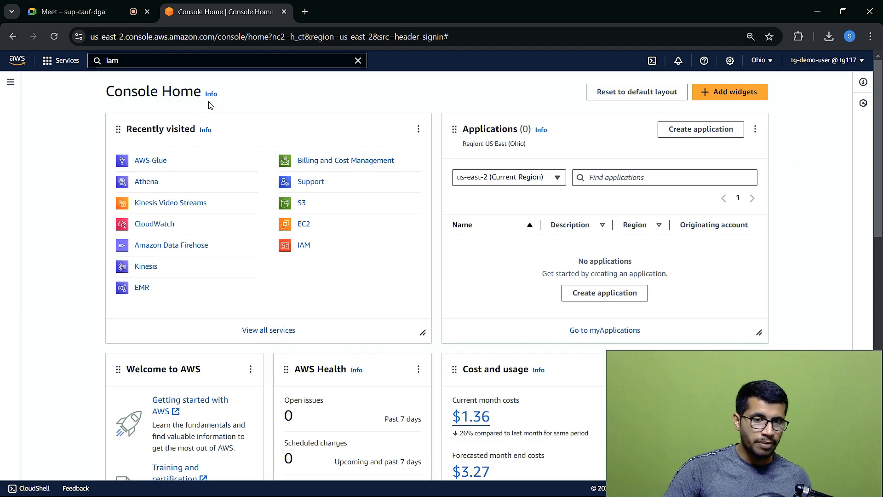
{"action": "left_click", "coordinate": [304, 245]}
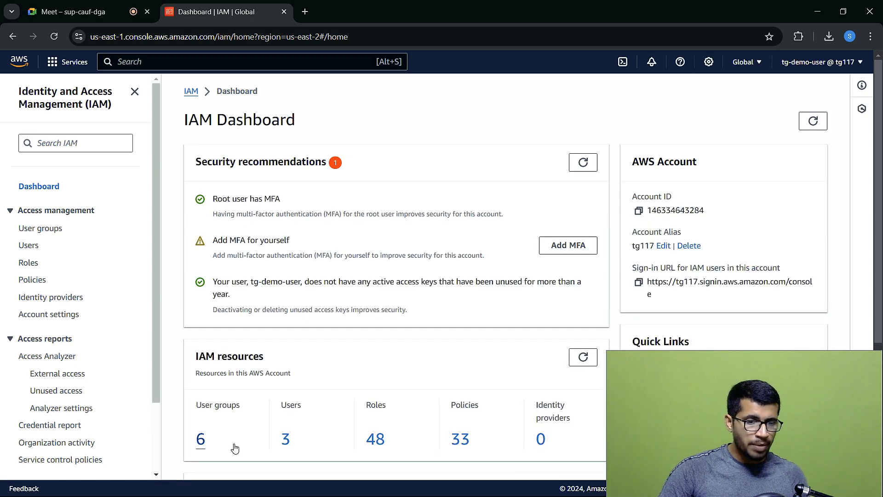
{"action": "left_click", "coordinate": [287, 439]}
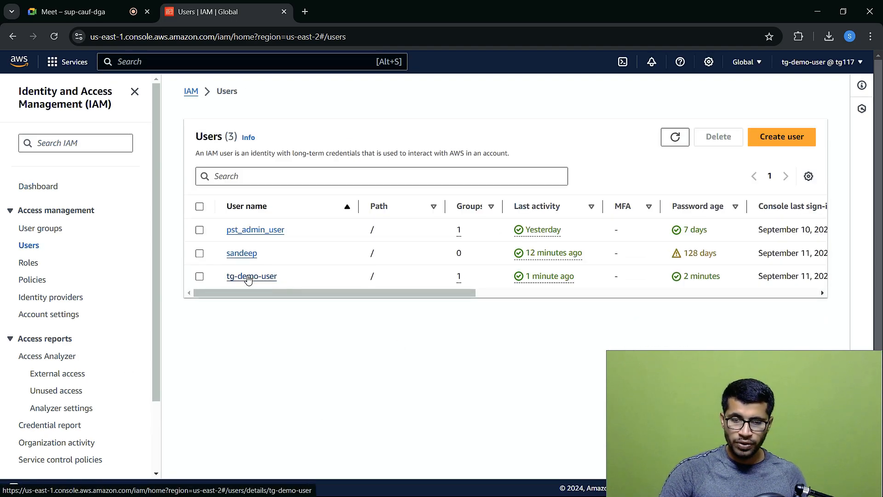
- Open the IAM user tg-demo-user and examine its permissions policies and how they are attached
{"action": "left_click", "coordinate": [248, 276]}
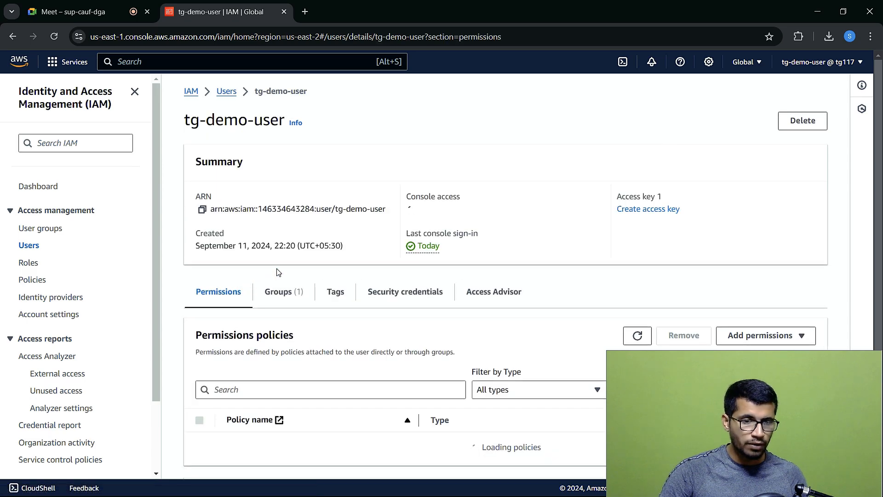
{"action": "scroll", "coordinate": [254, 240], "scroll_direction": "down", "scroll_amount": 2}
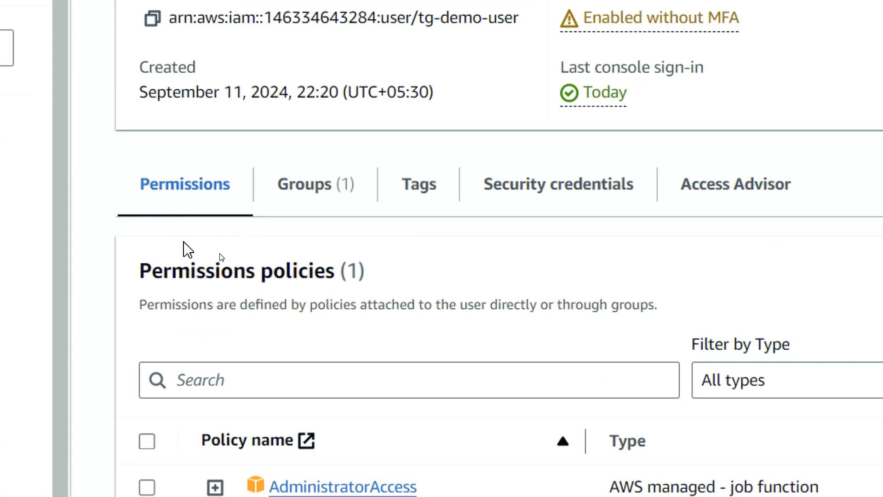
{"action": "scroll", "coordinate": [198, 276], "scroll_direction": "down", "scroll_amount": 3}
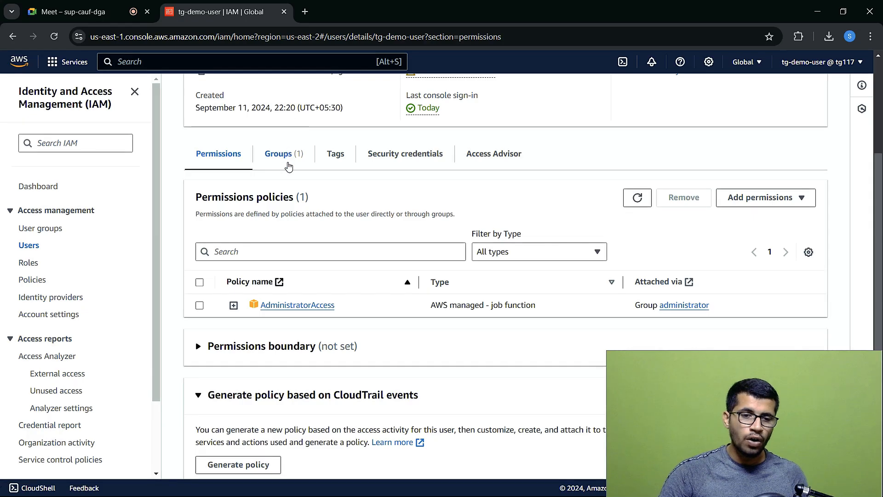
{"action": "scroll", "coordinate": [226, 124], "scroll_direction": "up", "scroll_amount": 3}
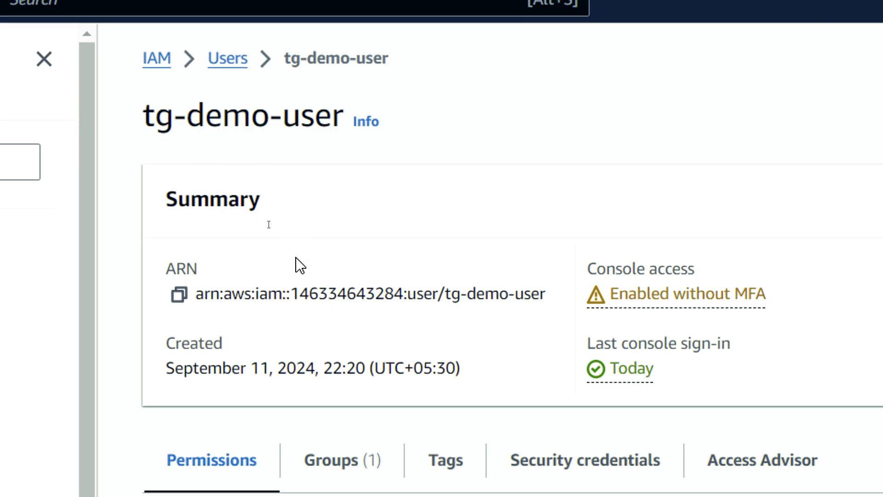
- Examine the group membership of tg-demo-user, then return to its permissions and show the options for adding permissions
{"action": "left_click", "coordinate": [342, 408]}
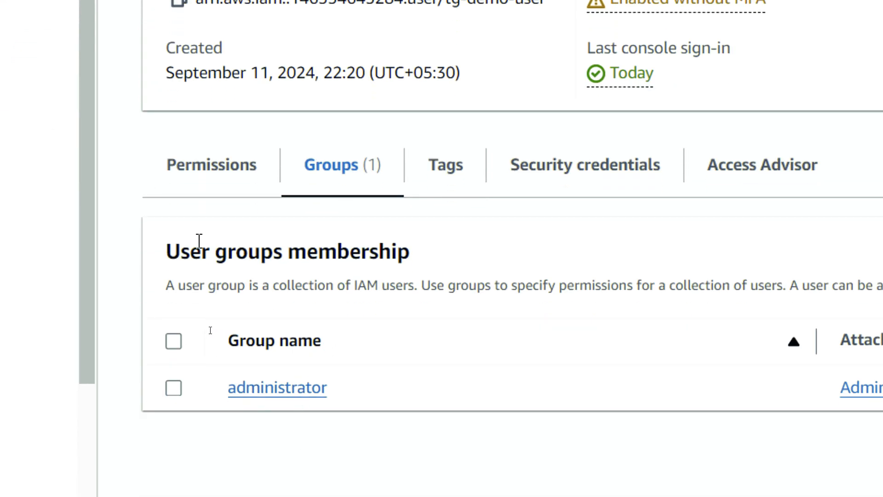
{"action": "left_click_drag", "start_coordinate": [179, 251], "coordinate": [379, 264]}
{"action": "left_click", "coordinate": [444, 256]}
{"action": "left_click", "coordinate": [304, 164]}
{"action": "scroll", "coordinate": [310, 437], "scroll_direction": "down", "scroll_amount": 1}
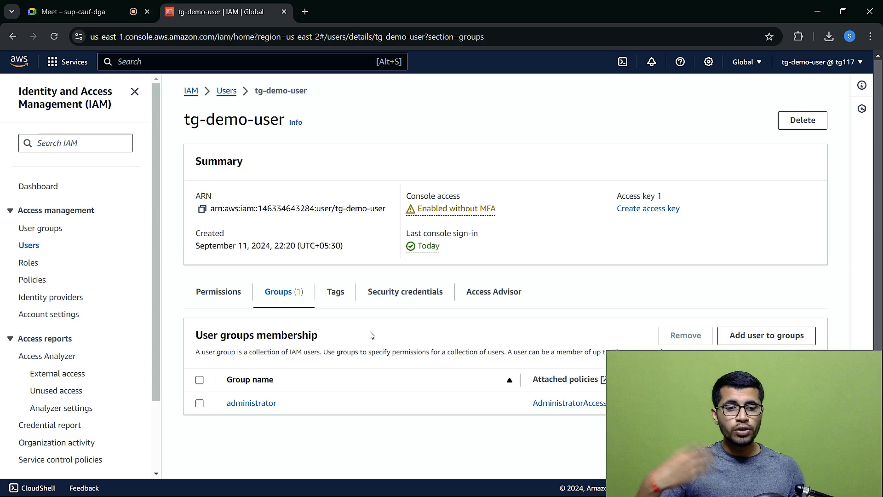
{"action": "left_click", "coordinate": [211, 295]}
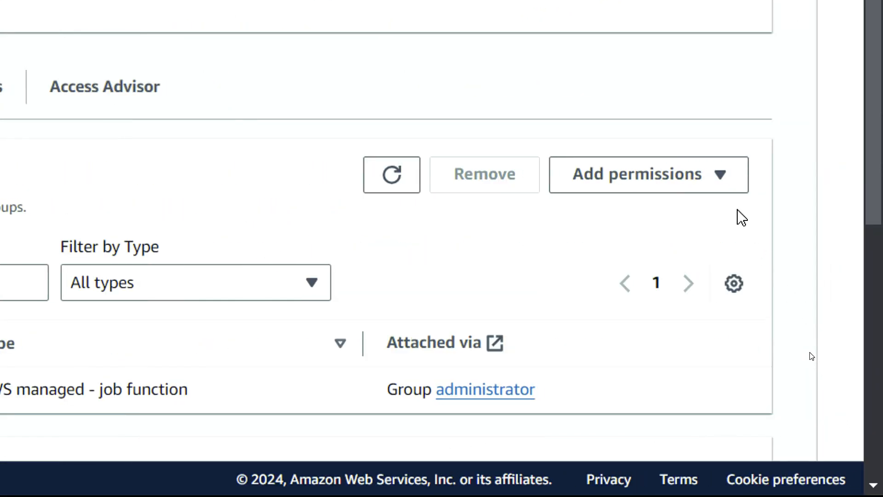
{"action": "left_click", "coordinate": [719, 185]}
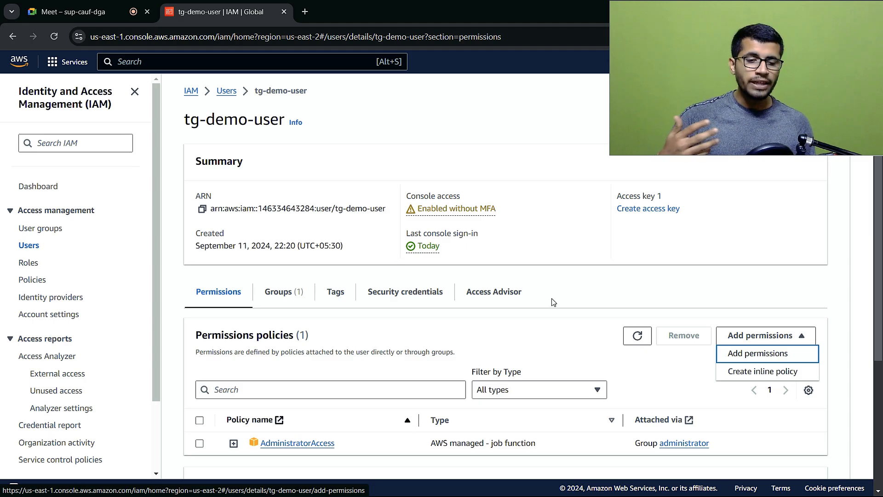
- Switch to the AWS Cloud Foundations presentation in PowerPoint and deselect the DEV group's user circle on slide 14
{"action": "key", "text": "alt+Tab"}
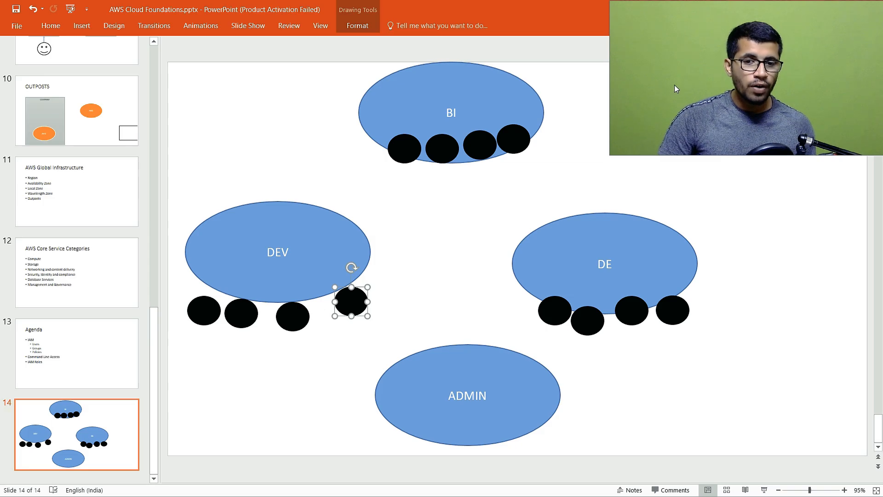
{"action": "left_click", "coordinate": [427, 193]}
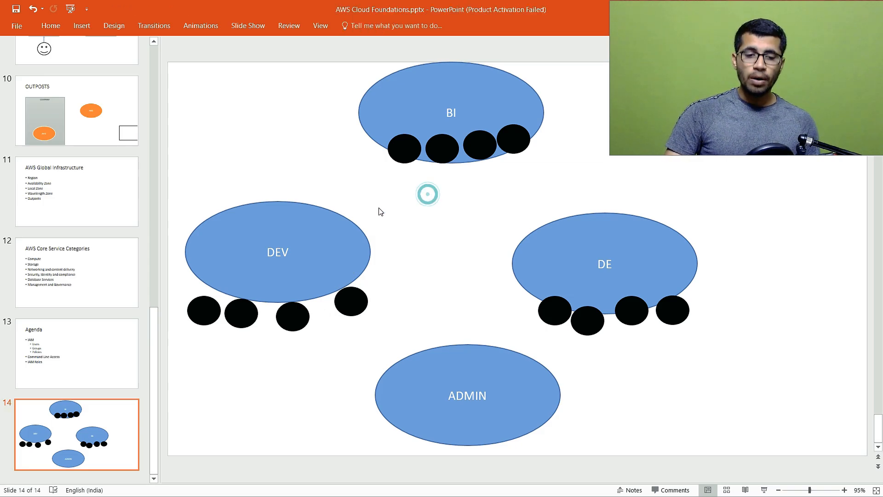
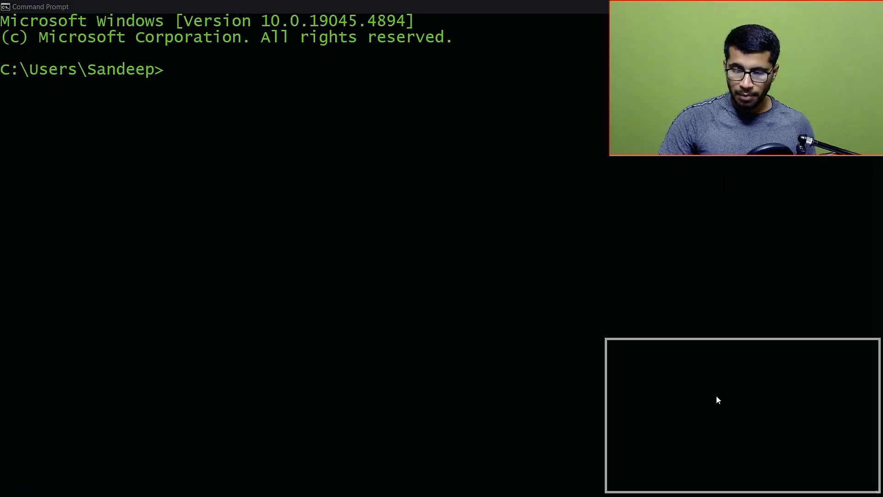
- Switch to Command Prompt and check the installed Python version with python --version
{"action": "left_click_drag", "start_coordinate": [719, 399], "coordinate": [719, 399]}
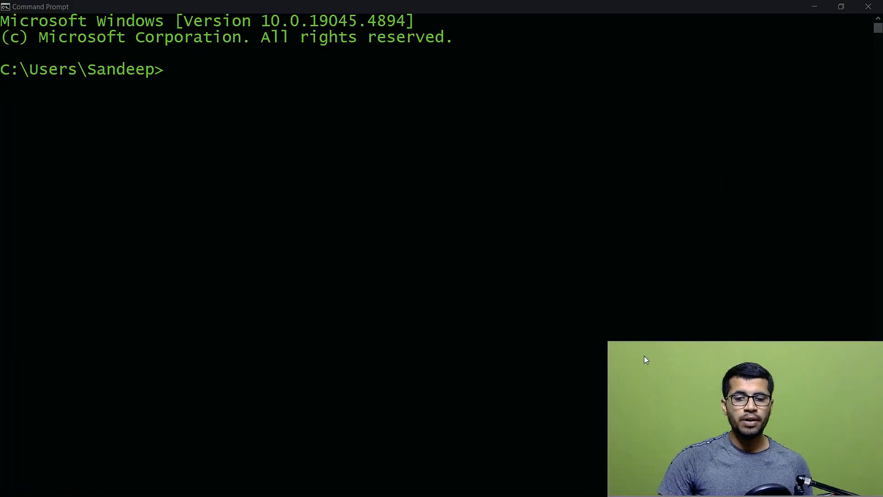
{"action": "left_click_drag", "start_coordinate": [608, 342], "coordinate": [690, 385]}
{"action": "left_click", "coordinate": [222, 112]}
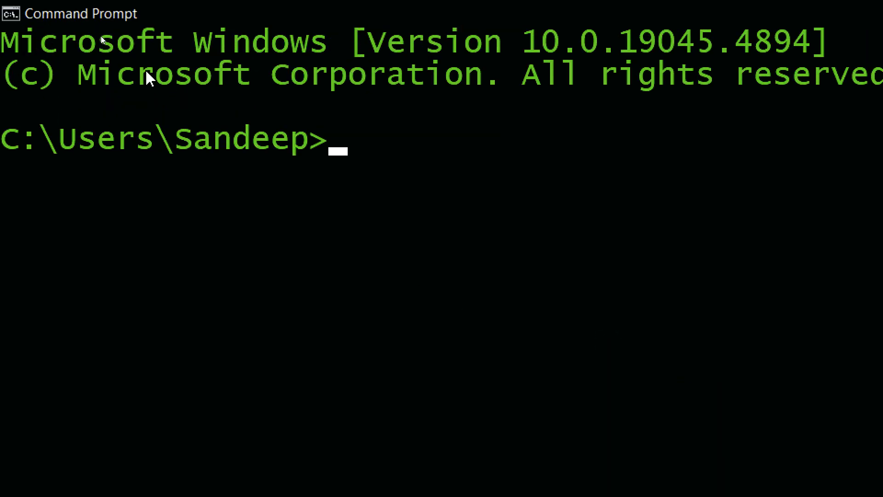
{"action": "type", "text": "python --version"}
{"action": "key", "text": "Return"}
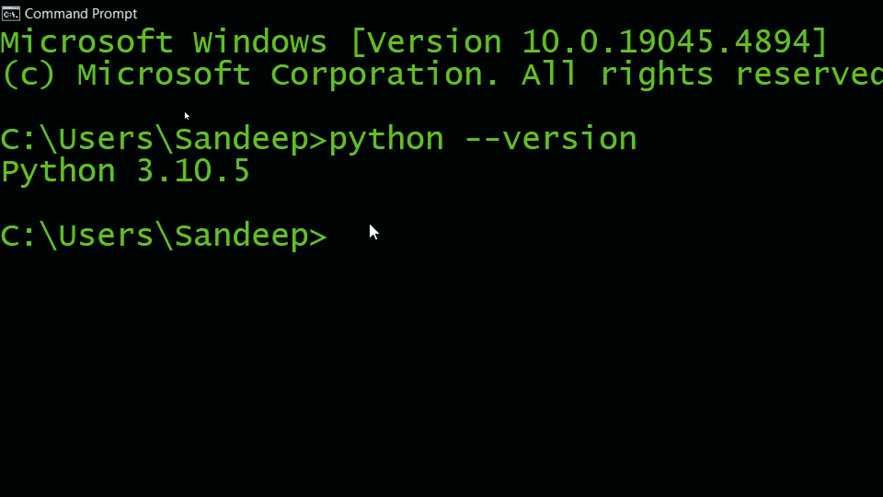
{"action": "type", "text": "pip install aw"}
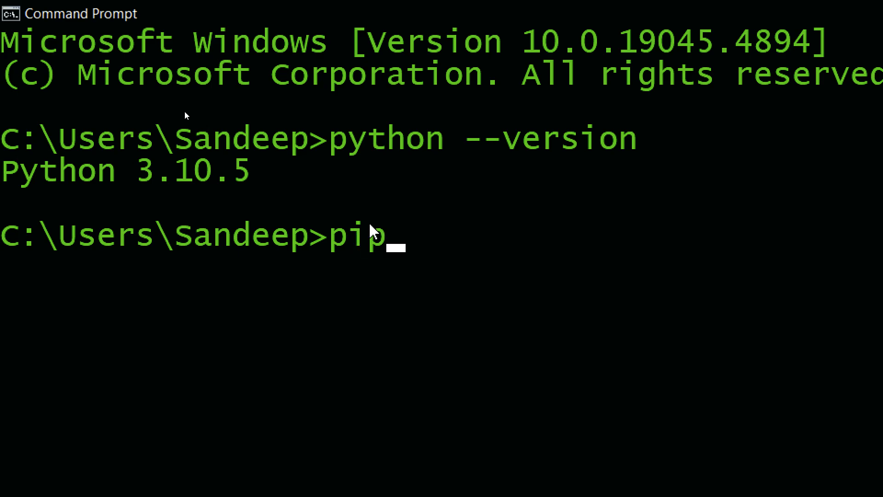
{"action": "type", "text": "scli"}
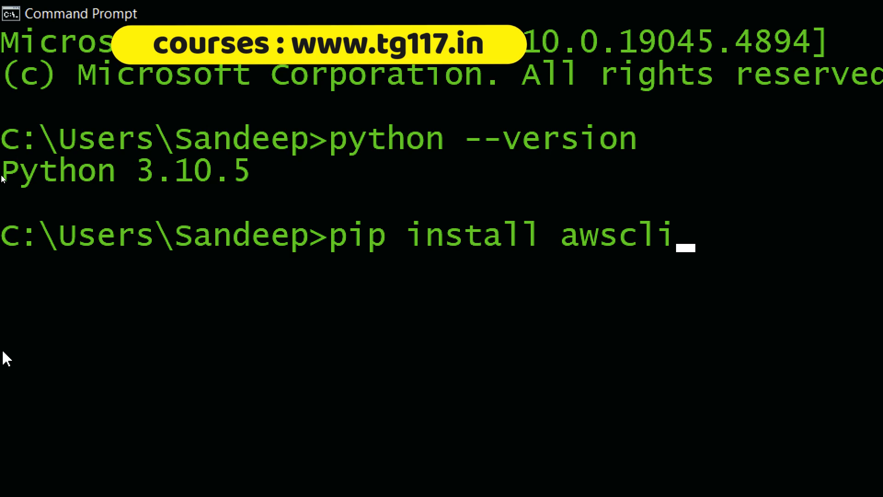
{"action": "key", "text": "BackSpace"}
{"action": "key", "text": "BackSpace"}
{"action": "key", "text": "BackSpace"}
{"action": "key", "text": "BackSpace"}
{"action": "key", "text": "BackSpace"}
{"action": "key", "text": "BackSpace"}
{"action": "key", "text": "BackSpace"}
{"action": "key", "text": "BackSpace"}
{"action": "key", "text": "BackSpace"}
{"action": "key", "text": "BackSpace"}
{"action": "key", "text": "BackSpace"}
{"action": "key", "text": "BackSpace"}
{"action": "key", "text": "BackSpace"}
{"action": "key", "text": "BackSpace"}
{"action": "key", "text": "BackSpace"}
{"action": "key", "text": "BackSpace"}
{"action": "key", "text": "BackSpace"}
{"action": "key", "text": "BackSpace"}
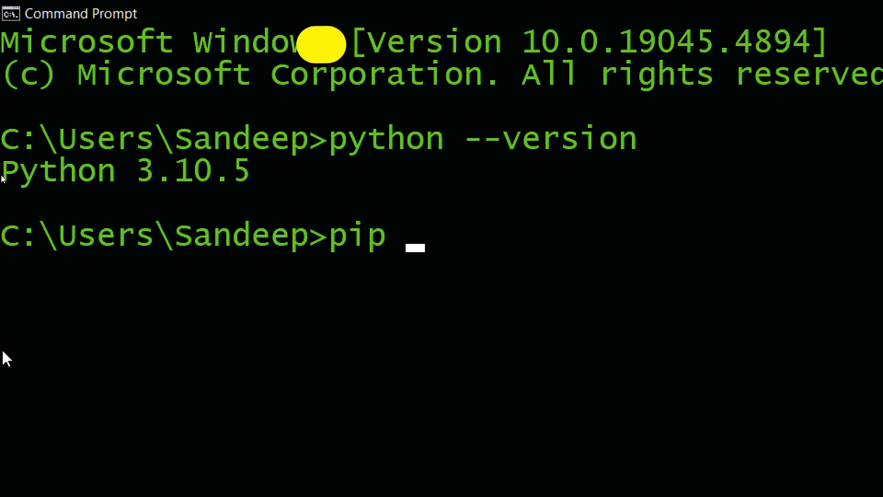
- Run the aws command on its own and examine the usage and error text it prints
{"action": "type", "text": "aws"}
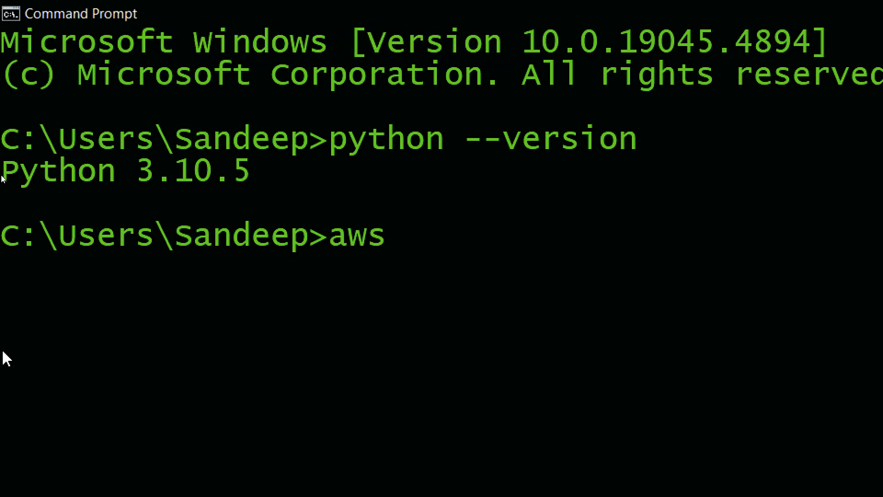
{"action": "key", "text": "Return"}
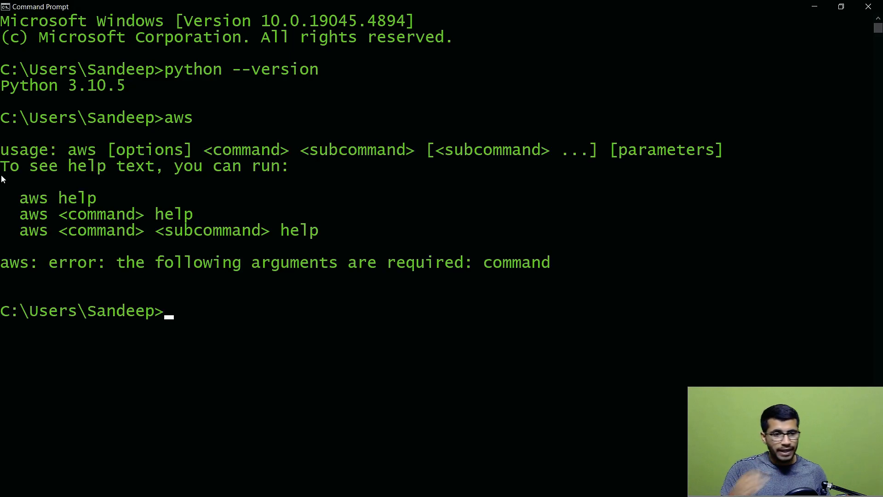
{"action": "left_click_drag", "start_coordinate": [2, 149], "coordinate": [162, 210]}
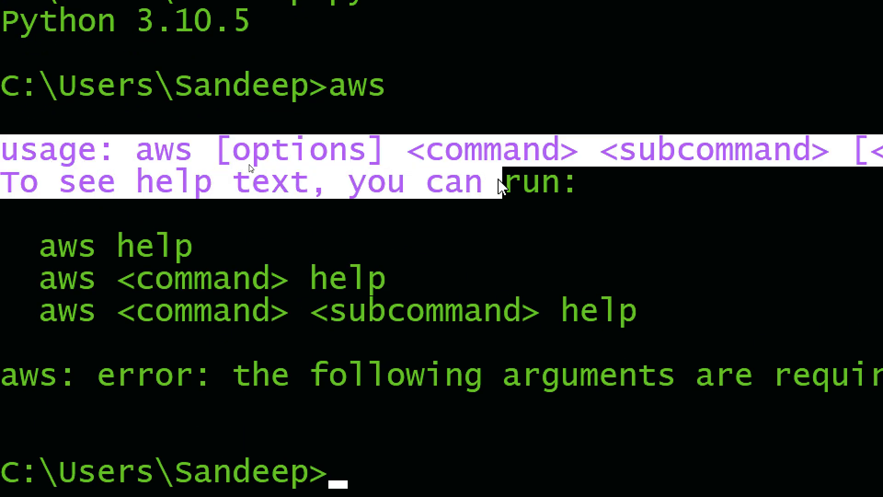
{"action": "left_click_drag", "start_coordinate": [327, 271], "coordinate": [319, 375]}
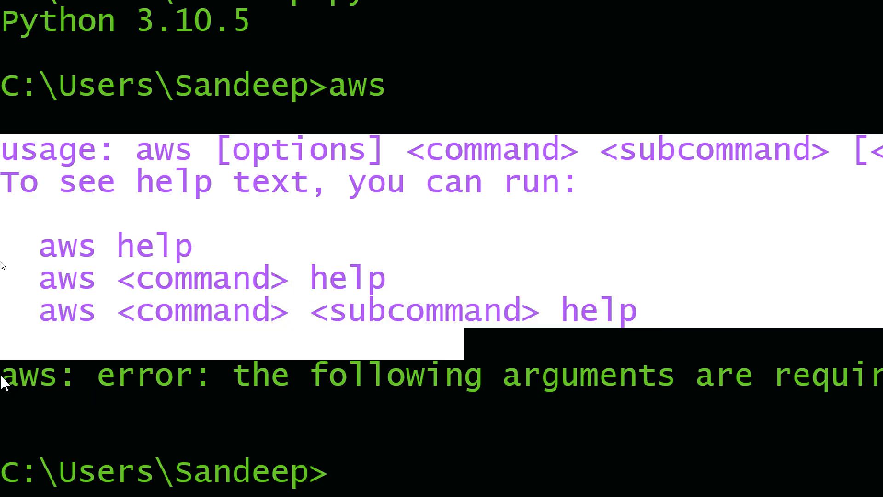
{"action": "left_click_drag", "start_coordinate": [1, 376], "coordinate": [777, 408]}
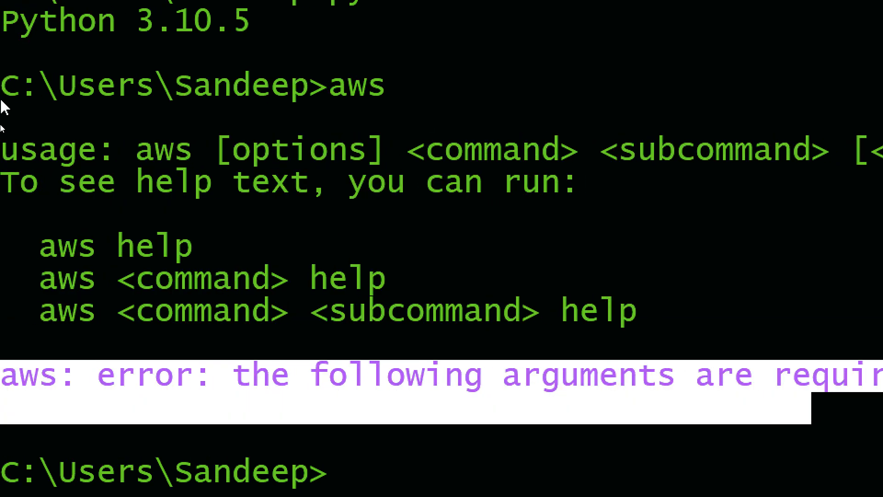
{"action": "left_click_drag", "start_coordinate": [335, 87], "coordinate": [538, 412]}
{"action": "left_click", "coordinate": [570, 149]}
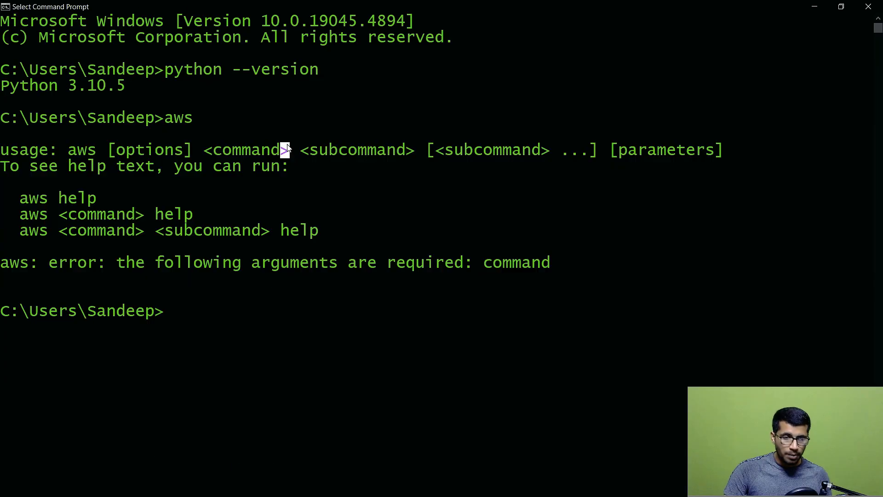
- Leave the earlier output behind for an empty prompt and enlarge the Command Prompt text
{"action": "key", "text": "ctrl+l"}
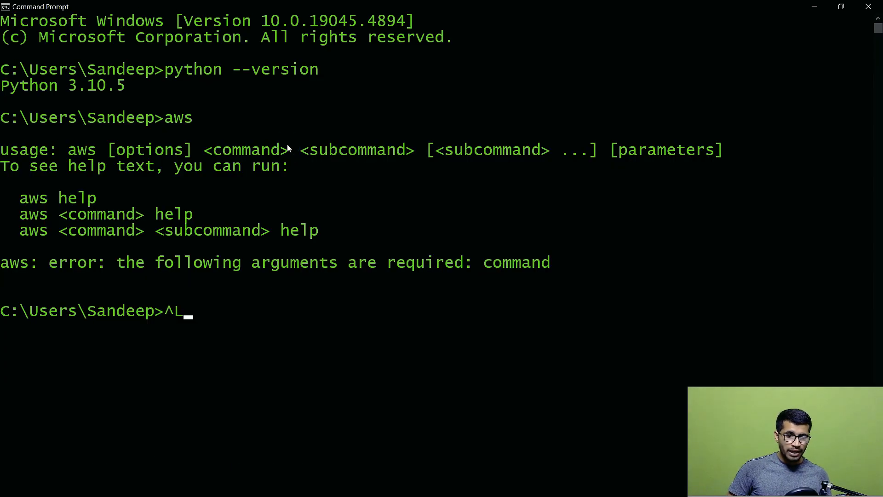
{"action": "scroll", "coordinate": [295, 142], "scroll_direction": "down", "scroll_amount": 6}
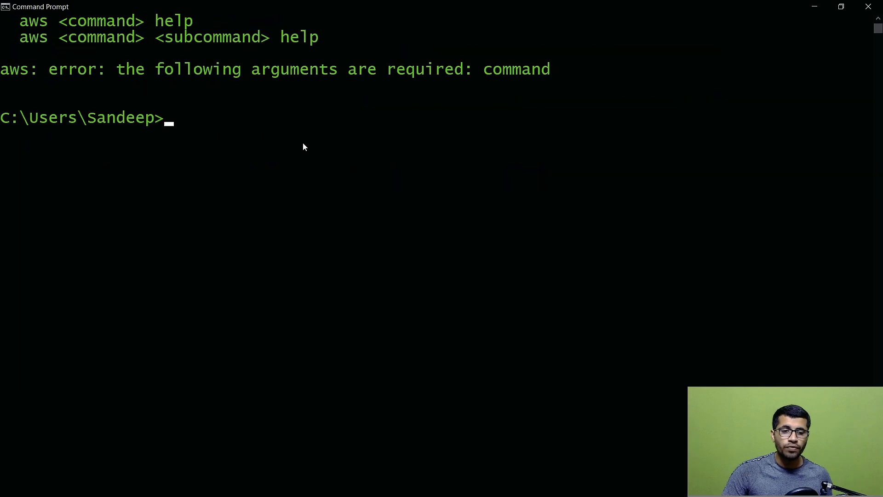
{"action": "scroll", "coordinate": [304, 147], "scroll_direction": "up", "scroll_amount": 3, "text": "ctrl"}
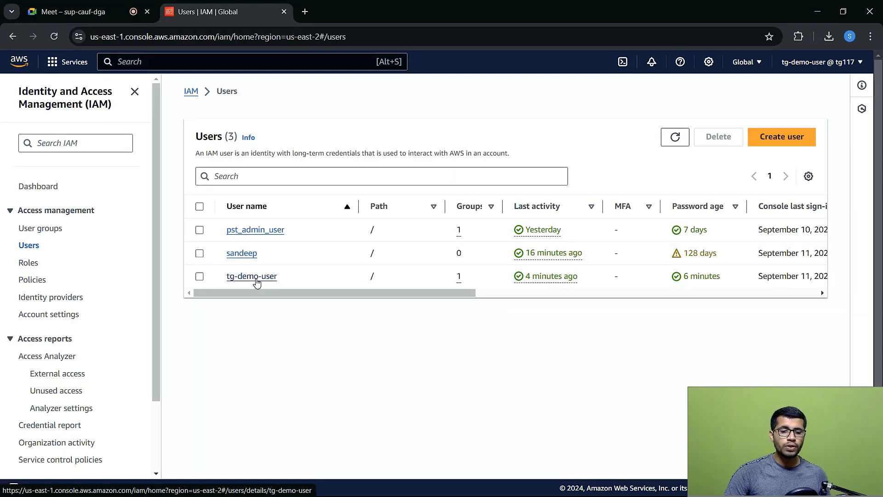
- Switch back to Command Prompt and write aws configure --profile tg-user at the prompt without running it
{"action": "key", "text": "alt+Tab"}
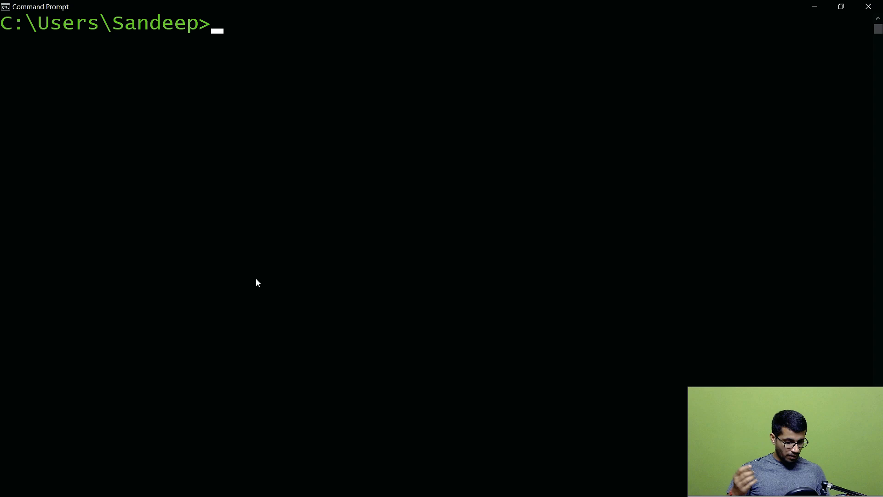
{"action": "type", "text": "aws con"}
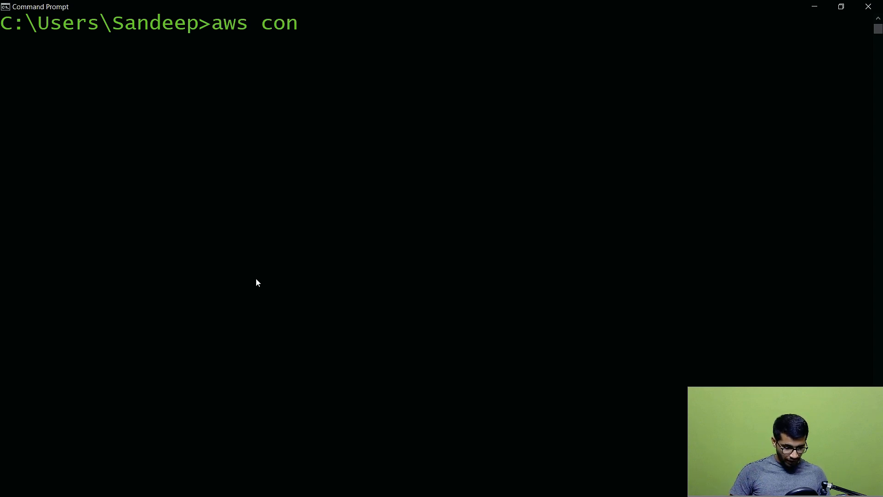
{"action": "type", "text": "figure --profile"}
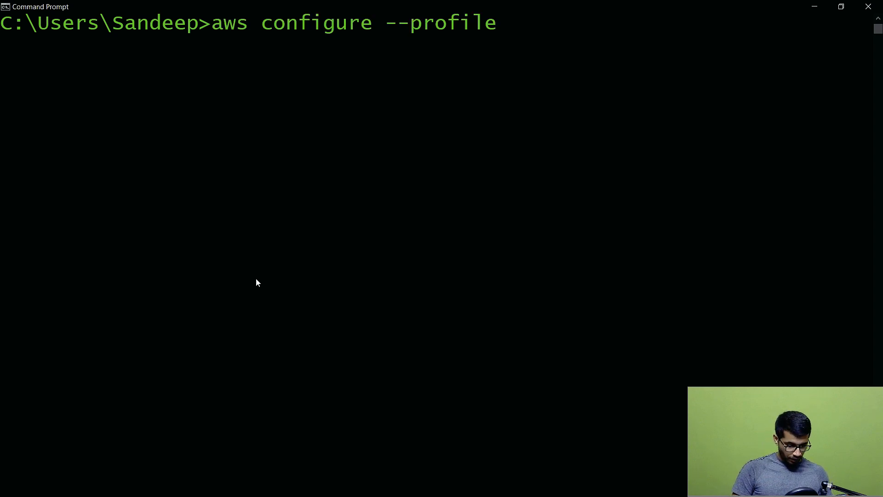
{"action": "type", "text": " tg-user"}
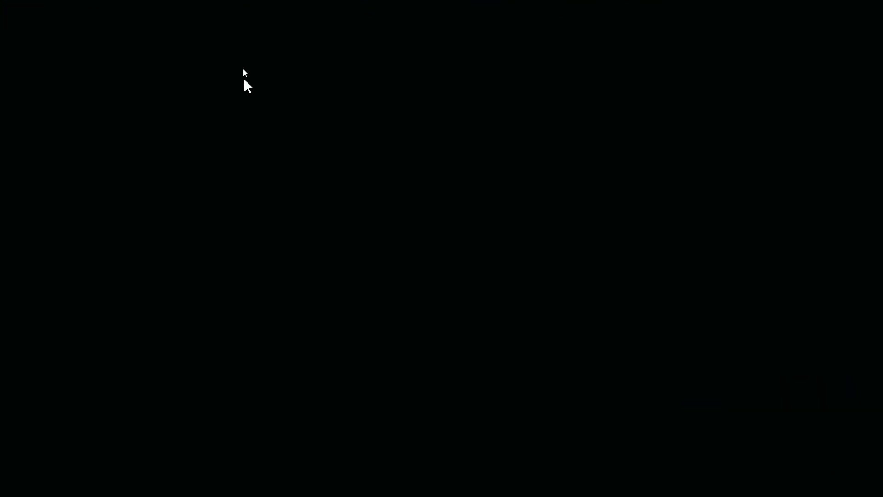
{"action": "left_click_drag", "start_coordinate": [194, 46], "coordinate": [882, 53]}
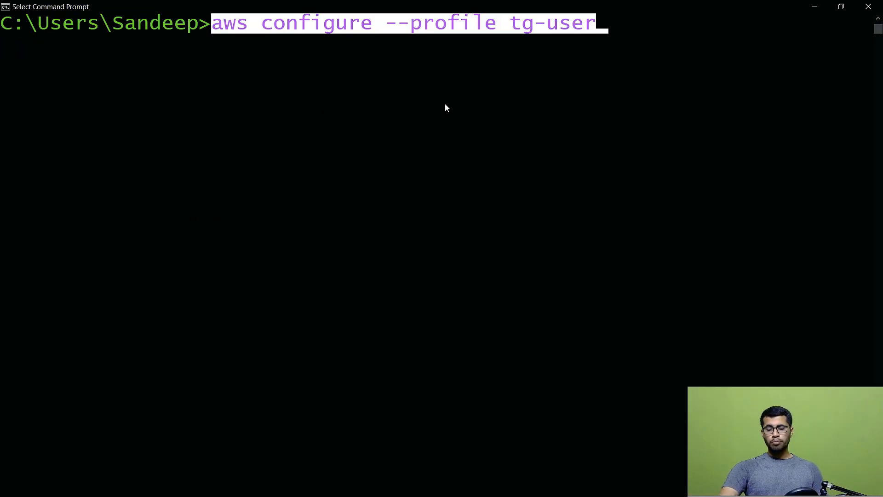
{"action": "left_click", "coordinate": [445, 105]}
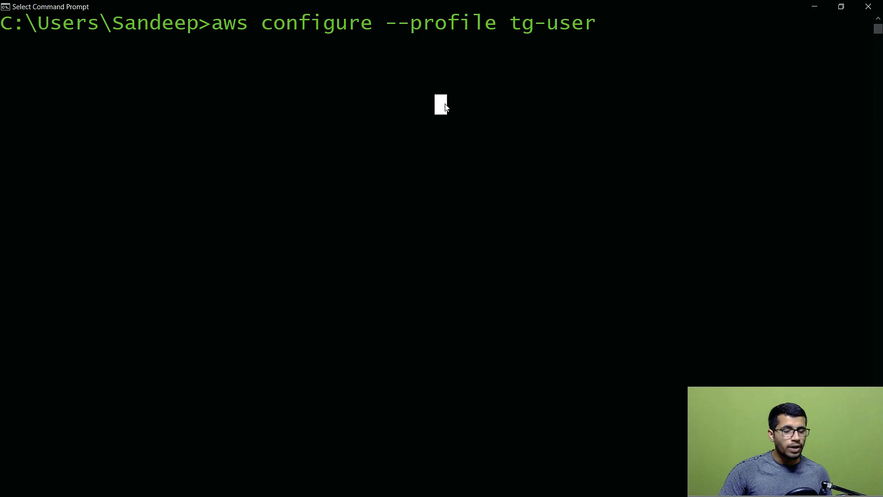
- Switch to the AWS console in Chrome and open the security credentials of the IAM user tg-demo-user
{"action": "key", "text": "alt+Tab"}
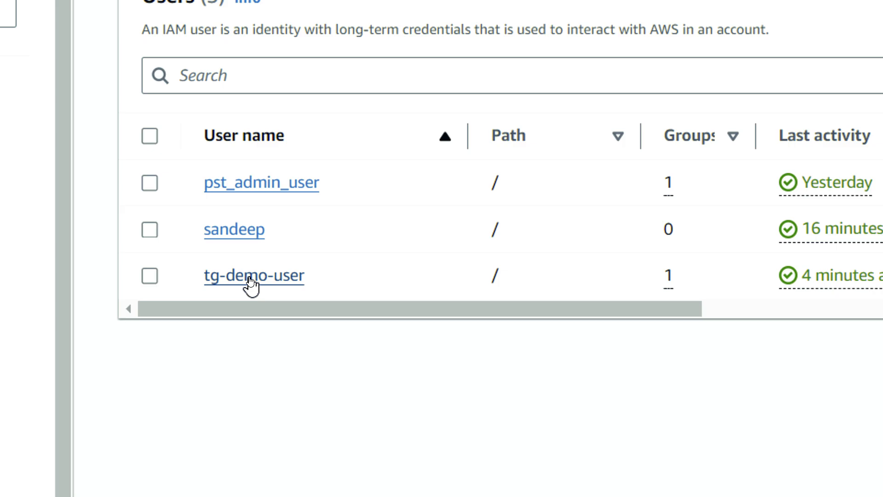
{"action": "left_click", "coordinate": [251, 282]}
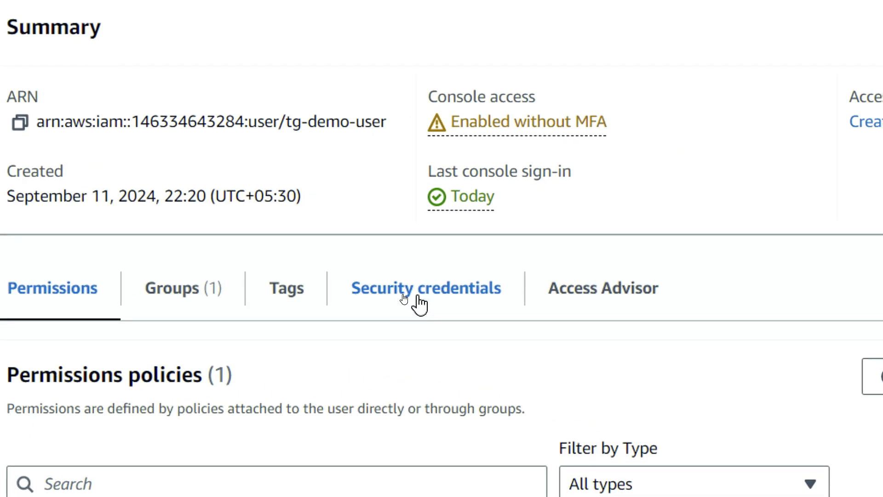
{"action": "left_click", "coordinate": [401, 299]}
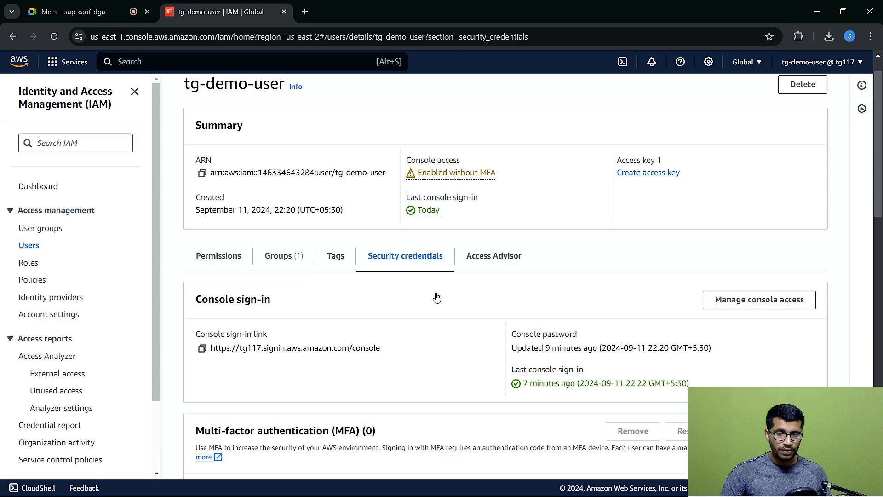
- Start creating an access key from the Access keys section of tg-demo-user's security credentials
{"action": "scroll", "coordinate": [449, 301], "scroll_direction": "down", "scroll_amount": 8}
{"action": "scroll", "coordinate": [449, 302], "scroll_direction": "up", "scroll_amount": 1}
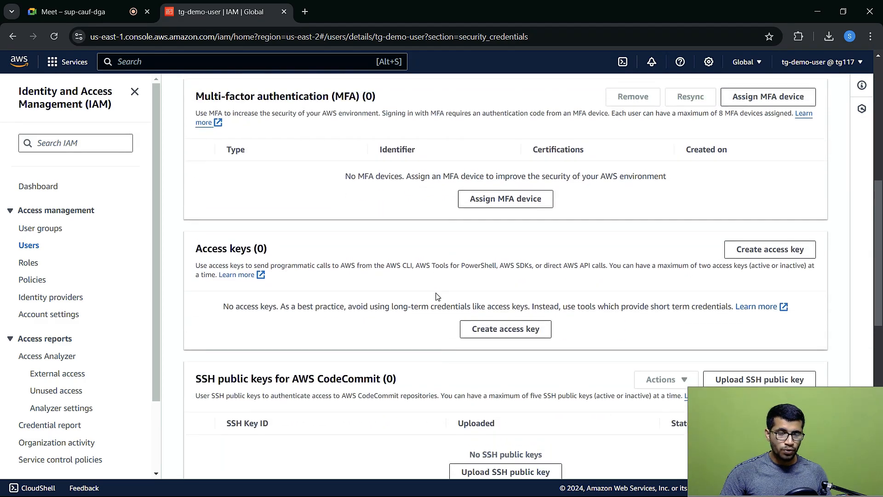
{"action": "scroll", "coordinate": [437, 297], "scroll_direction": "up", "scroll_amount": 2}
{"action": "scroll", "coordinate": [437, 296], "scroll_direction": "down", "scroll_amount": 4}
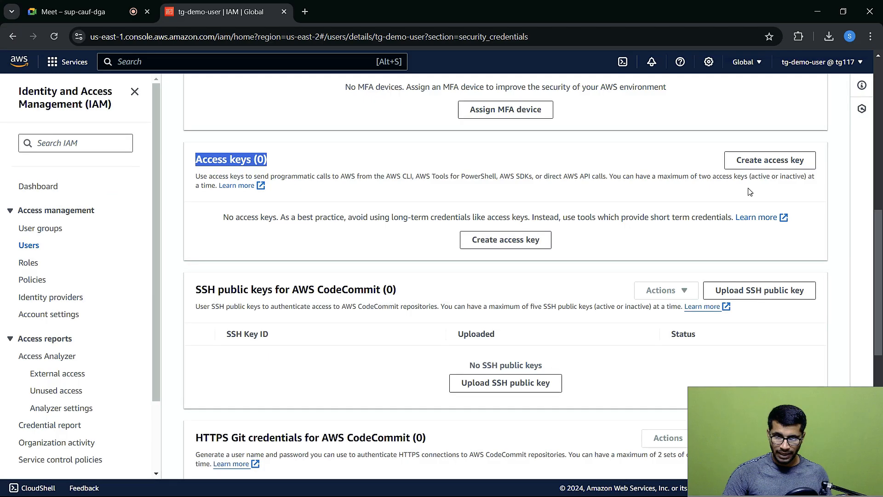
{"action": "left_click", "coordinate": [756, 165]}
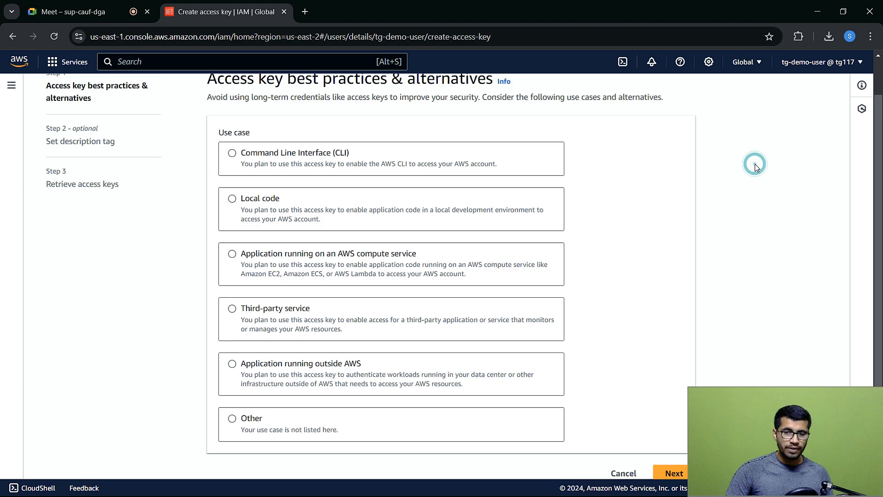
- Choose Command Line Interface (CLI) as the use case, acknowledge the recommendation, and create the access key with an empty description tag
{"action": "scroll", "coordinate": [250, 158], "scroll_direction": "up", "scroll_amount": 1}
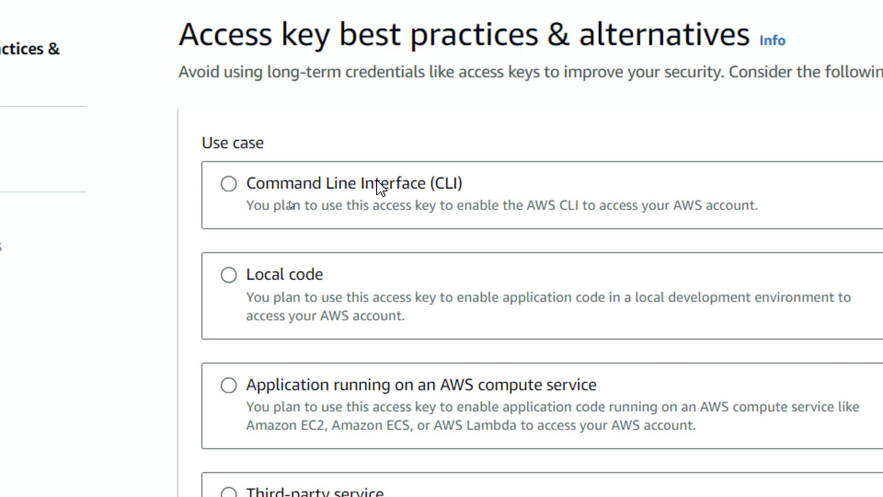
{"action": "scroll", "coordinate": [254, 271], "scroll_direction": "down", "scroll_amount": 1}
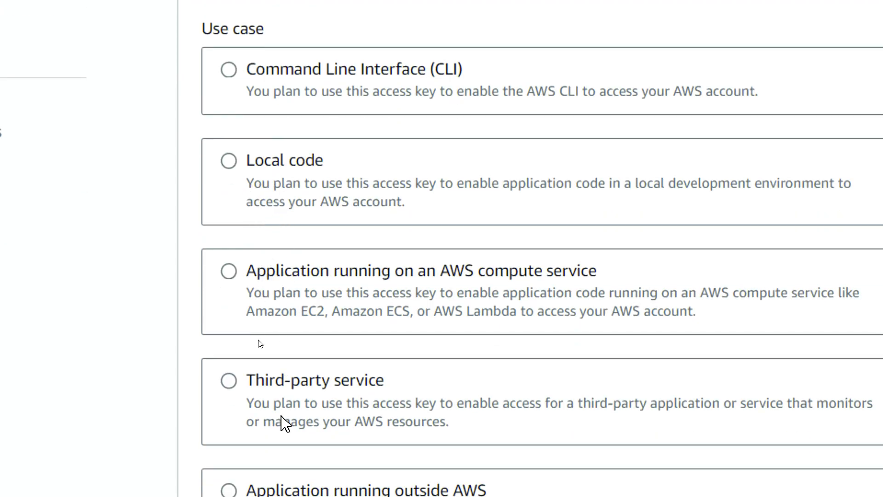
{"action": "scroll", "coordinate": [282, 420], "scroll_direction": "down", "scroll_amount": 3}
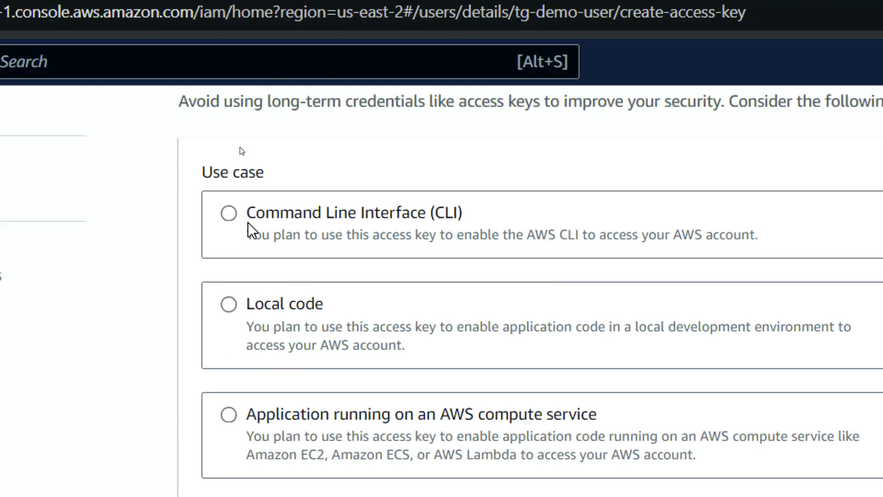
{"action": "left_click", "coordinate": [228, 220]}
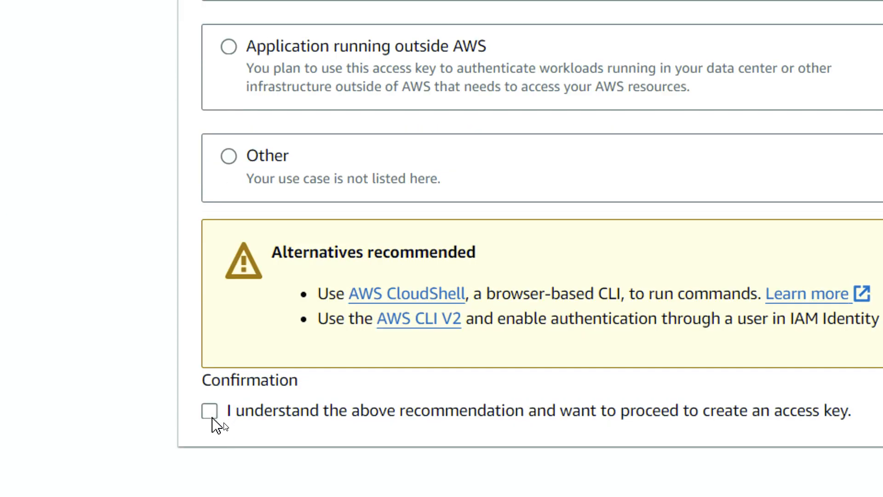
{"action": "left_click", "coordinate": [211, 411]}
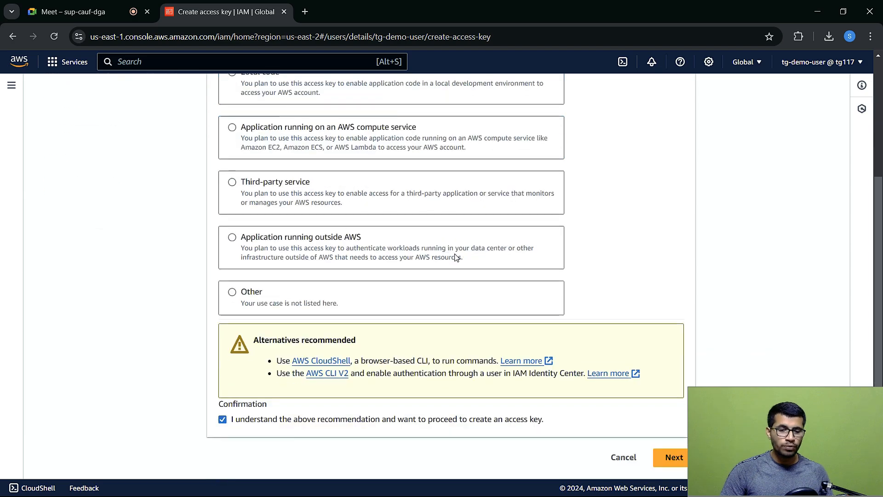
{"action": "left_click_drag", "start_coordinate": [830, 470], "coordinate": [814, 81]}
{"action": "left_click", "coordinate": [680, 457]}
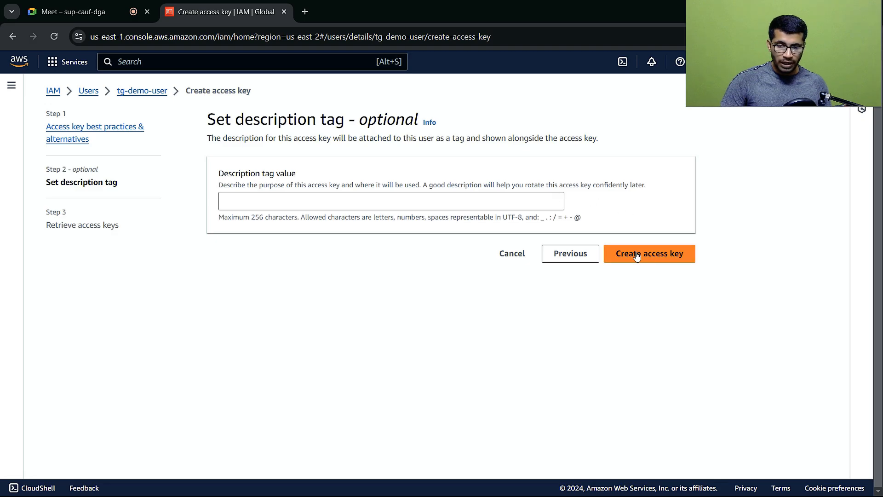
{"action": "left_click", "coordinate": [656, 254]}
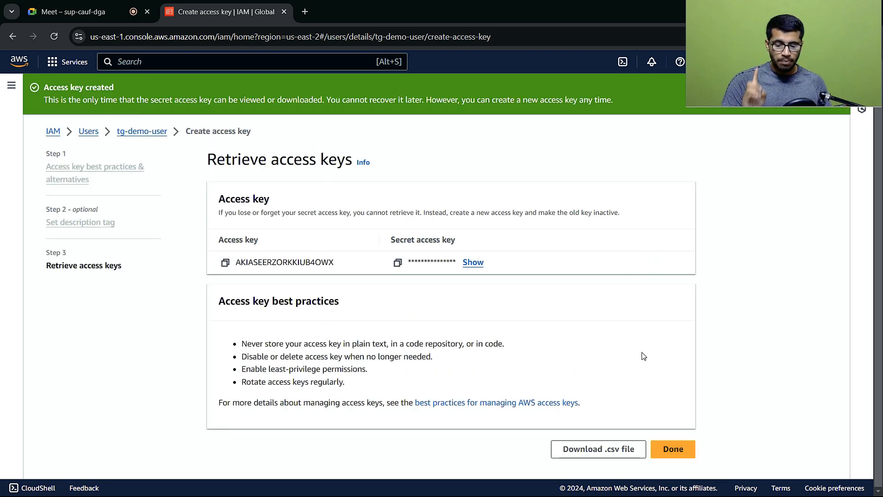
- Download the new access key as a .csv file and finish the access key creation
{"action": "left_click_drag", "start_coordinate": [778, 87], "coordinate": [94, 460]}
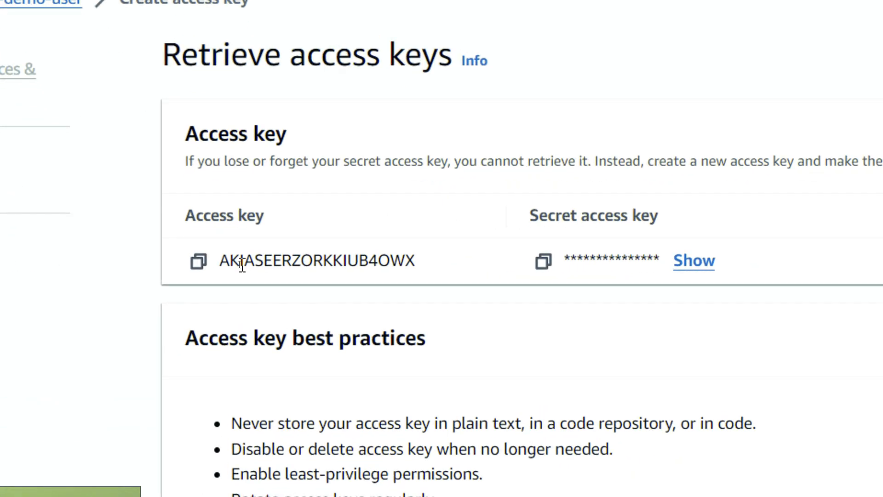
{"action": "left_click_drag", "start_coordinate": [237, 263], "coordinate": [542, 269]}
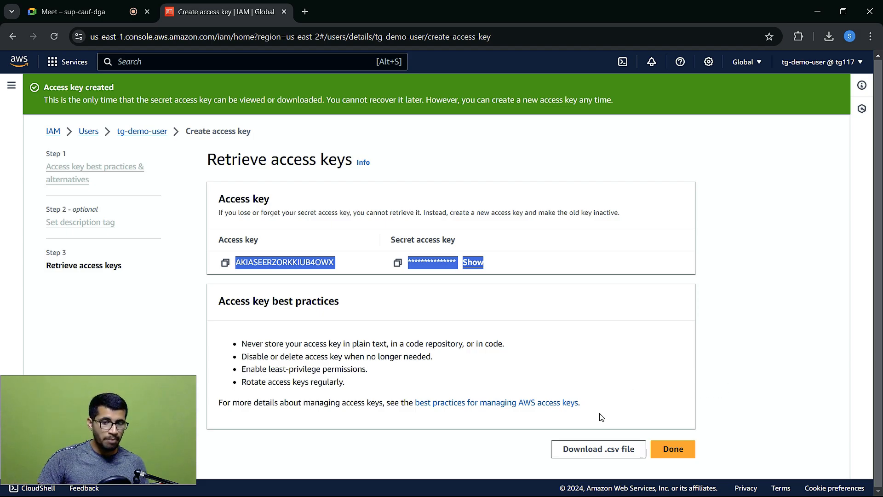
{"action": "left_click", "coordinate": [604, 450]}
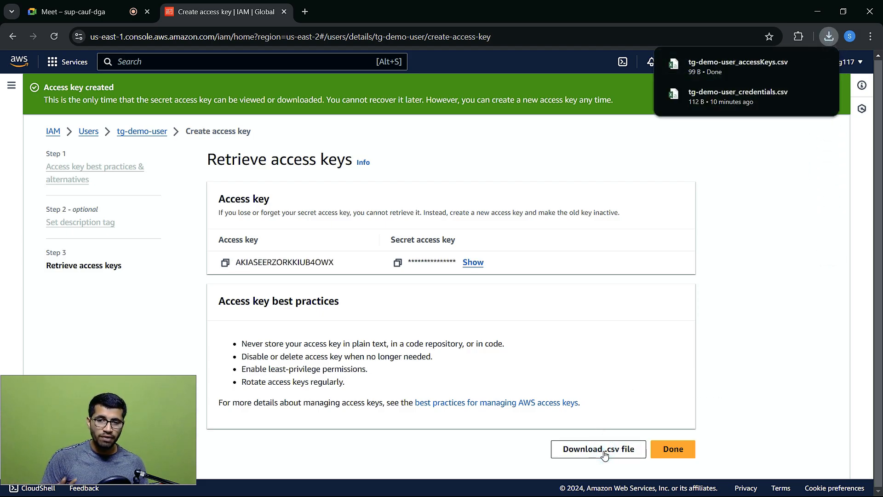
{"action": "mouse_move", "coordinate": [764, 70]}
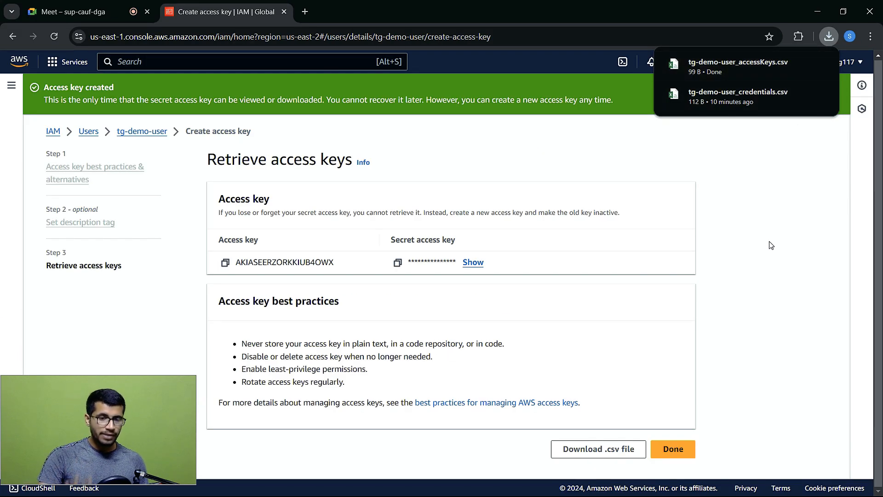
{"action": "left_click", "coordinate": [676, 451]}
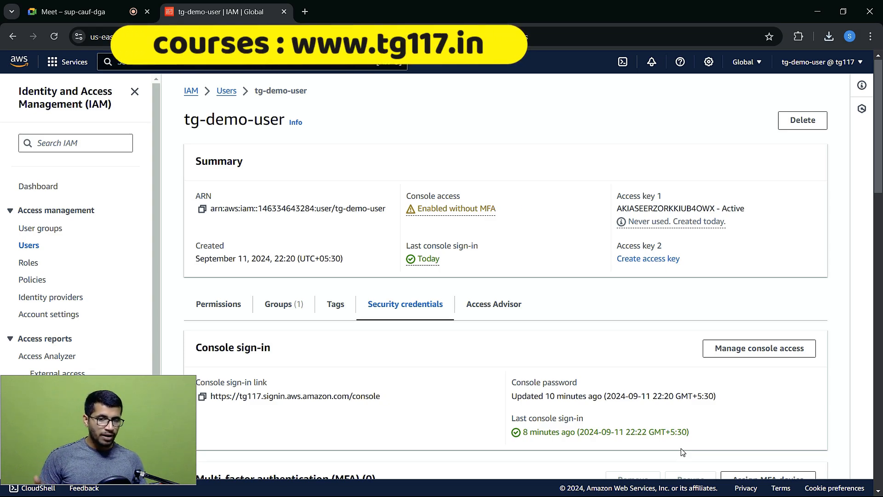
- Examine the new access key's entry and its available actions in tg-demo-user's security credentials
{"action": "scroll", "coordinate": [477, 342], "scroll_direction": "down", "scroll_amount": 7}
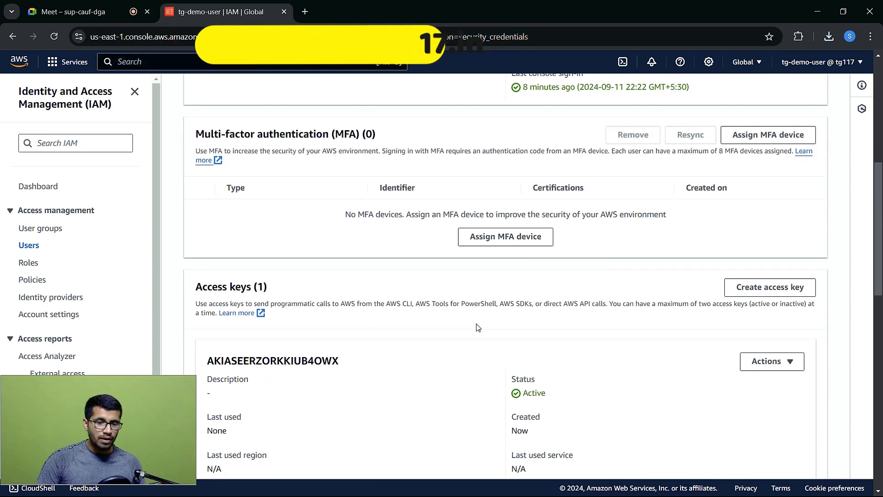
{"action": "scroll", "coordinate": [477, 327], "scroll_direction": "down", "scroll_amount": 3}
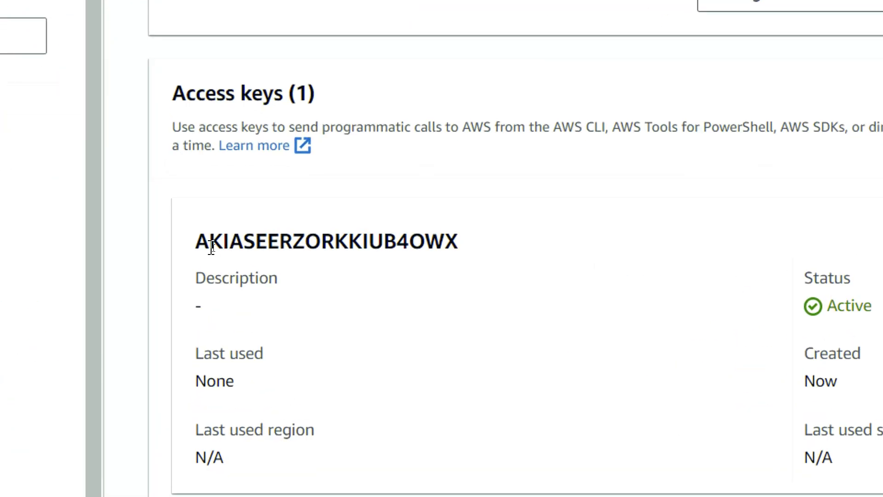
{"action": "left_click_drag", "start_coordinate": [201, 241], "coordinate": [444, 241]}
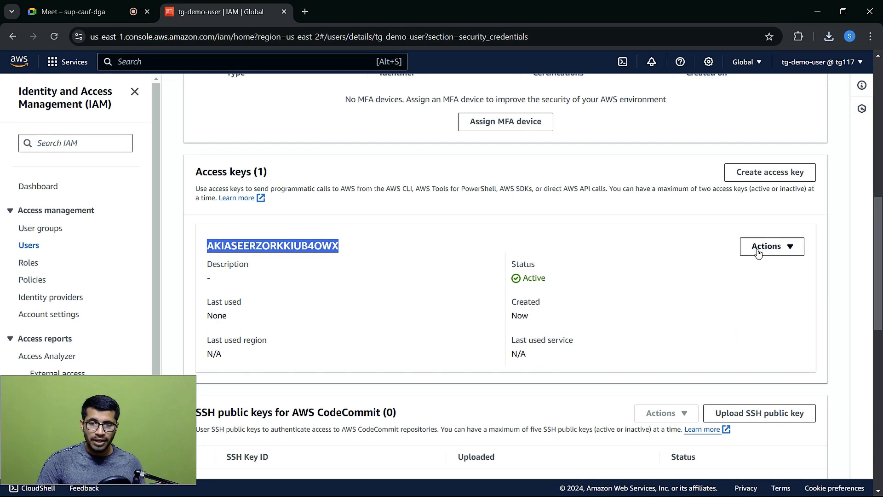
{"action": "left_click", "coordinate": [758, 253]}
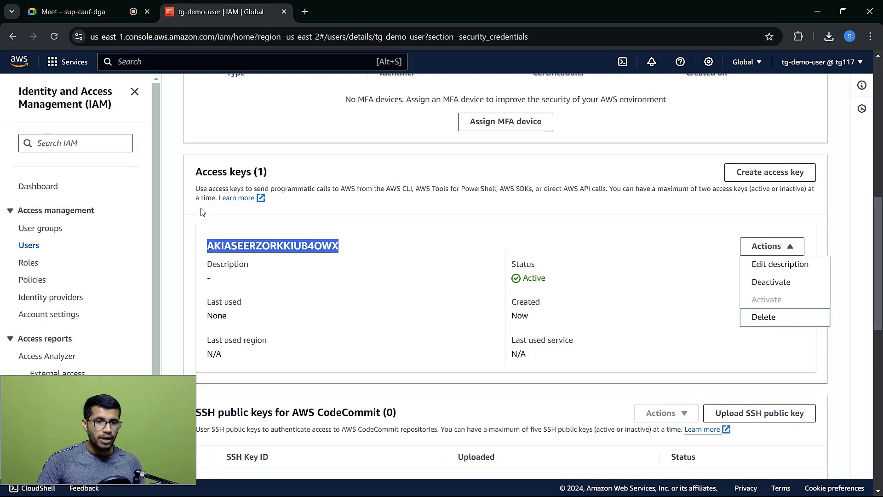
{"action": "scroll", "coordinate": [203, 212], "scroll_direction": "up", "scroll_amount": 1}
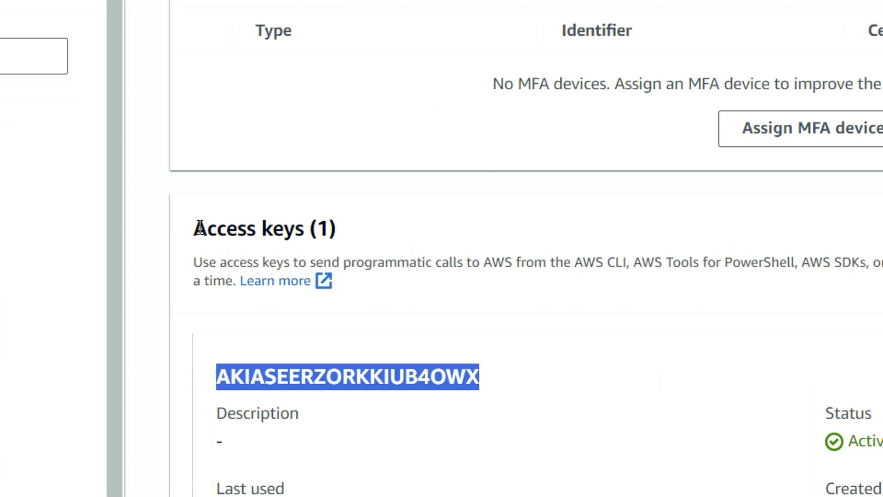
{"action": "left_click_drag", "start_coordinate": [196, 228], "coordinate": [357, 242]}
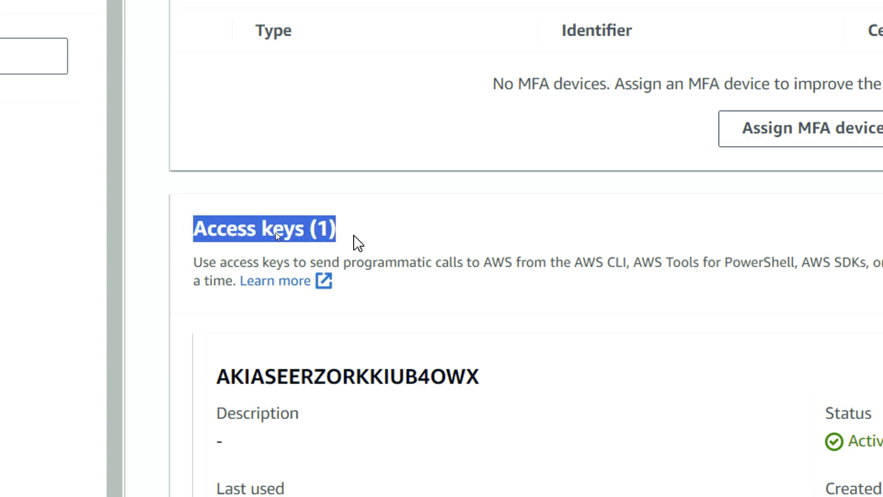
{"action": "scroll", "coordinate": [353, 236], "scroll_direction": "up", "scroll_amount": 8}
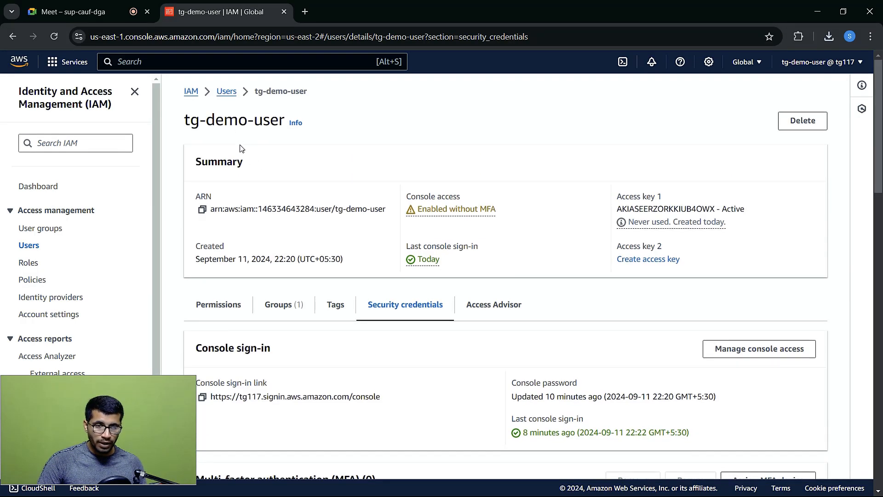
{"action": "scroll", "coordinate": [268, 211], "scroll_direction": "down", "scroll_amount": 10}
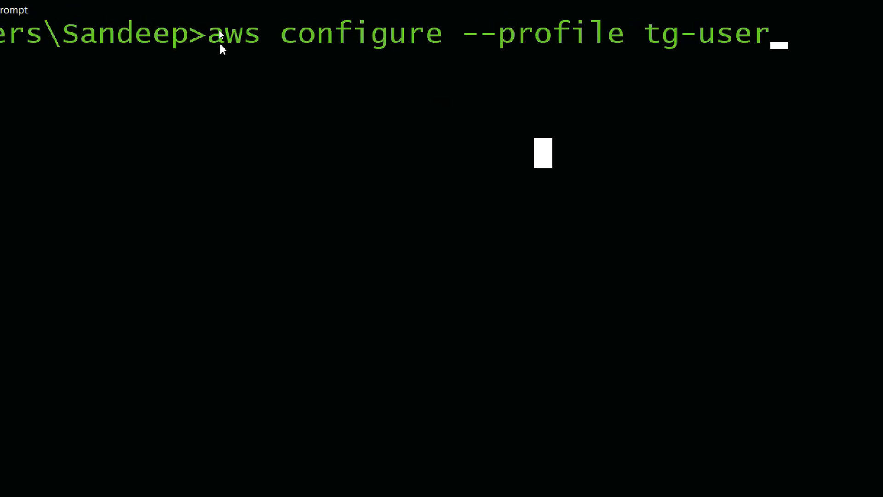
- Compare the tg-user profile name with the IAM user name in Chrome, and run aws configure --profile tg-user in Command Prompt
{"action": "left_click_drag", "start_coordinate": [216, 59], "coordinate": [703, 55]}
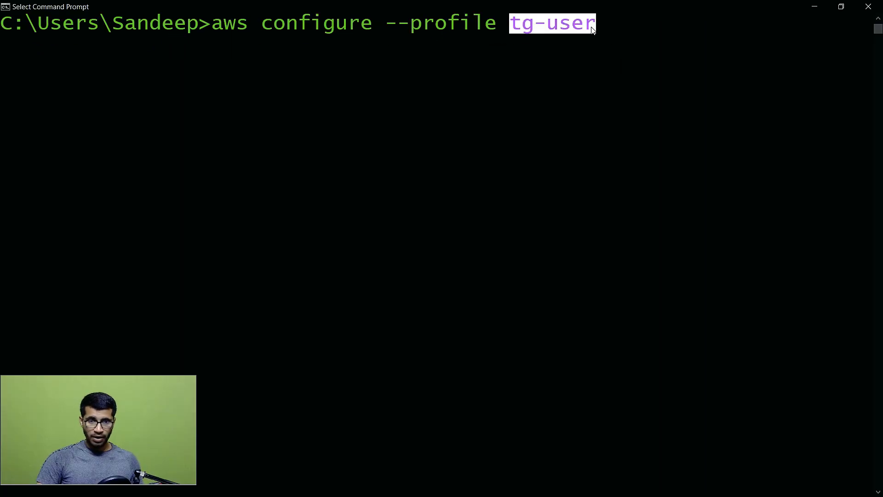
{"action": "key", "text": "alt+Tab"}
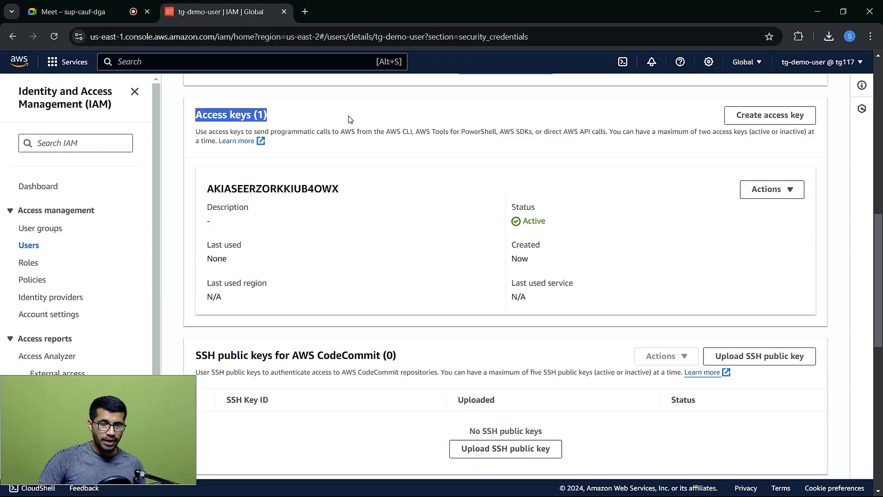
{"action": "scroll", "coordinate": [294, 131], "scroll_direction": "up", "scroll_amount": 8}
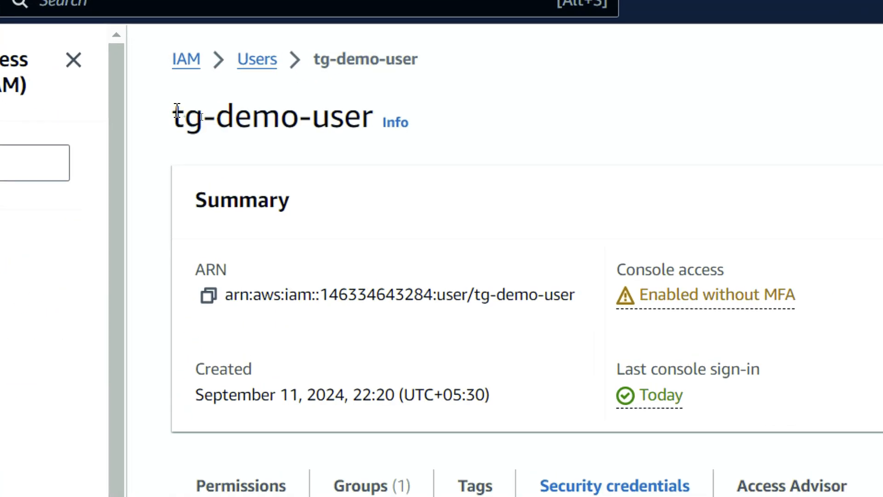
{"action": "left_click_drag", "start_coordinate": [177, 113], "coordinate": [578, 122]}
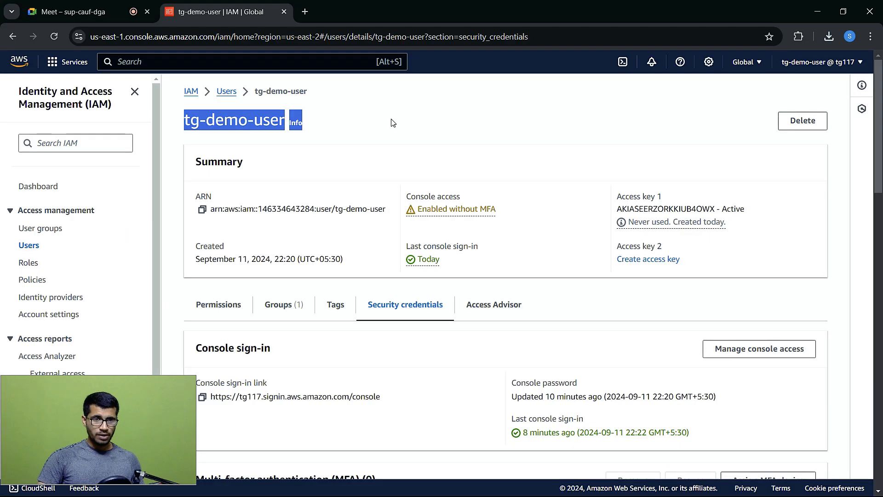
{"action": "key", "text": "alt+Tab"}
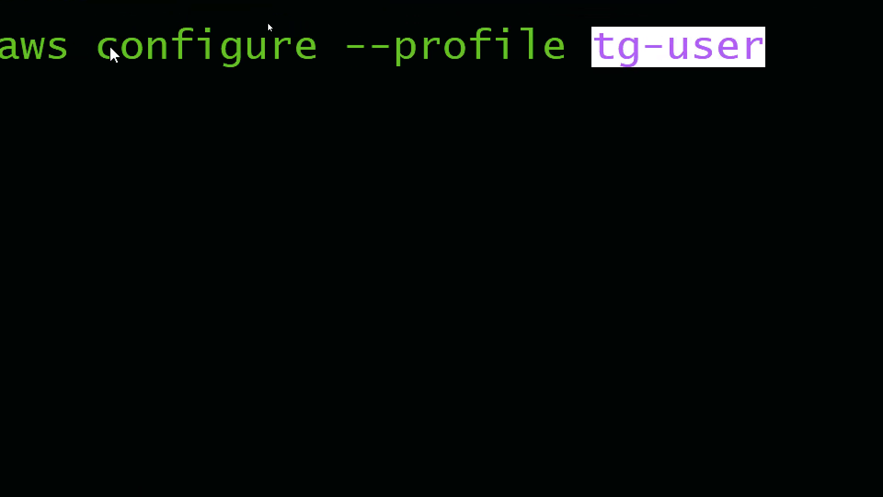
{"action": "left_click", "coordinate": [558, 128]}
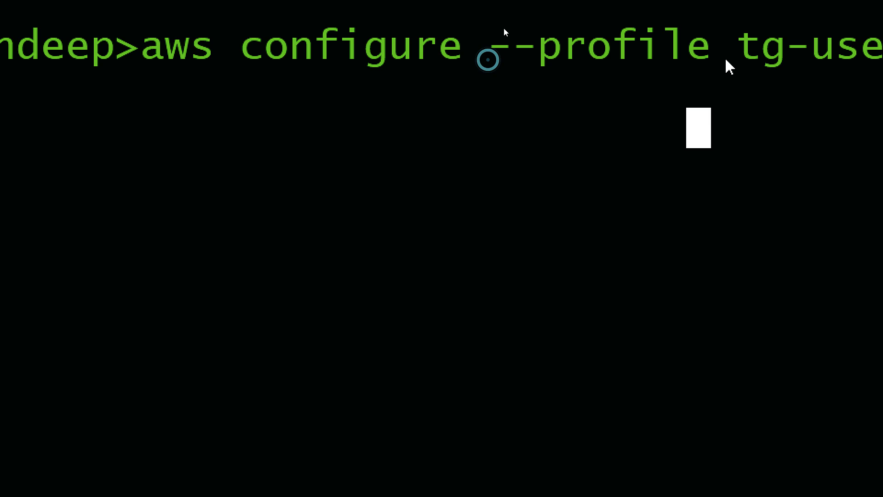
{"action": "left_click_drag", "start_coordinate": [736, 45], "coordinate": [774, 53]}
{"action": "left_click", "coordinate": [791, 85]}
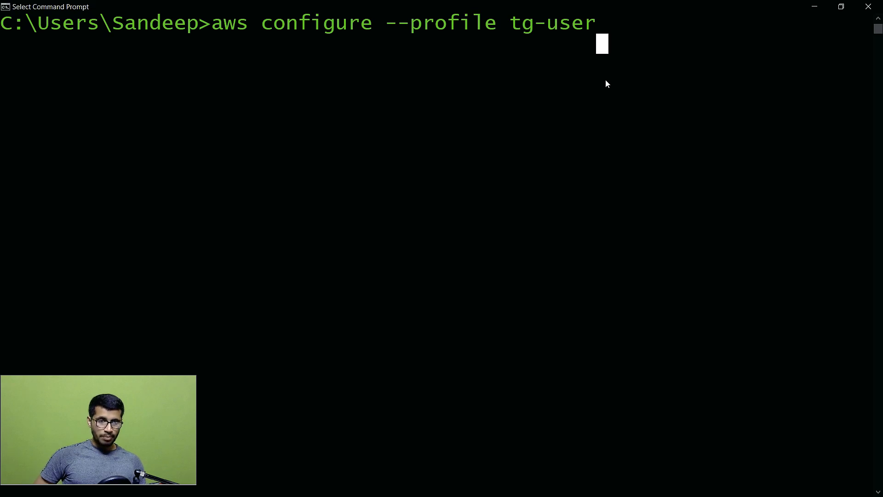
{"action": "key", "text": "Return"}
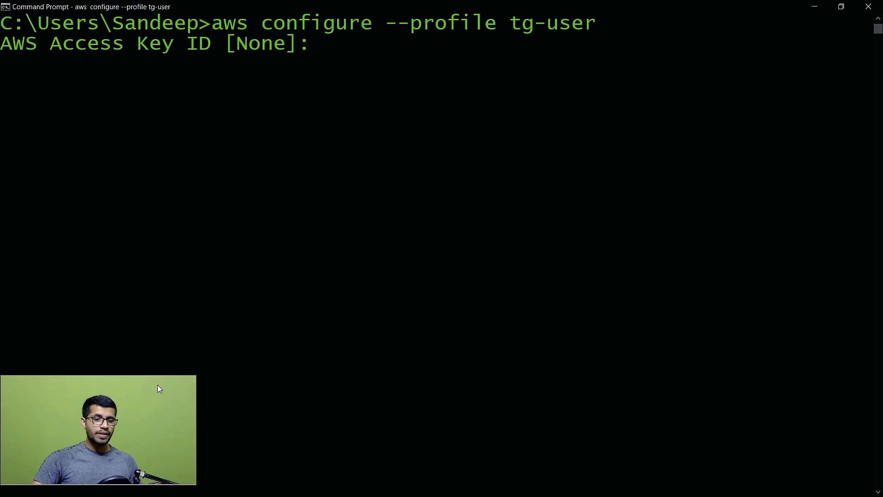
{"action": "left_click_drag", "start_coordinate": [158, 387], "coordinate": [835, 415]}
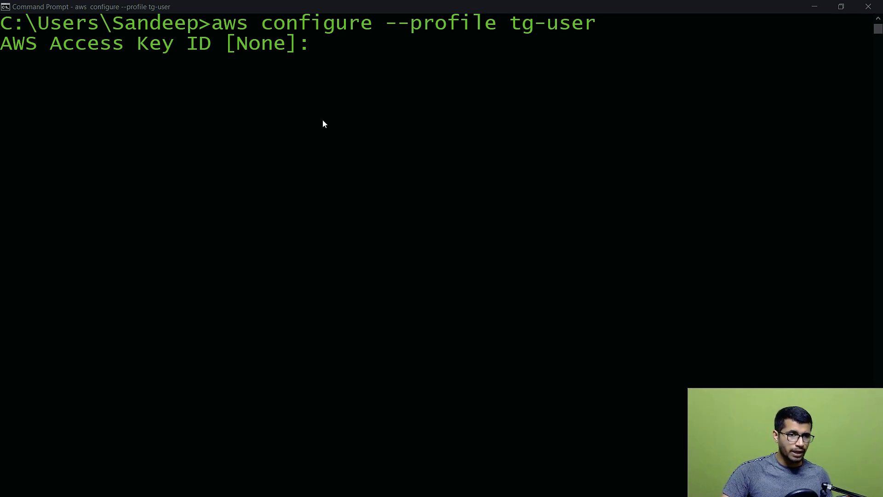
- Open tg-demo-user_accessKeys.csv from the Downloads folder in Notepad and enlarge its text
{"action": "key", "text": "alt+Tab"}
{"action": "key", "text": "alt+Tab"}
{"action": "key", "text": "alt+Tab"}
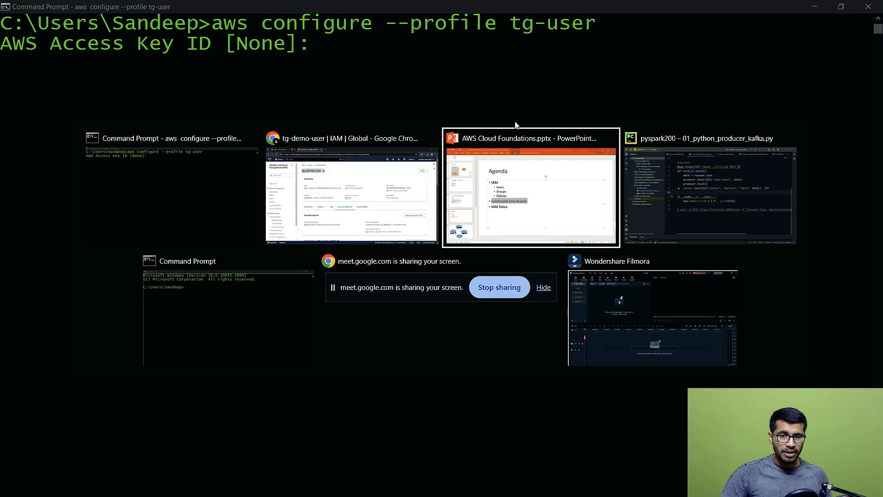
{"action": "key", "text": "super"}
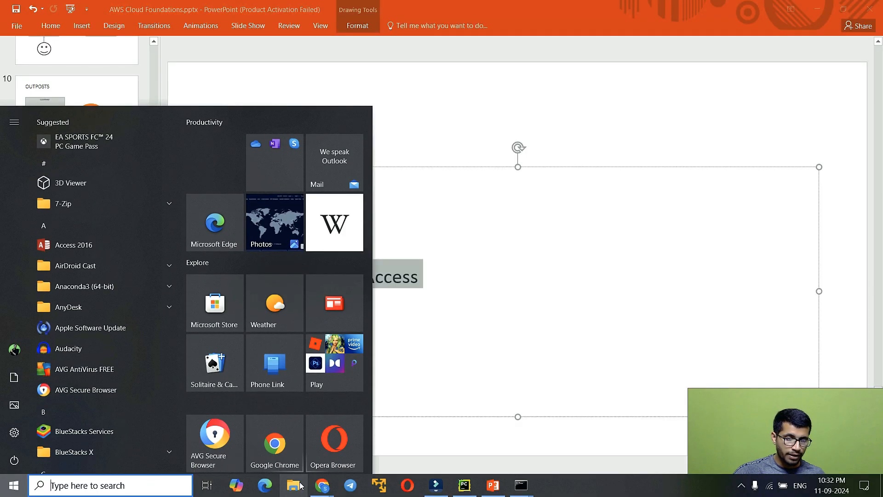
{"action": "left_click", "coordinate": [296, 484]}
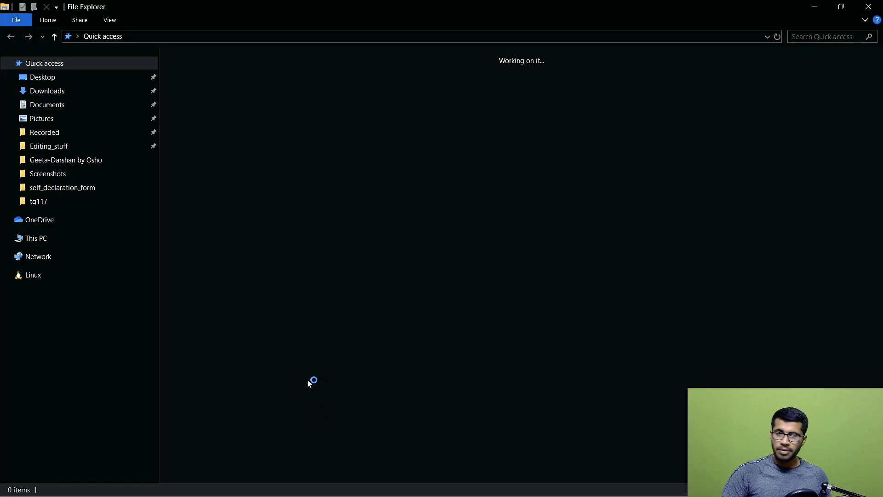
{"action": "left_click", "coordinate": [49, 91]}
{"action": "left_click", "coordinate": [199, 105]}
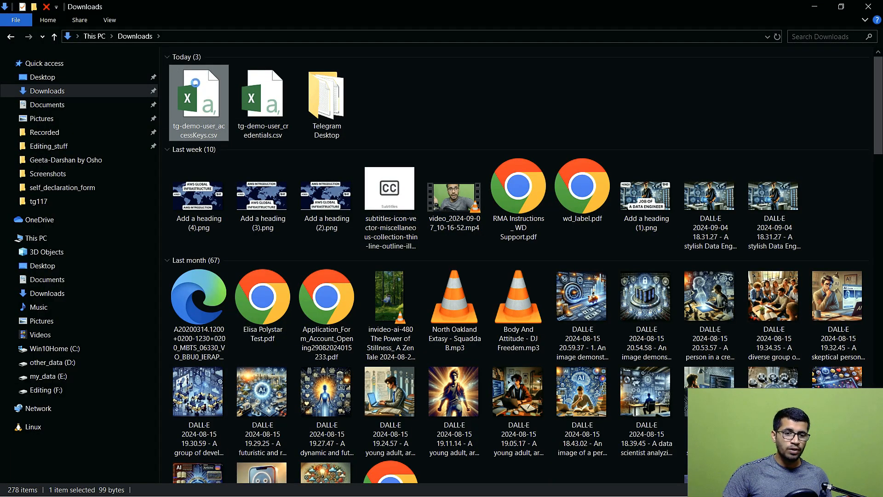
{"action": "right_click", "coordinate": [188, 163]}
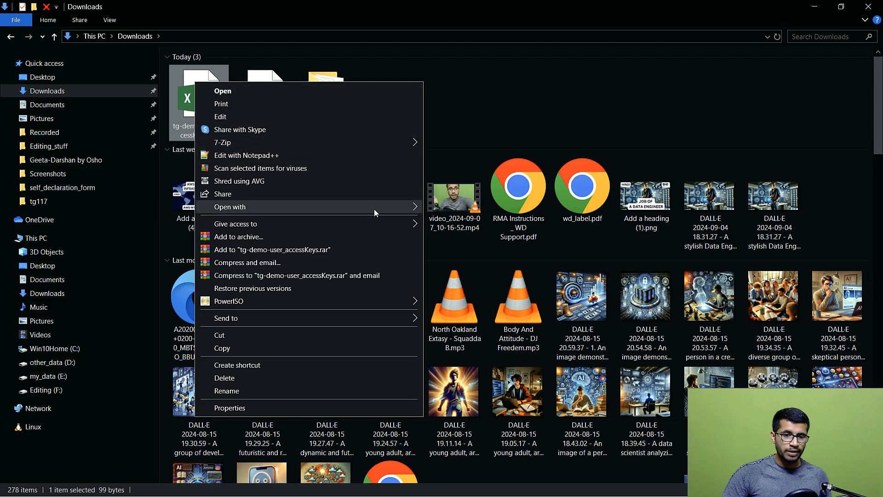
{"action": "mouse_move", "coordinate": [377, 211]}
{"action": "left_click", "coordinate": [460, 220]}
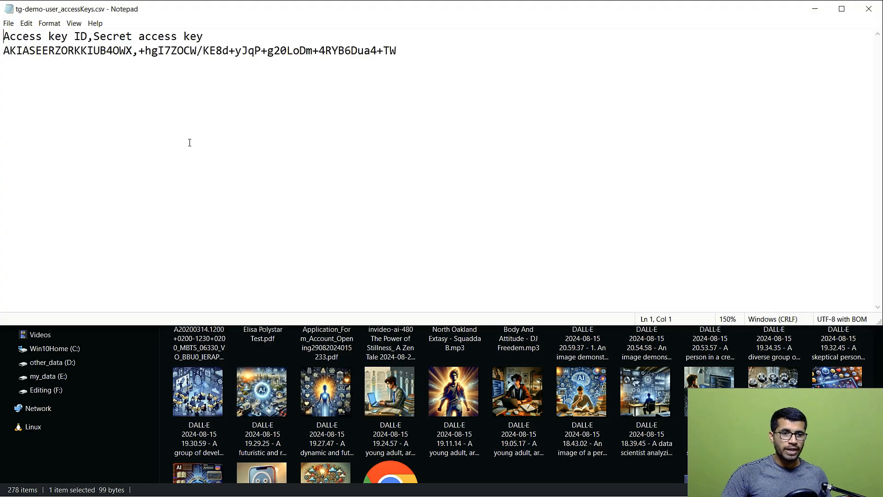
{"action": "scroll", "coordinate": [189, 142], "scroll_direction": "up", "scroll_amount": 11}
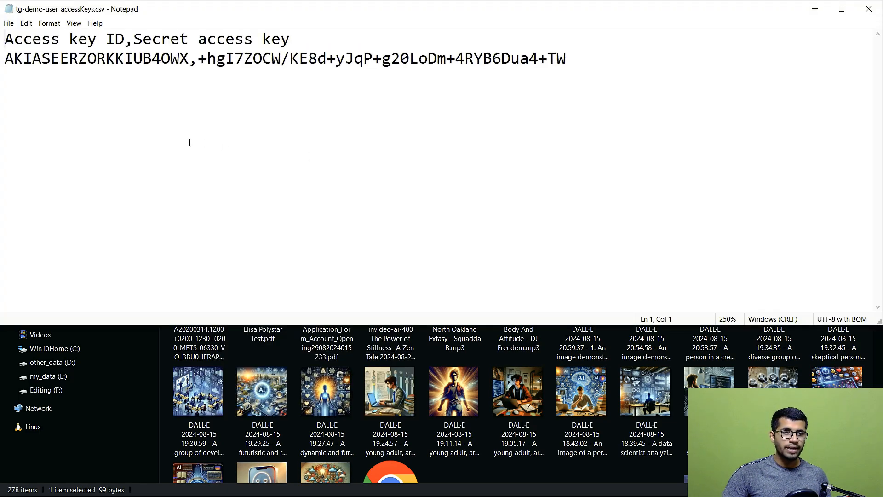
- Copy the access key ID from the Notepad file and submit it as the AWS Access Key ID in Command Prompt
{"action": "left_click_drag", "start_coordinate": [226, 64], "coordinate": [6, 64]}
{"action": "key", "text": "ctrl+c"}
{"action": "key", "text": "alt+Tab"}
{"action": "key", "text": "ctrl+v"}
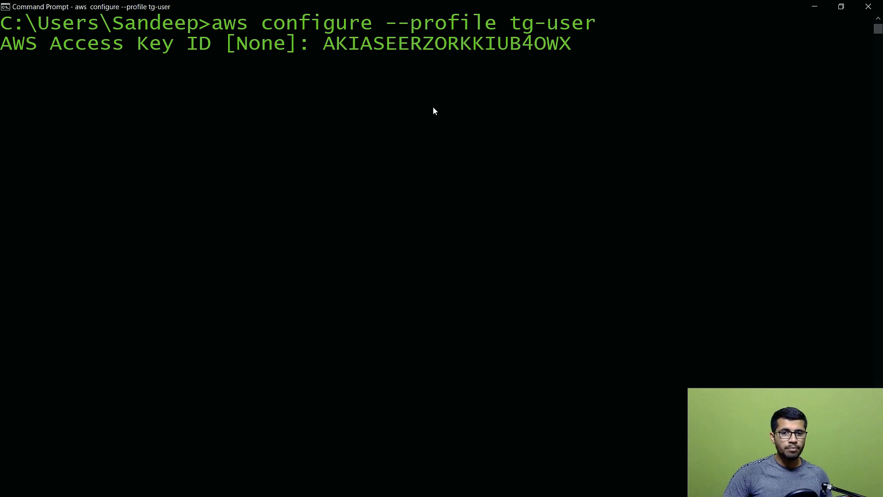
{"action": "key", "text": "Return"}
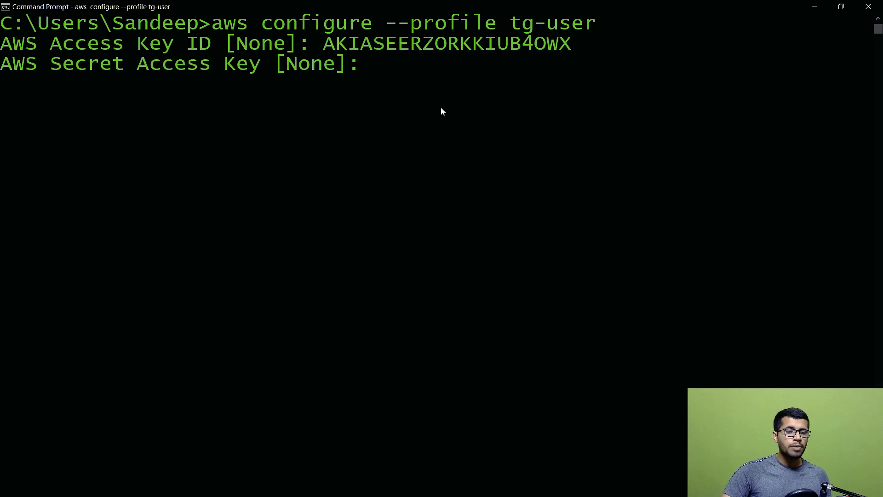
- Copy the secret access key from the Notepad file and submit it as the AWS Secret Access Key in Command Prompt
{"action": "key", "text": "alt+Tab"}
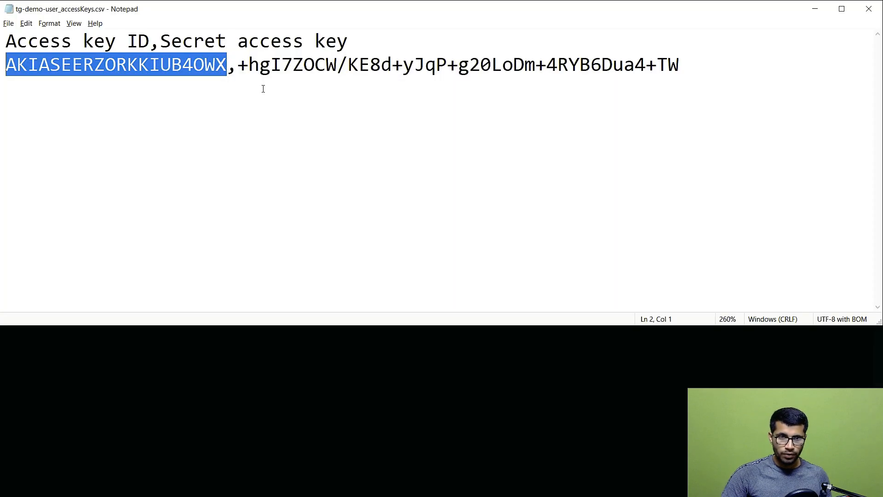
{"action": "left_click_drag", "start_coordinate": [238, 65], "coordinate": [680, 62]}
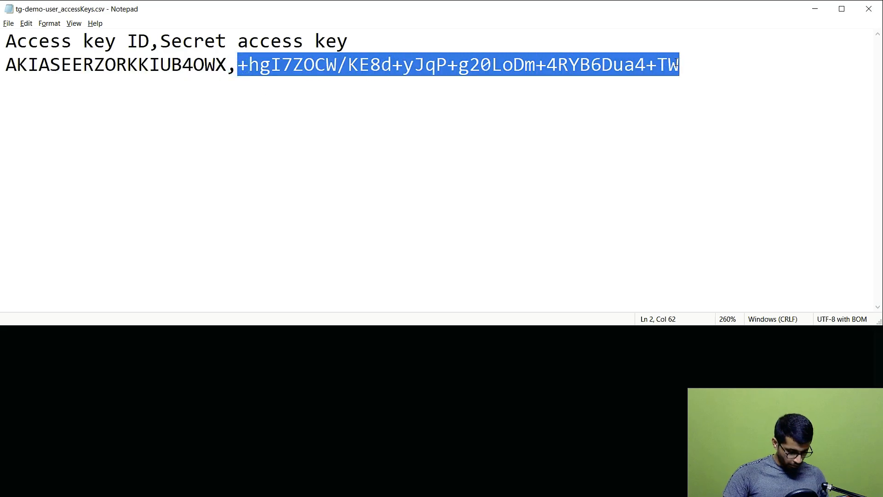
{"action": "key", "text": "ctrl+c"}
{"action": "key", "text": "alt+Tab"}
{"action": "key", "text": "ctrl+v"}
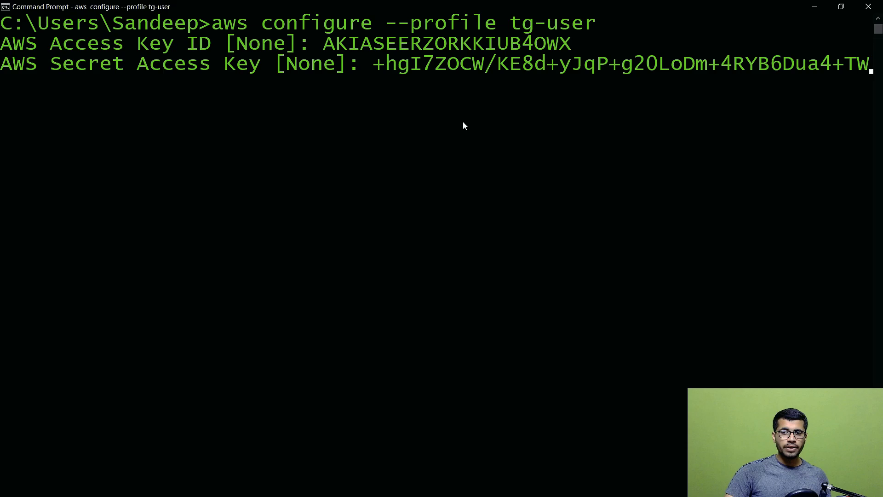
{"action": "scroll", "coordinate": [463, 122], "scroll_direction": "down", "scroll_amount": 1, "text": "ctrl"}
{"action": "key", "text": "Return"}
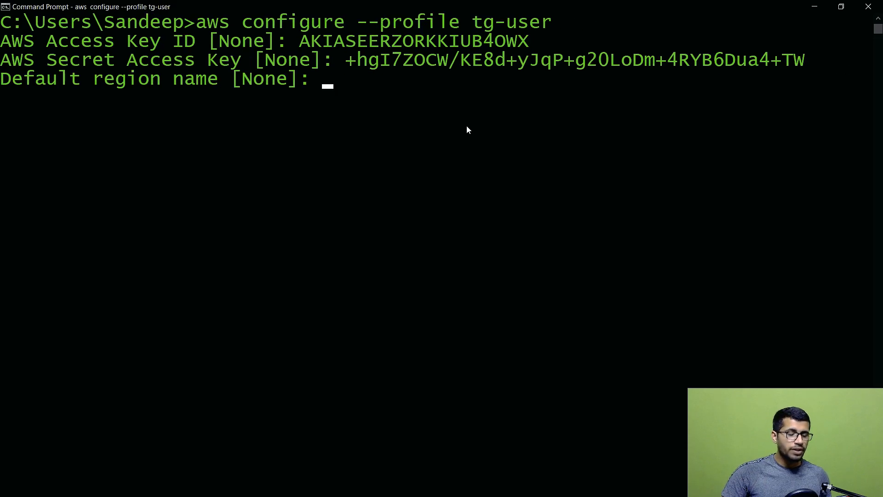
- Copy the Ohio region code from the AWS console in Chrome, set the profile's default region to us-east-2, and leave the output format empty
{"action": "key", "text": "alt+Tab"}
{"action": "key", "text": "alt+Tab"}
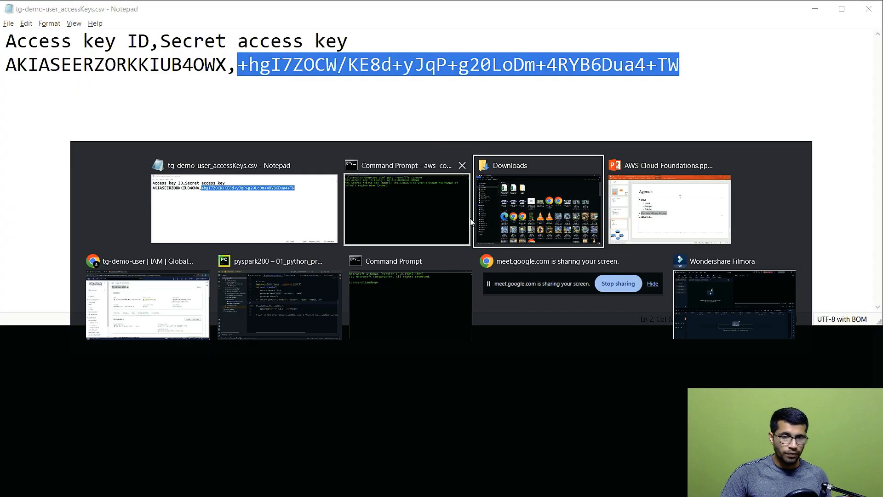
{"action": "key", "text": "Down"}
{"action": "key", "text": "Left"}
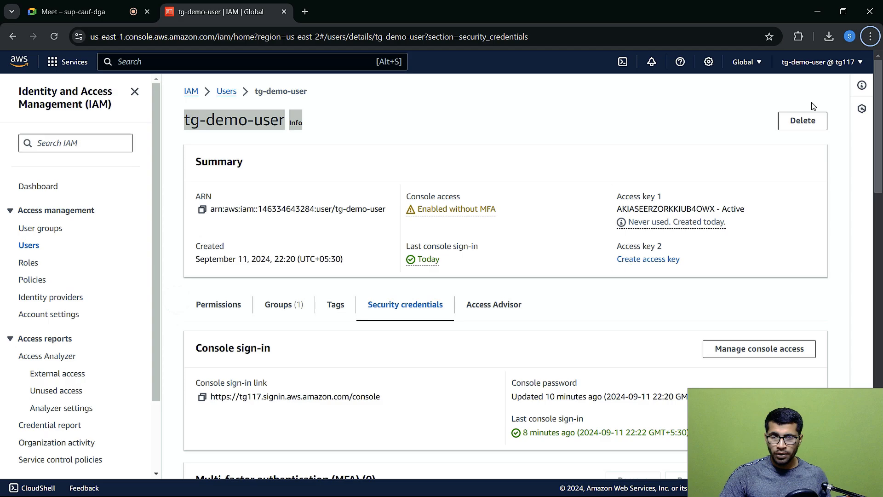
{"action": "left_click", "coordinate": [749, 63]}
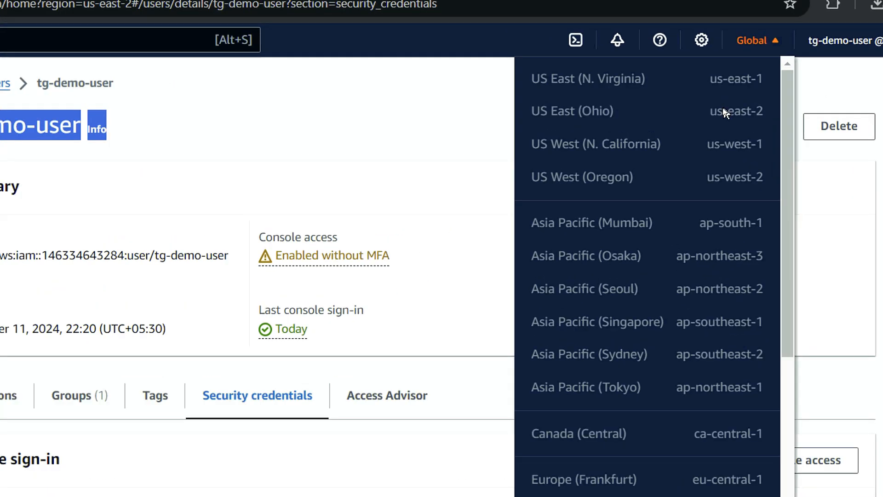
{"action": "left_click_drag", "start_coordinate": [713, 110], "coordinate": [755, 116]}
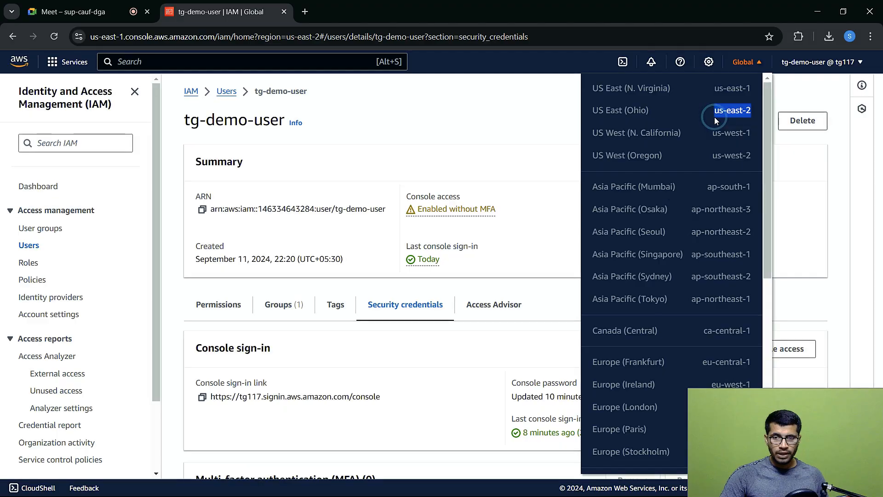
{"action": "key", "text": "alt+Tab"}
{"action": "key", "text": "ctrl+v"}
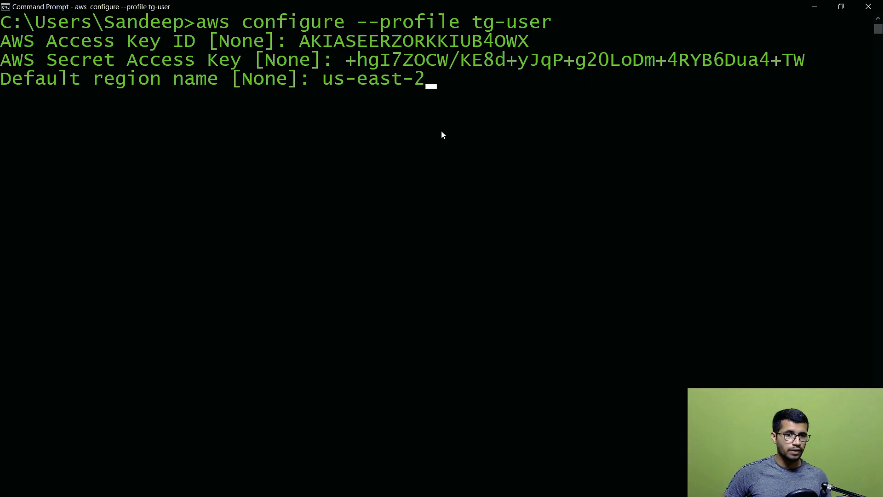
{"action": "key", "text": "Return"}
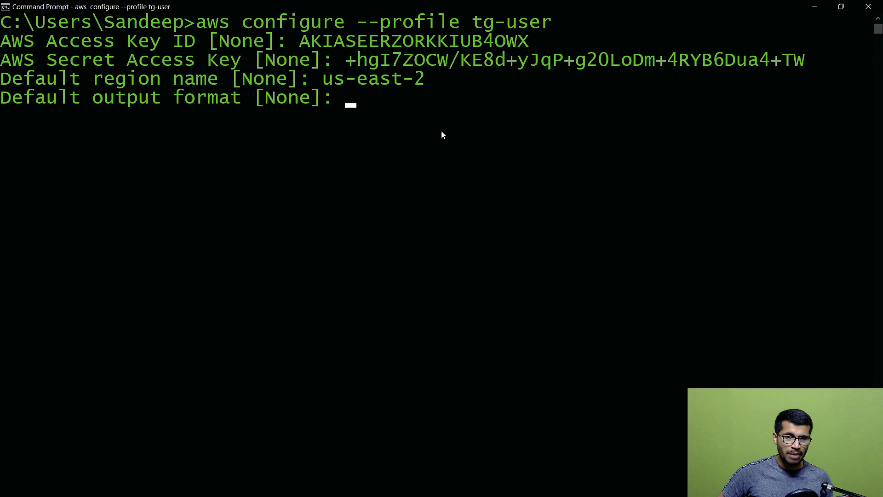
{"action": "key", "text": "Return"}
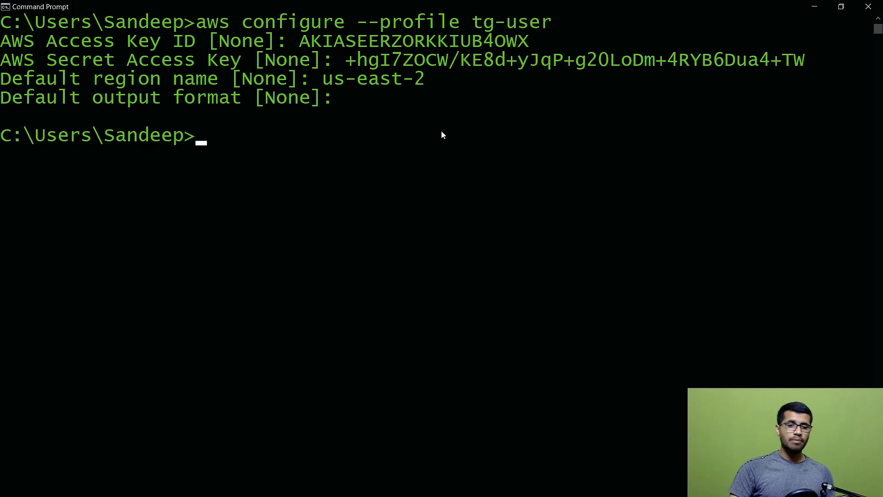
- Open the tg-retail bucket in the S3 console in Chrome and examine its top-level folders
{"action": "key", "text": "alt+Tab"}
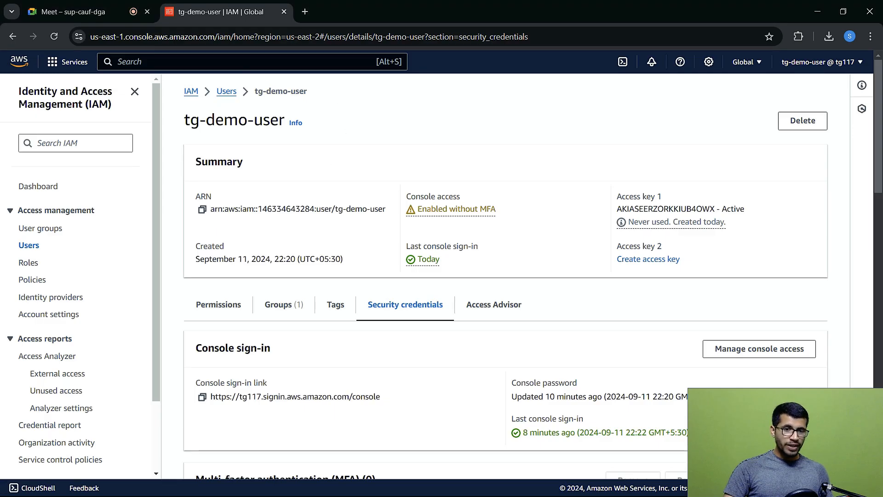
{"action": "left_click", "coordinate": [211, 60]}
{"action": "type", "text": "s3"}
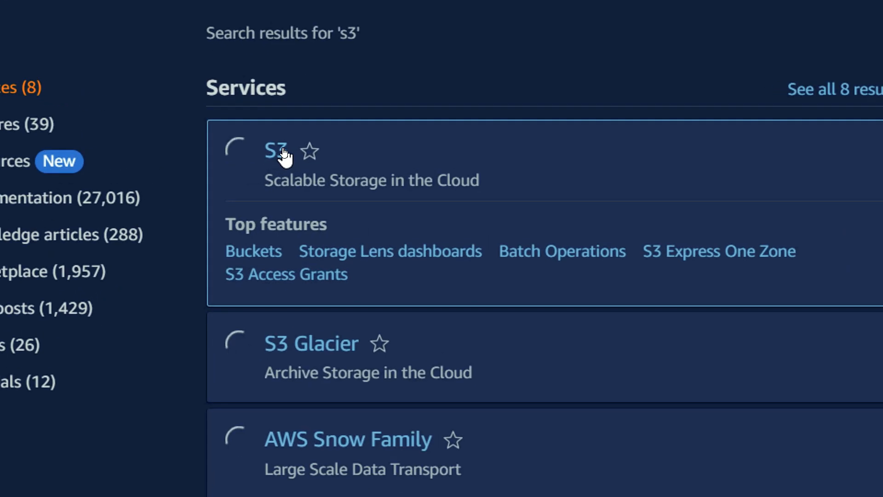
{"action": "left_click", "coordinate": [282, 149]}
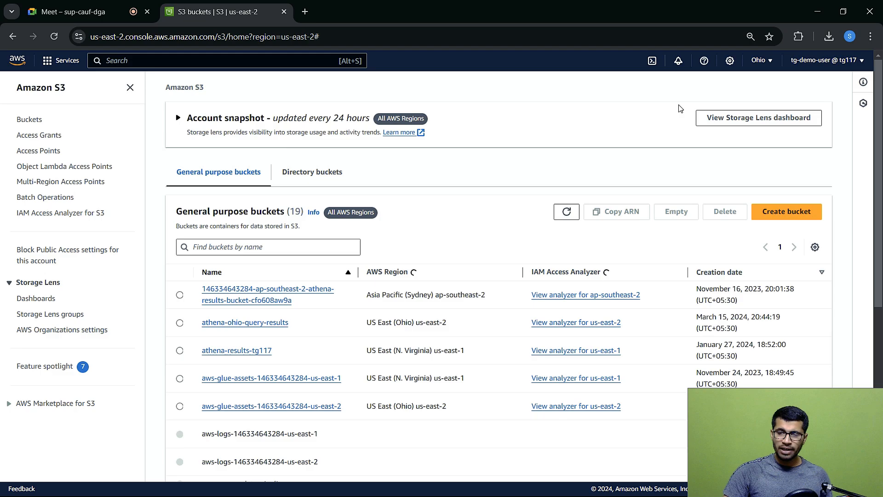
{"action": "scroll", "coordinate": [251, 347], "scroll_direction": "down", "scroll_amount": 7}
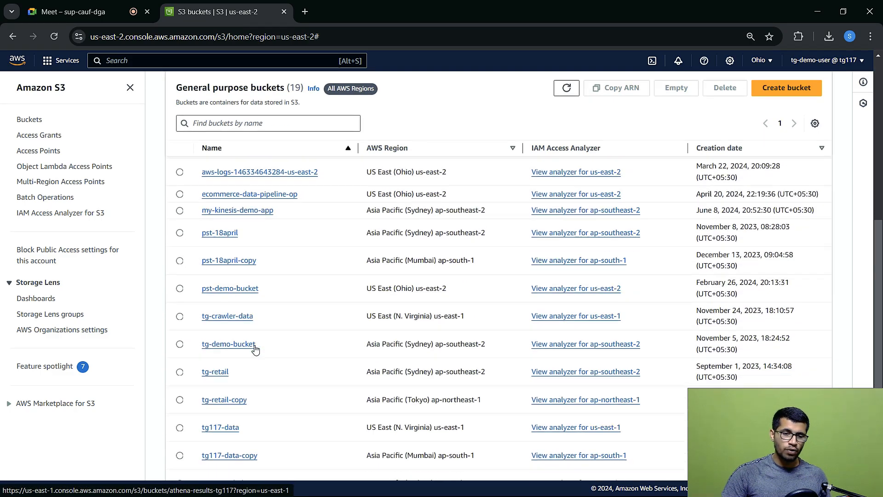
{"action": "scroll", "coordinate": [266, 340], "scroll_direction": "up", "scroll_amount": 7}
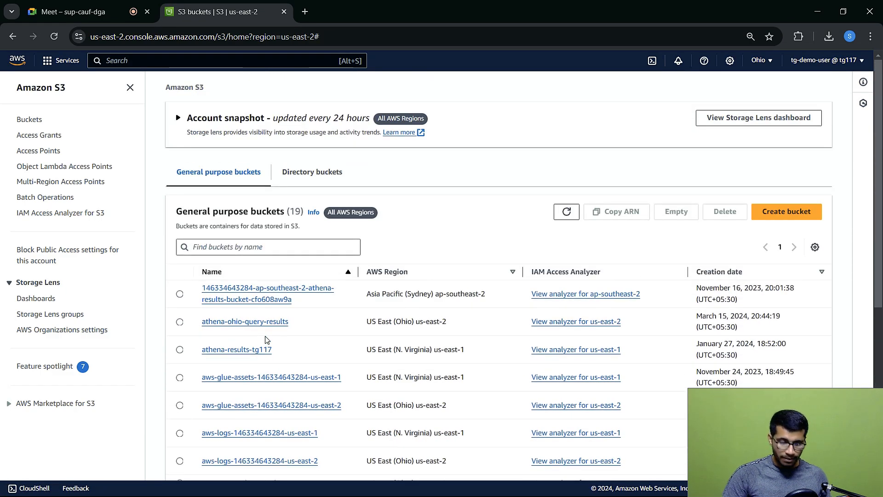
{"action": "scroll", "coordinate": [266, 340], "scroll_direction": "down", "scroll_amount": 6}
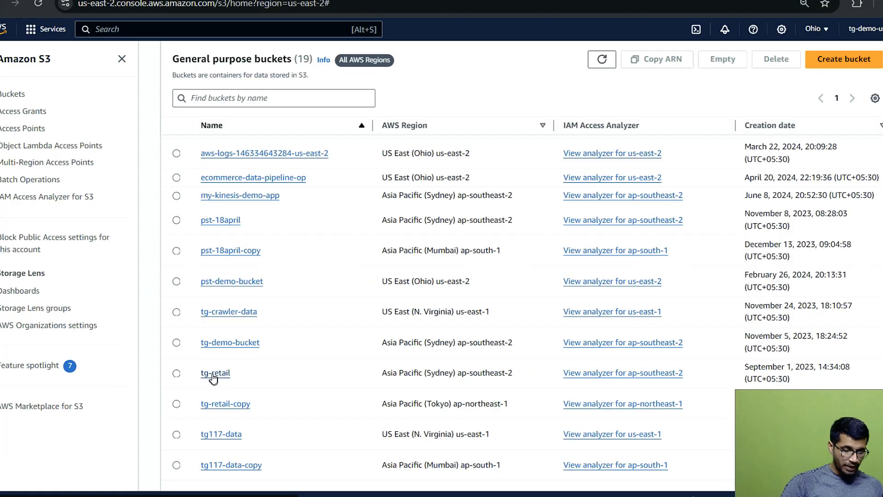
{"action": "left_click", "coordinate": [214, 376]}
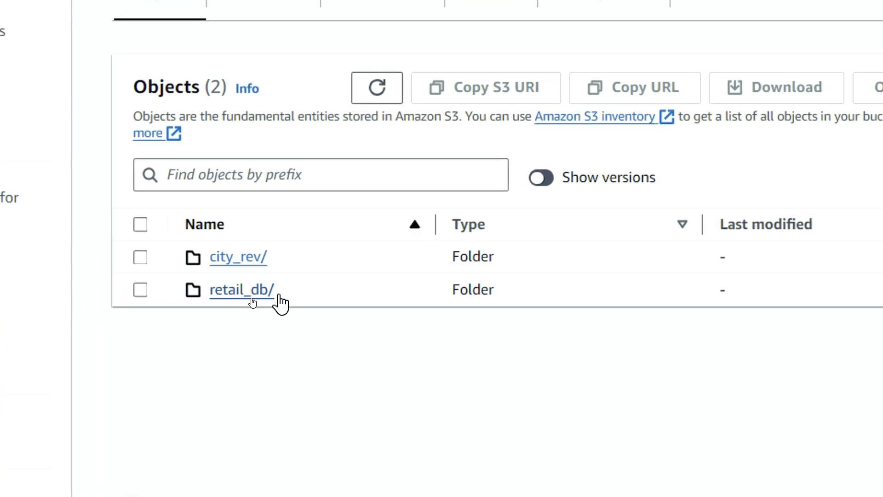
{"action": "left_click_drag", "start_coordinate": [287, 291], "coordinate": [165, 270]}
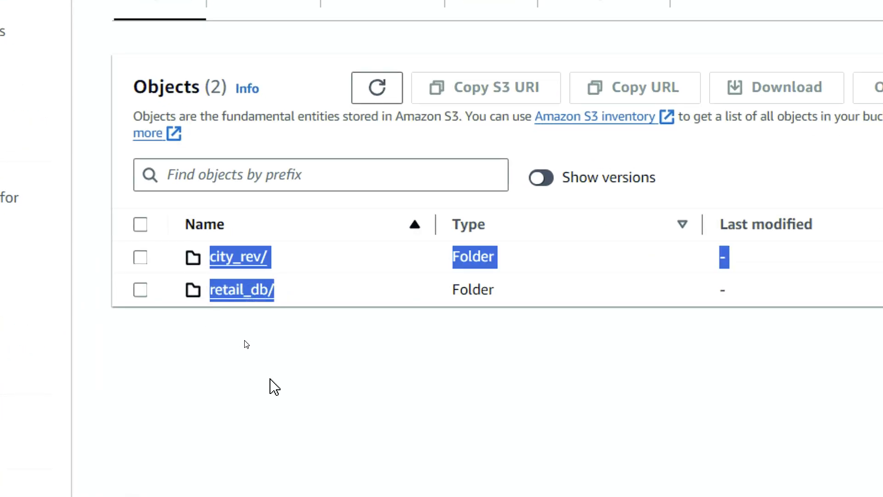
{"action": "left_click", "coordinate": [371, 412]}
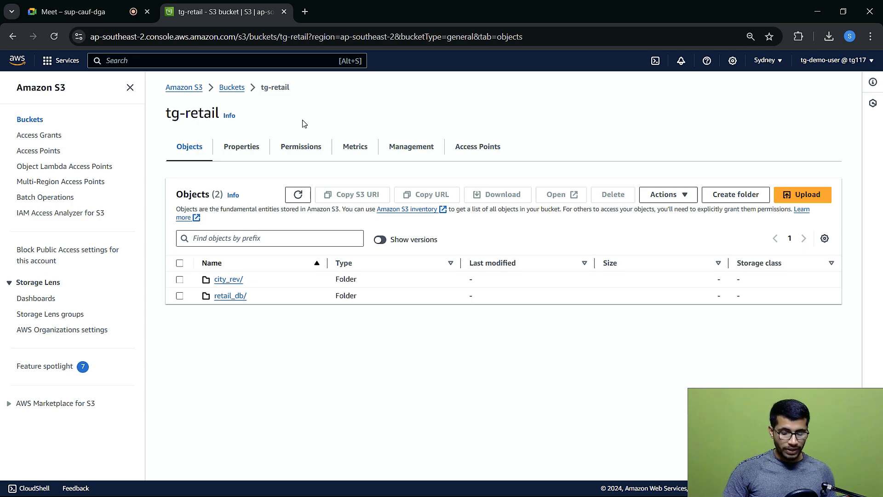
- Run aws s3 ls s3://tg-retail/ --profile tg-user in Command Prompt to list the bucket's contents
{"action": "key", "text": "alt+Tab"}
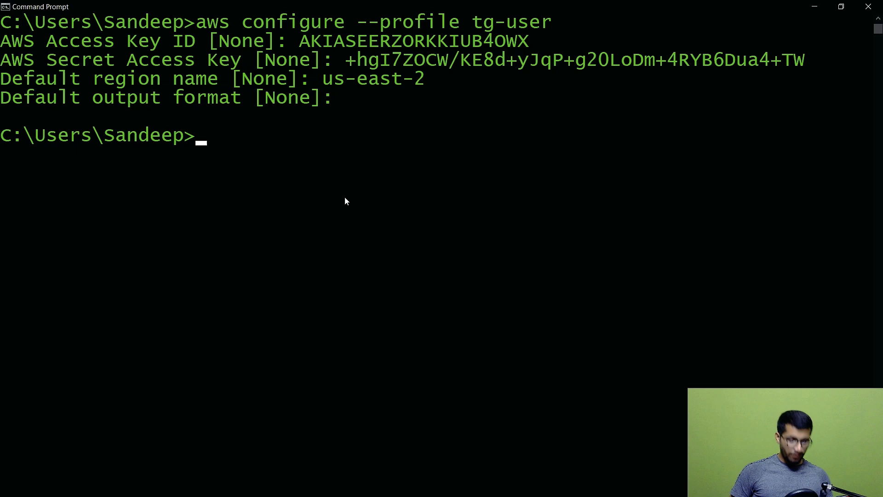
{"action": "type", "text": "aws s3"}
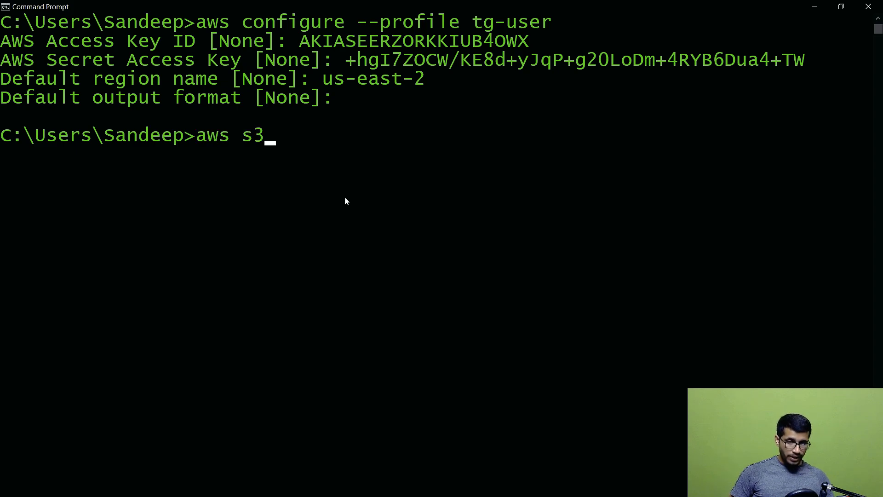
{"action": "type", "text": " ls s3:/"}
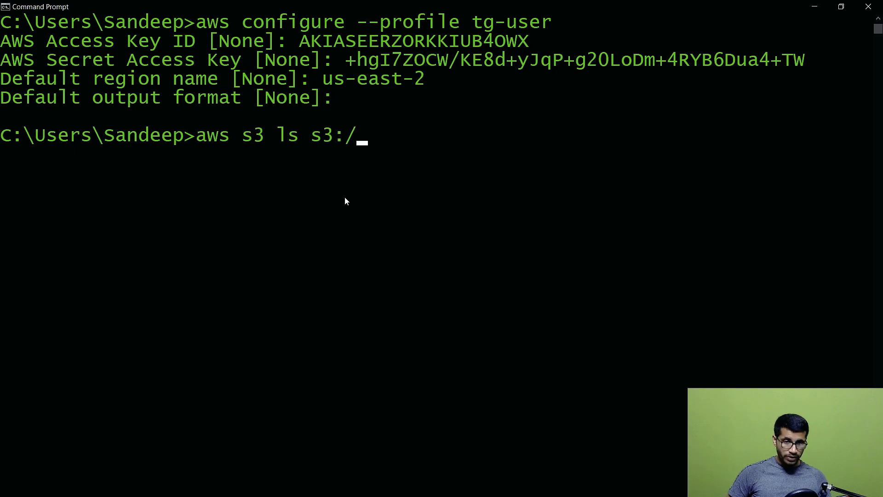
{"action": "type", "text": "/"}
{"action": "key", "text": "alt+Tab"}
{"action": "key", "text": "alt+Tab"}
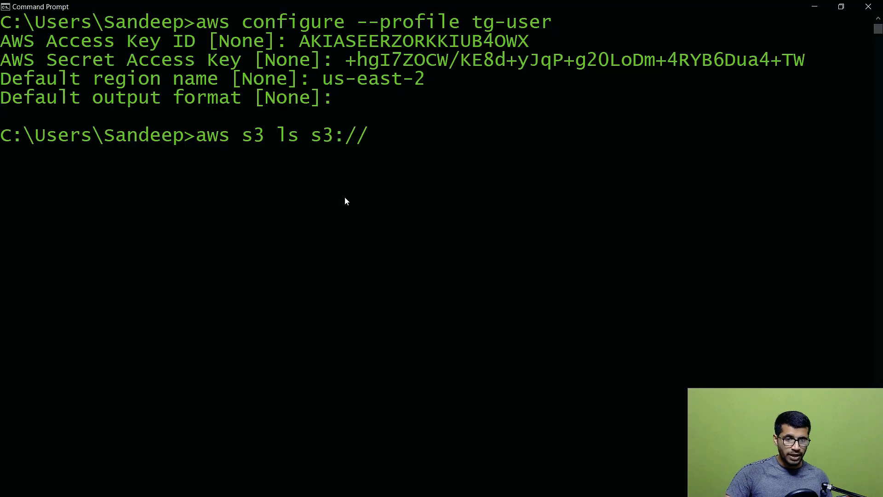
{"action": "type", "text": "tg-retail/"}
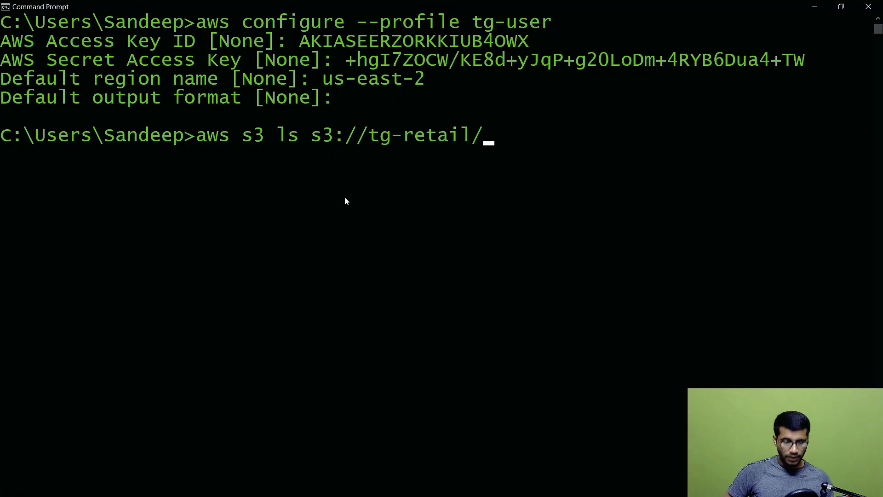
{"action": "type", "text": " --profile "}
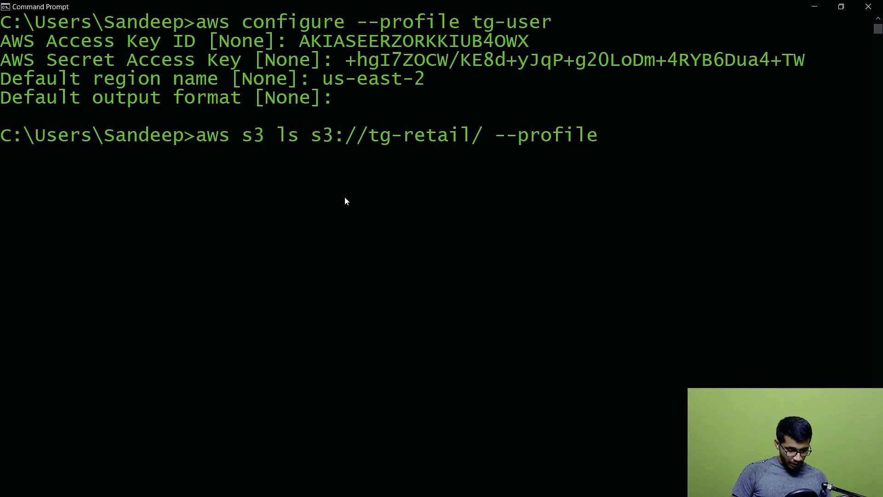
{"action": "type", "text": "tg"}
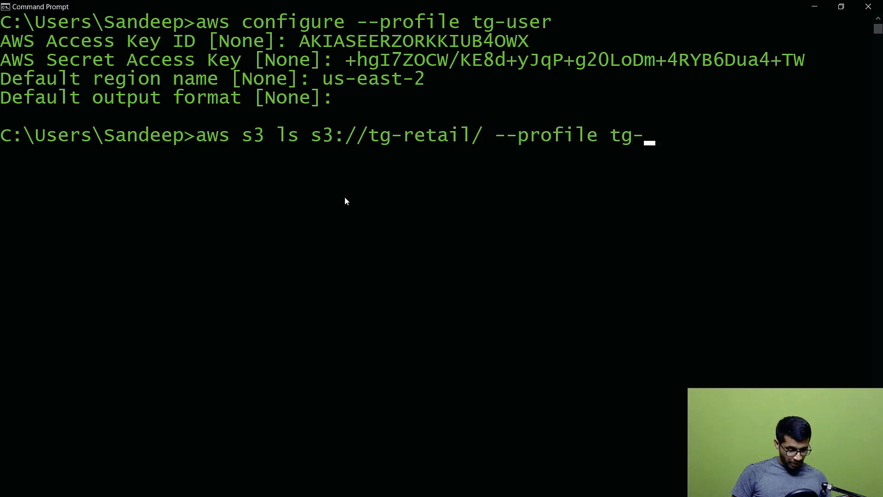
{"action": "type", "text": "-user"}
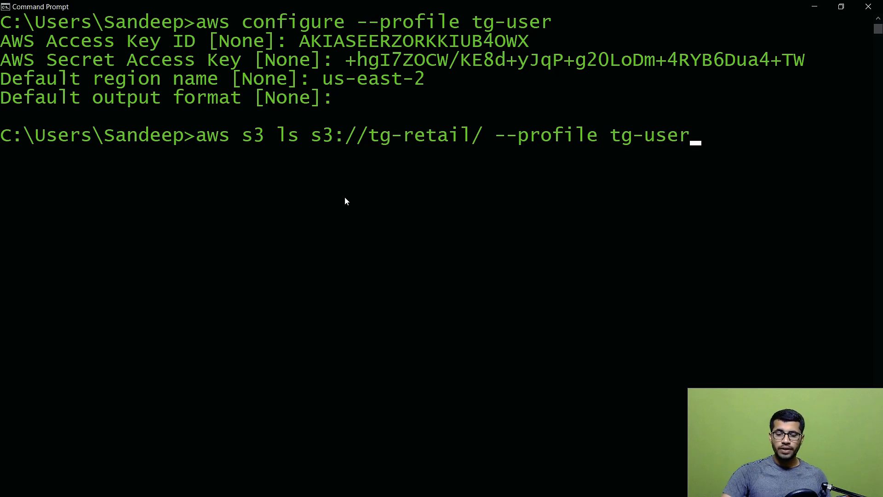
{"action": "left_click_drag", "start_coordinate": [496, 138], "coordinate": [709, 137]}
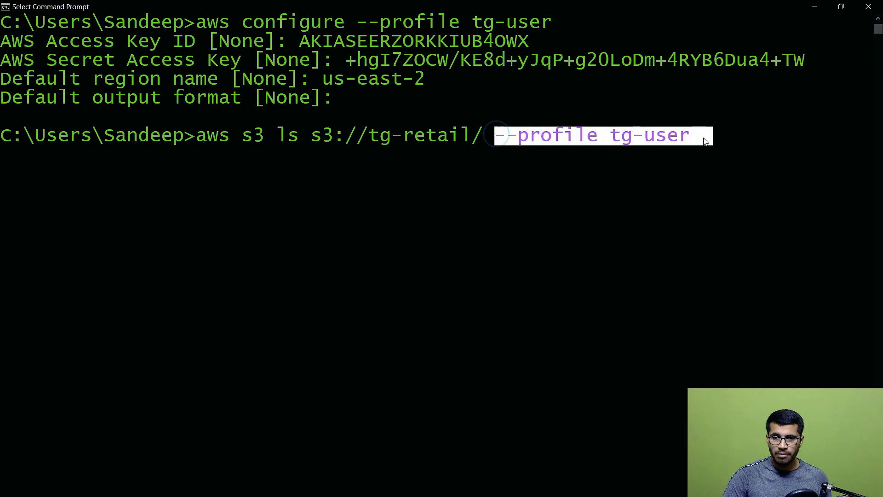
{"action": "left_click", "coordinate": [719, 230]}
{"action": "left_click_drag", "start_coordinate": [195, 136], "coordinate": [495, 136]}
{"action": "left_click", "coordinate": [488, 173]}
{"action": "key", "text": "Escape"}
{"action": "key", "text": "Return"}
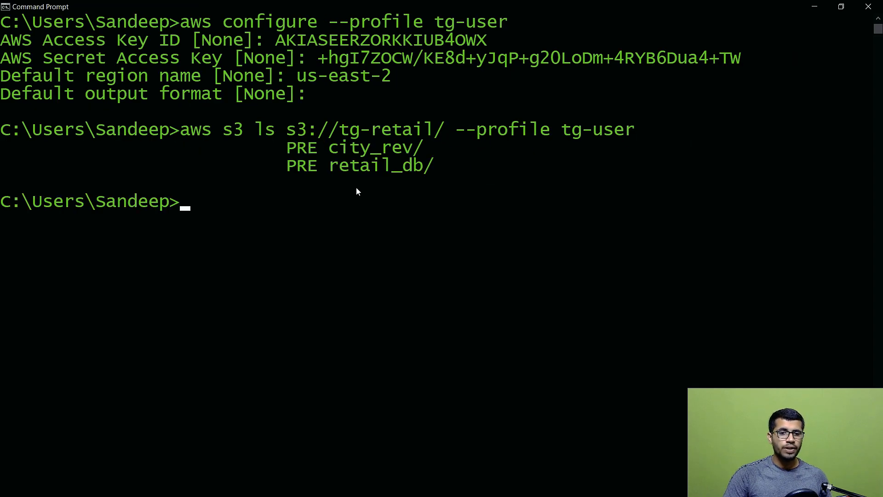
- Compare the folders listed in Command Prompt with those of the tg-retail bucket in Chrome, and return to Command Prompt
{"action": "left_click_drag", "start_coordinate": [282, 146], "coordinate": [424, 151]}
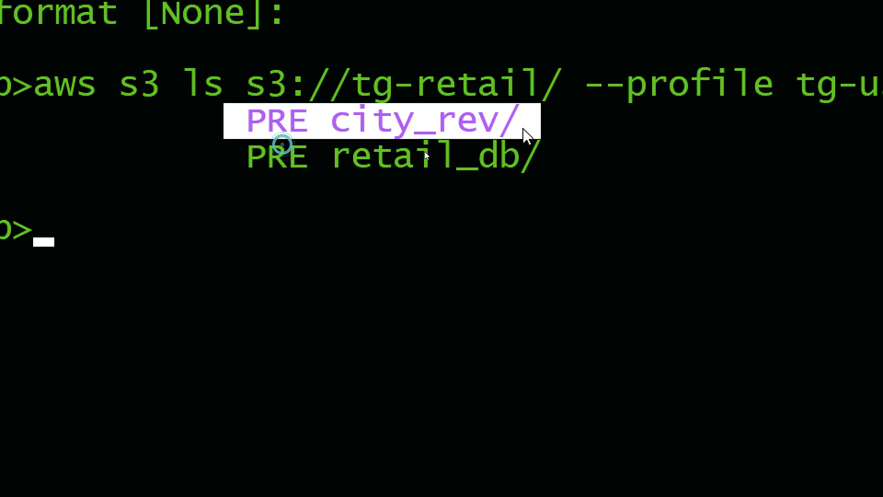
{"action": "left_click_drag", "start_coordinate": [524, 130], "coordinate": [550, 169]}
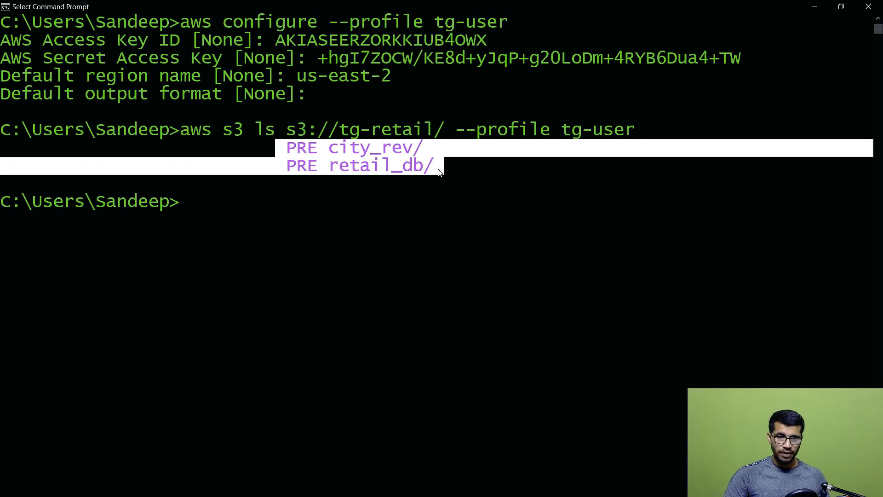
{"action": "key", "text": "alt+Tab"}
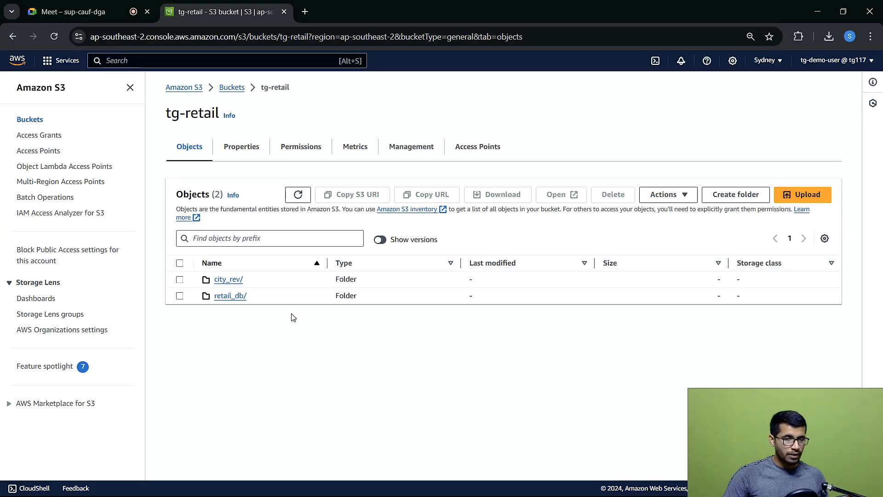
{"action": "key", "text": "alt+Tab"}
{"action": "left_click", "coordinate": [398, 254]}
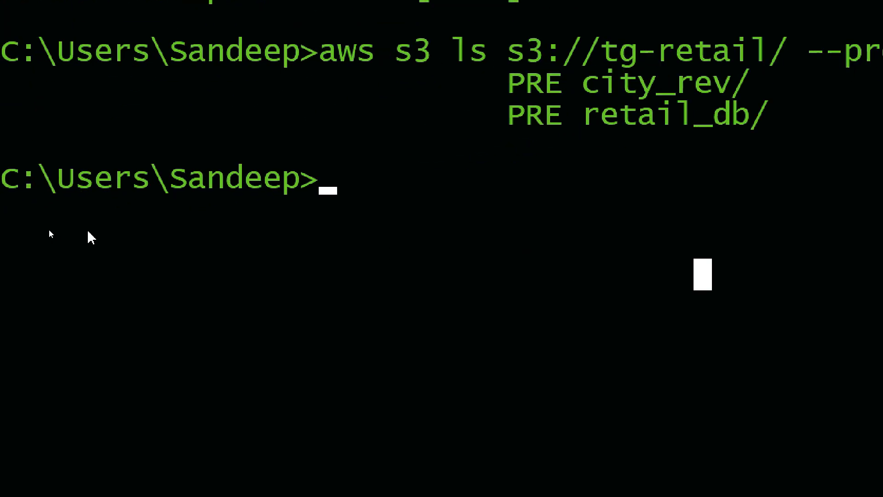
- Examine the --profile tg-user option in the S3 list command and in the aws configure command above it
{"action": "left_click_drag", "start_coordinate": [3, 170], "coordinate": [374, 173]}
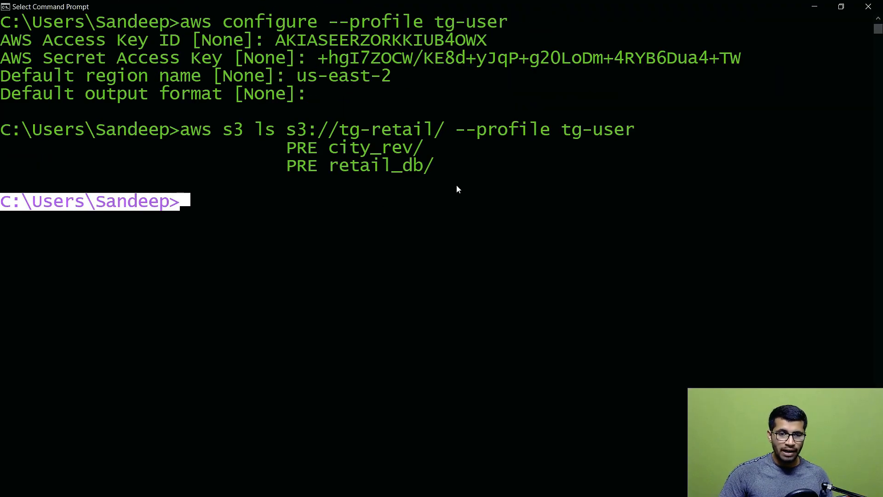
{"action": "left_click_drag", "start_coordinate": [455, 132], "coordinate": [634, 129]}
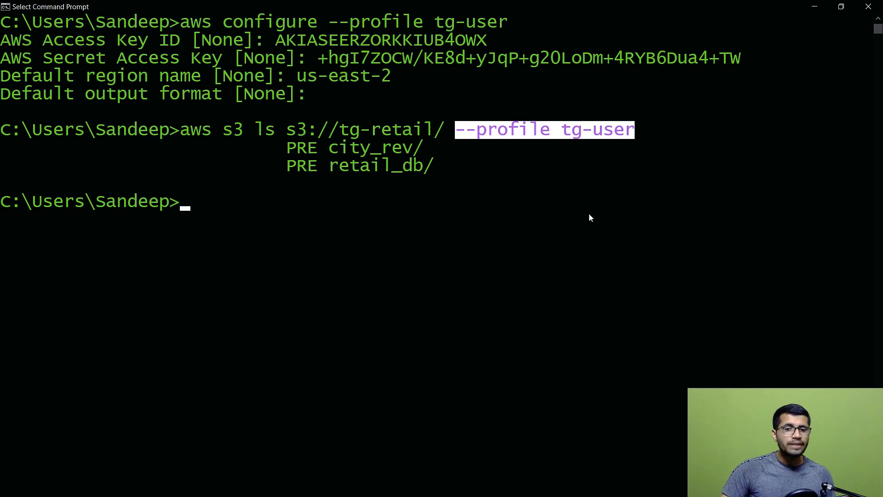
{"action": "left_click", "coordinate": [543, 182]}
{"action": "left_click_drag", "start_coordinate": [454, 131], "coordinate": [639, 137]}
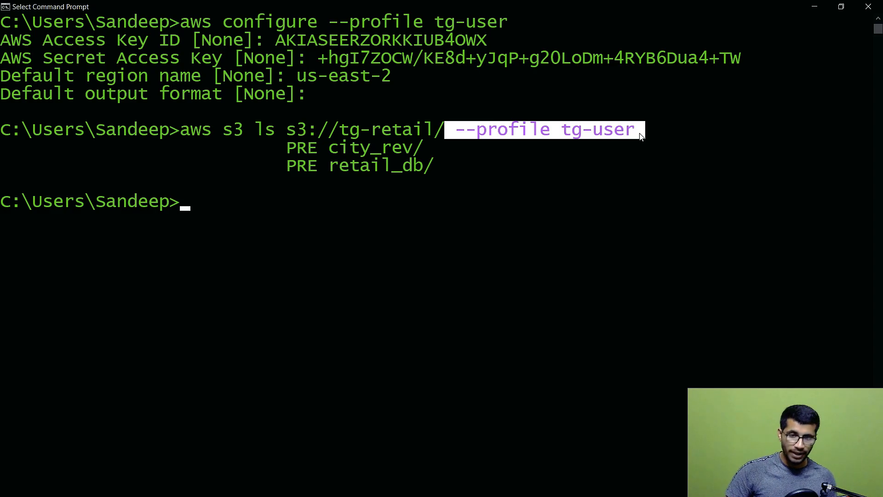
{"action": "left_click", "coordinate": [715, 183]}
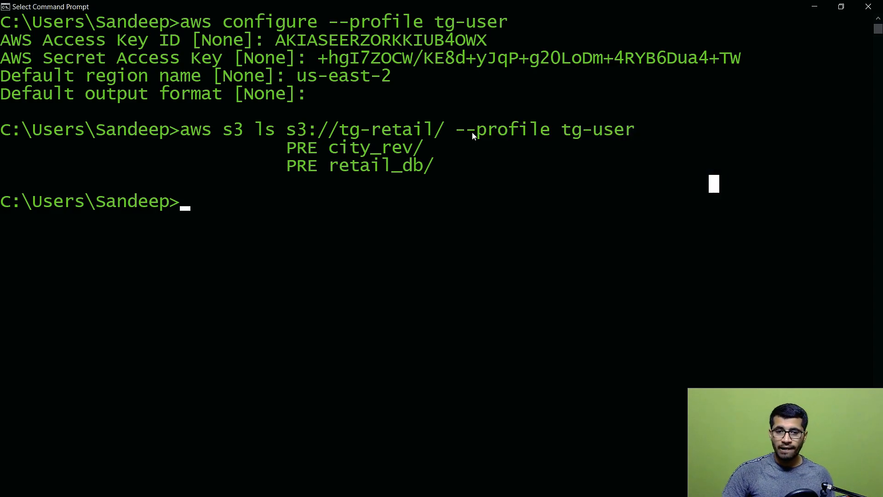
{"action": "left_click_drag", "start_coordinate": [448, 134], "coordinate": [633, 136]}
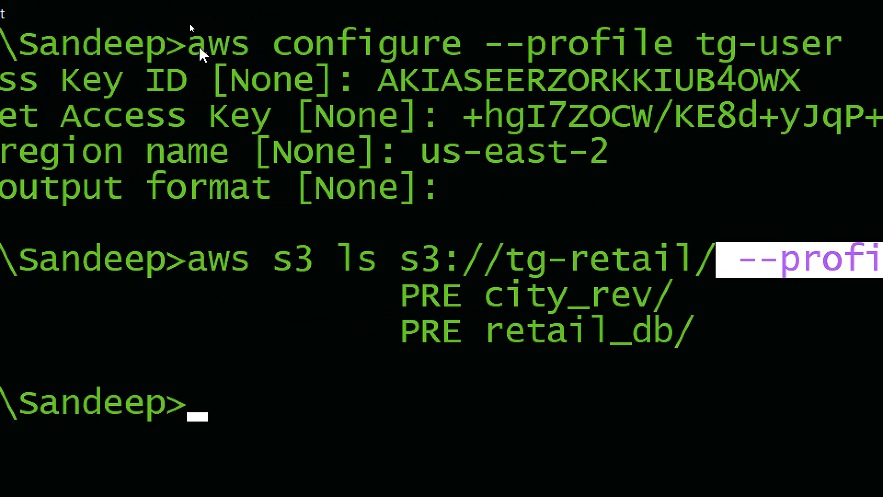
{"action": "left_click_drag", "start_coordinate": [192, 44], "coordinate": [842, 44]}
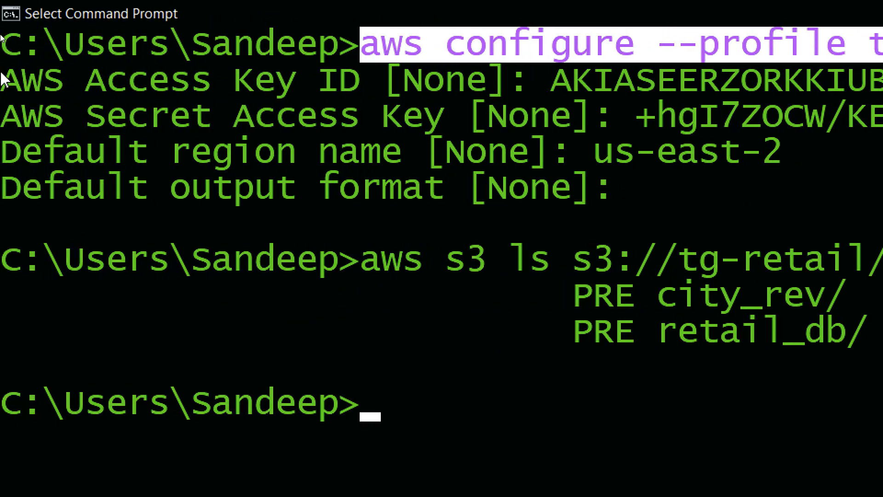
{"action": "left_click_drag", "start_coordinate": [4, 42], "coordinate": [882, 43]}
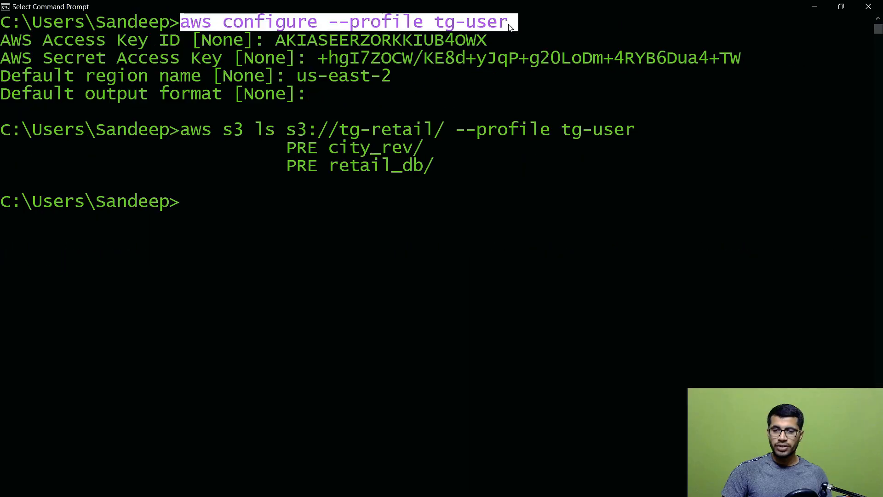
- In File Explorer, open the .aws folder inside the personal home folder under C:\Users
{"action": "key", "text": "super"}
{"action": "left_click", "coordinate": [302, 486]}
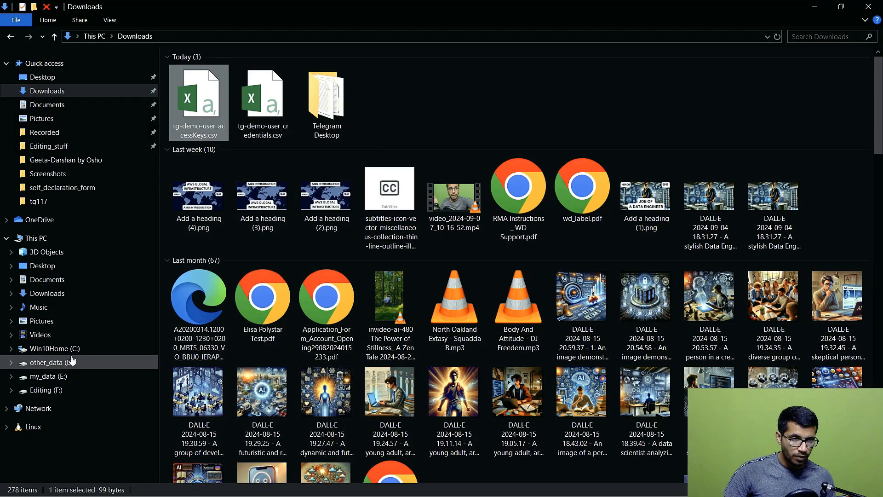
{"action": "left_click", "coordinate": [62, 348]}
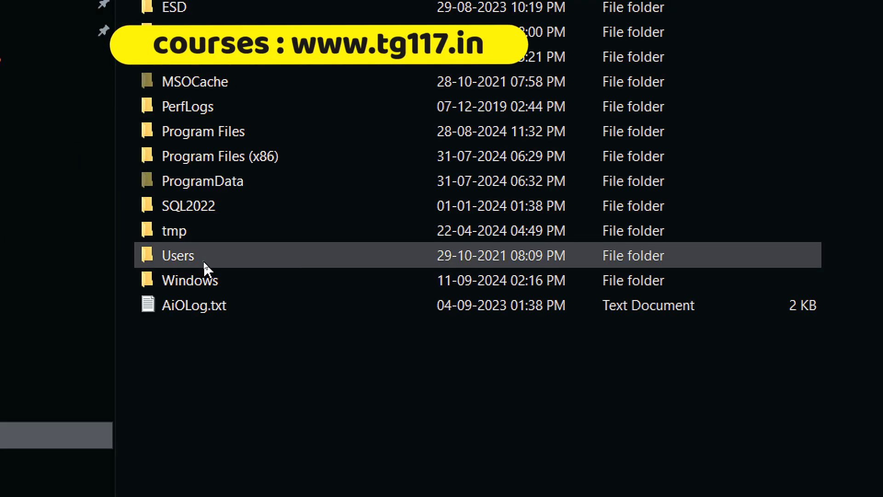
{"action": "double_click", "coordinate": [204, 260]}
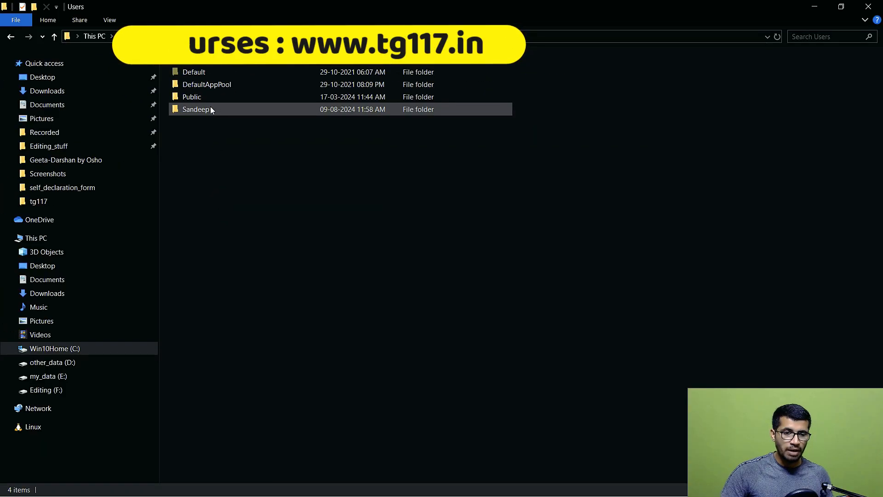
{"action": "double_click", "coordinate": [209, 108]}
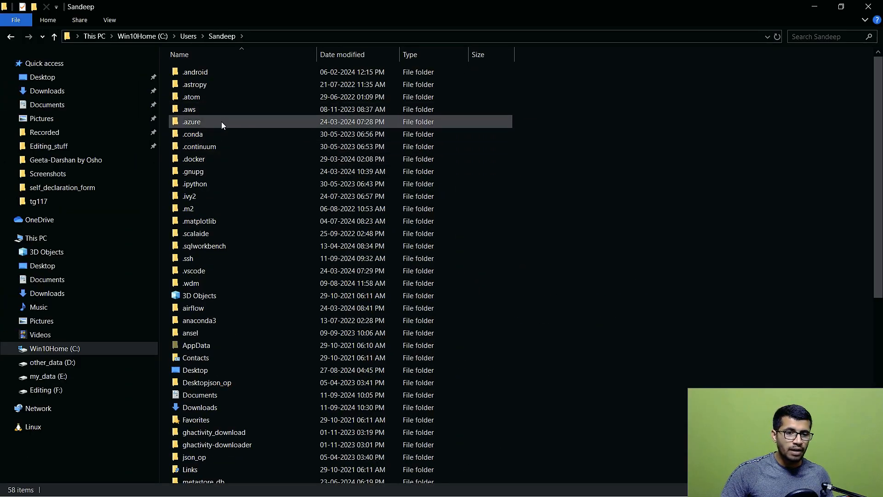
{"action": "double_click", "coordinate": [209, 111]}
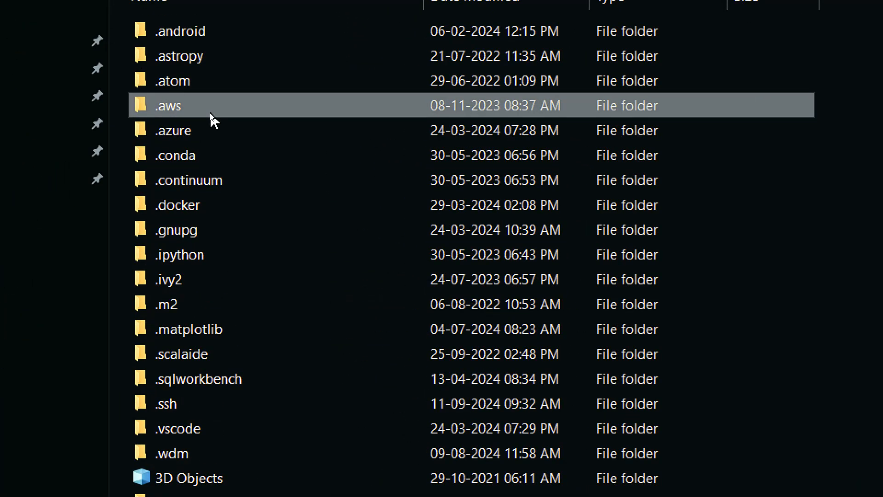
{"action": "mouse_move", "coordinate": [204, 112]}
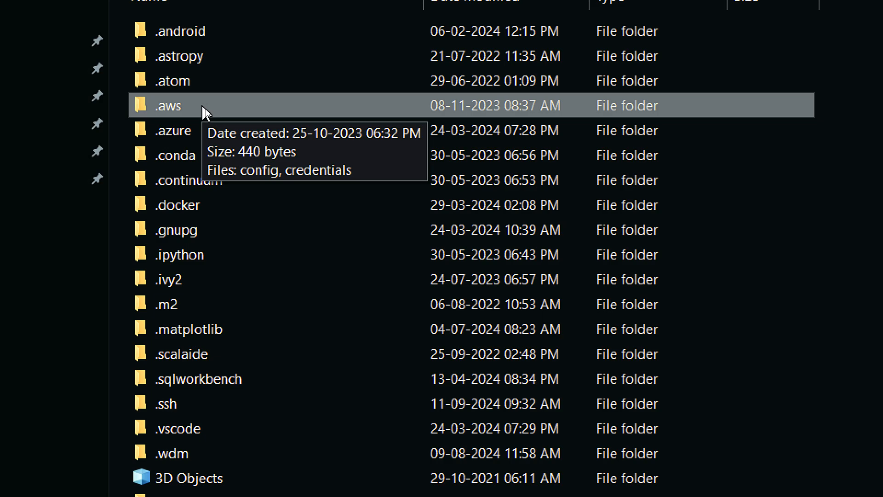
{"action": "double_click", "coordinate": [203, 112]}
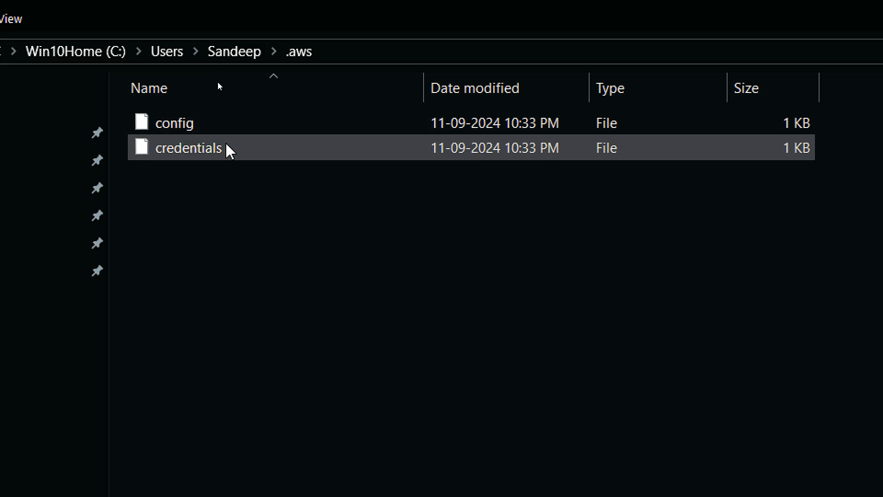
- Open the credentials file in Notepad and examine the access key entries stored under the [tg-user] profile
{"action": "left_click", "coordinate": [226, 145]}
{"action": "right_click", "coordinate": [227, 145]}
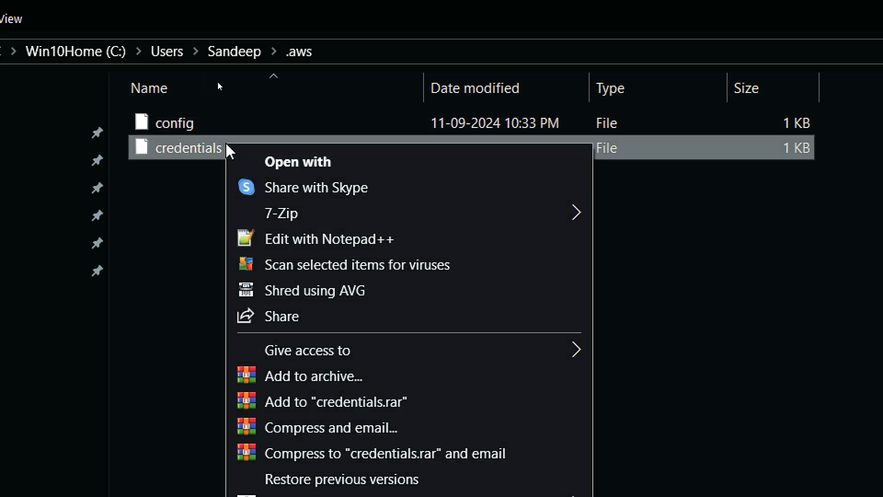
{"action": "left_click", "coordinate": [408, 162]}
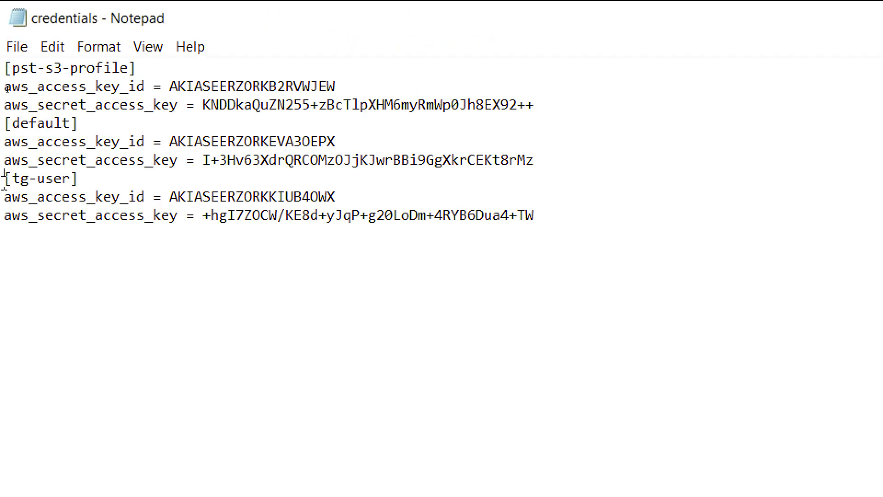
{"action": "left_click_drag", "start_coordinate": [4, 179], "coordinate": [624, 229]}
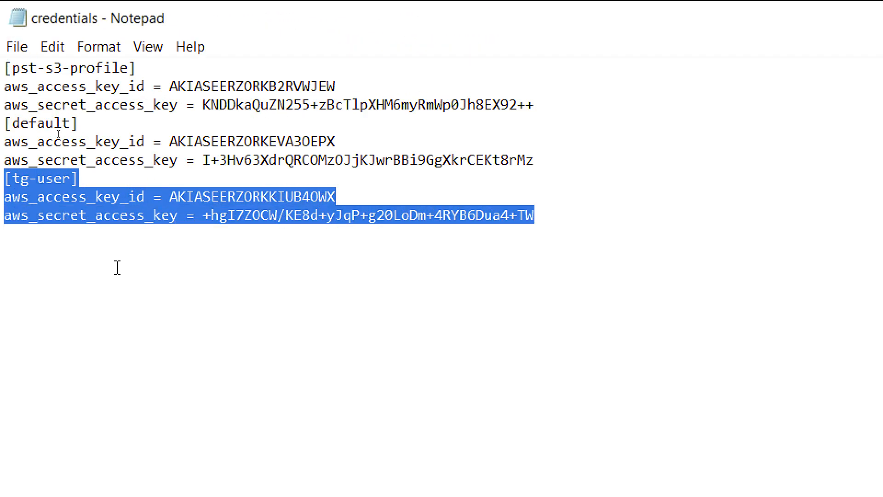
{"action": "left_click", "coordinate": [2, 196]}
{"action": "mouse_move", "coordinate": [4, 178]}
{"action": "left_mouse_down"}
{"action": "mouse_move", "coordinate": [570, 219]}
{"action": "mouse_move", "coordinate": [2, 186]}
{"action": "left_mouse_up"}
{"action": "left_click", "coordinate": [616, 252]}
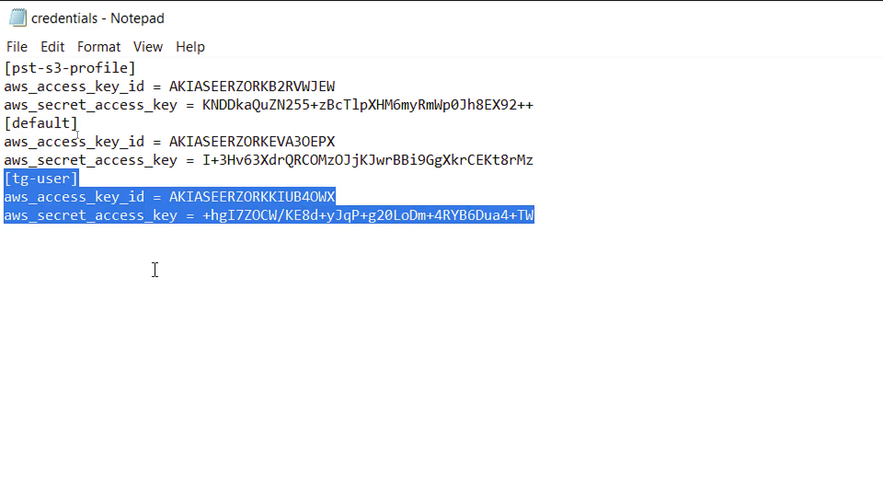
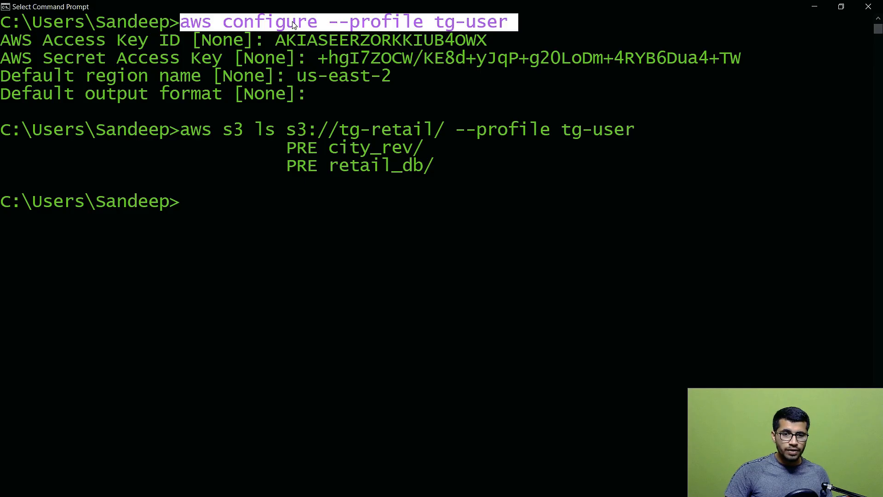
- Return to Command Prompt and review the aws s3 ls command together with its --profile tg-user option
{"action": "left_click", "coordinate": [290, 75]}
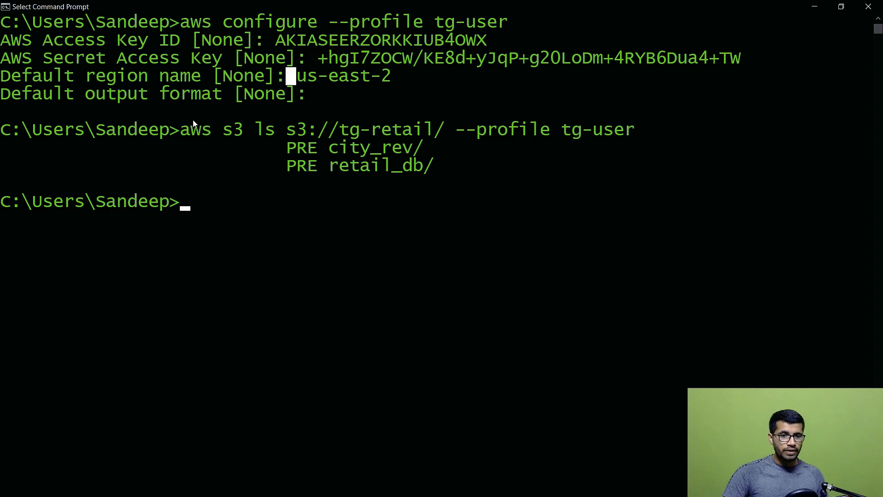
{"action": "left_click_drag", "start_coordinate": [185, 125], "coordinate": [302, 123]}
{"action": "left_click", "coordinate": [598, 166]}
{"action": "left_click", "coordinate": [630, 130]}
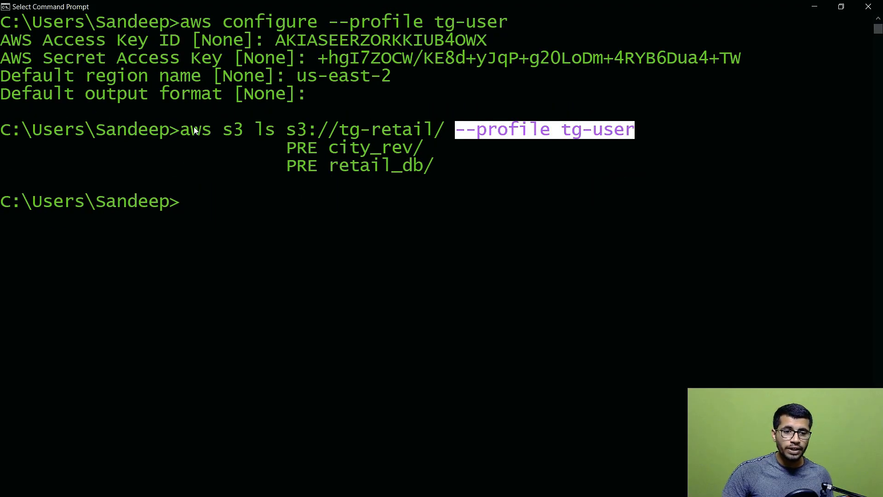
- Return to the credentials file in Notepad and compare the entries under [pst-s3-profile], [default] and [tg-user]
{"action": "key", "text": "alt+Tab"}
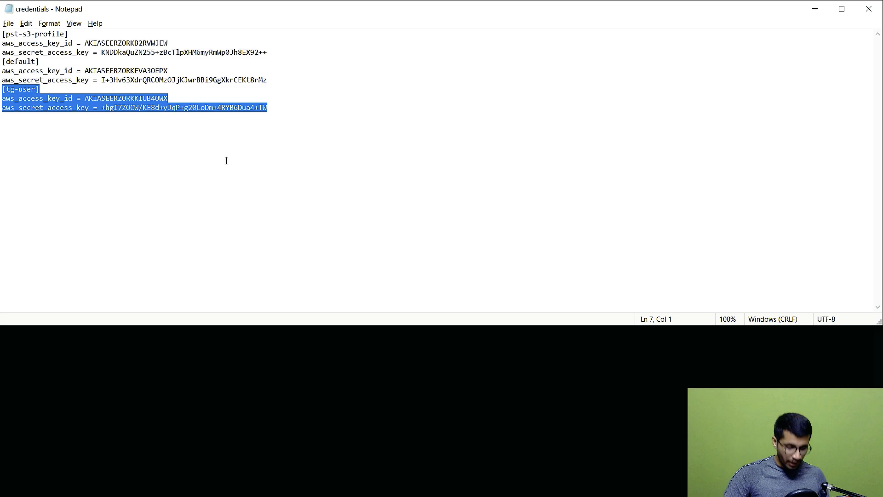
{"action": "scroll", "coordinate": [227, 161], "scroll_direction": "up", "scroll_amount": 6}
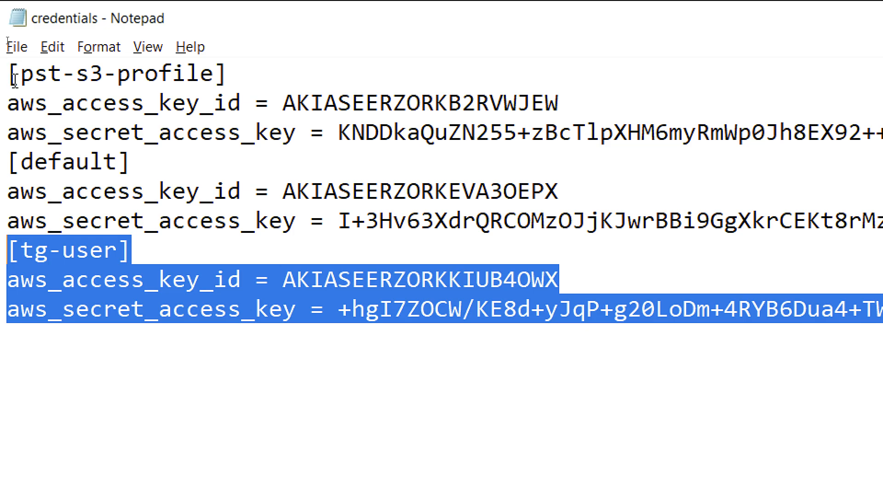
{"action": "left_click_drag", "start_coordinate": [14, 79], "coordinate": [285, 81]}
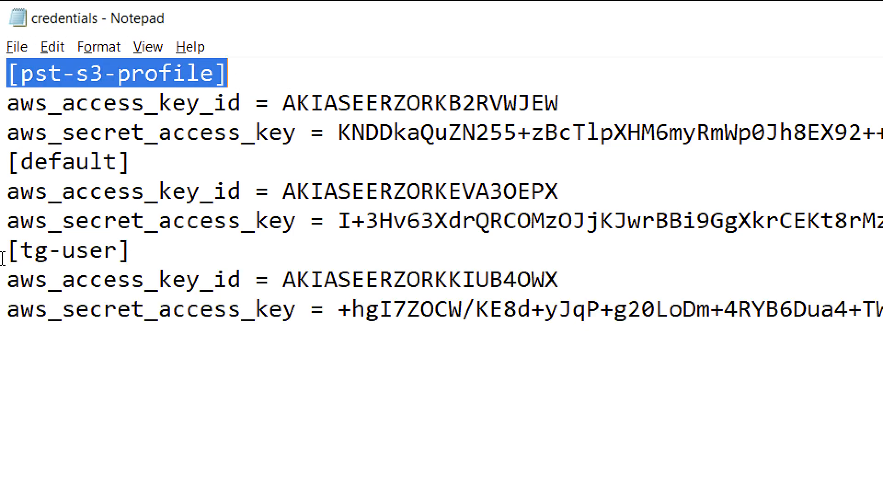
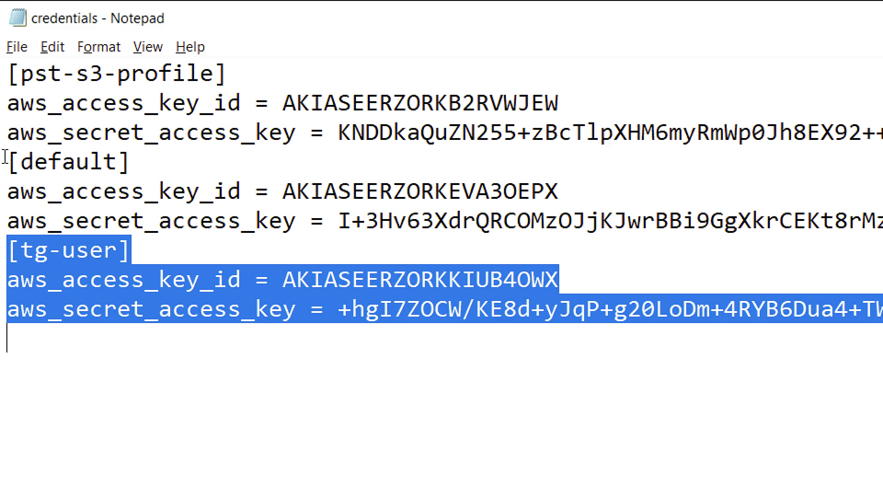
{"action": "left_click_drag", "start_coordinate": [5, 157], "coordinate": [882, 232]}
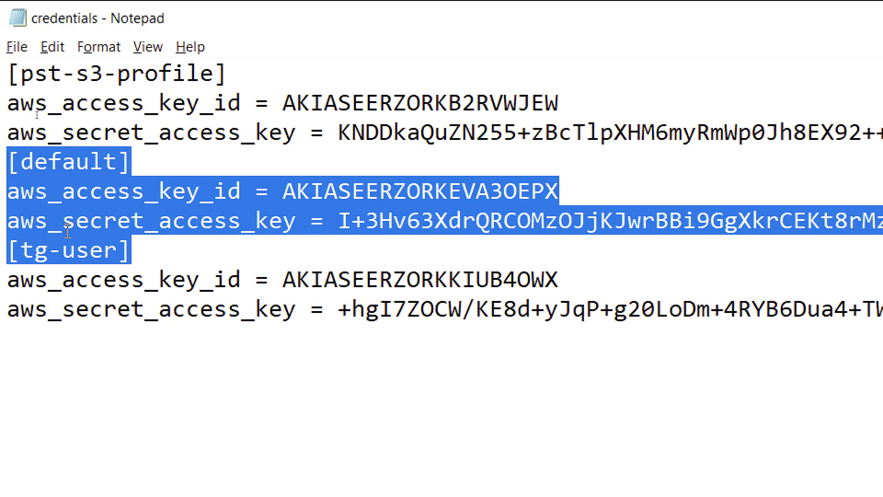
{"action": "left_click", "coordinate": [201, 249]}
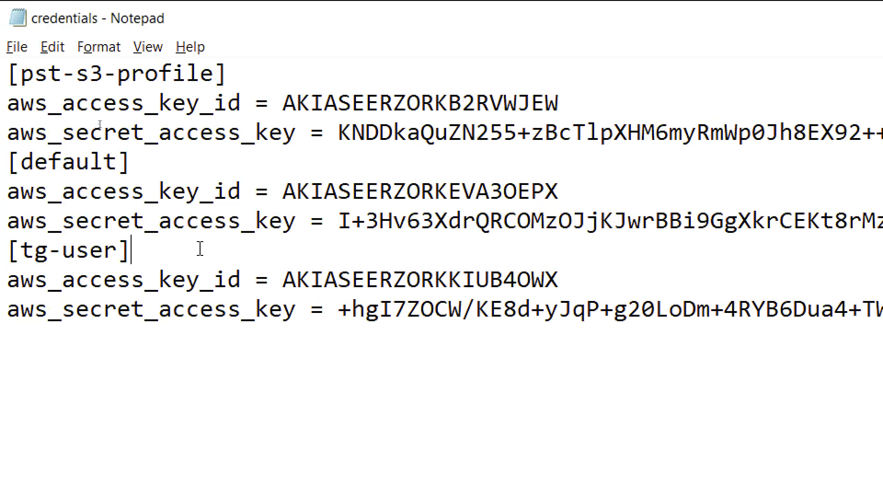
{"action": "left_click_drag", "start_coordinate": [3, 159], "coordinate": [882, 224]}
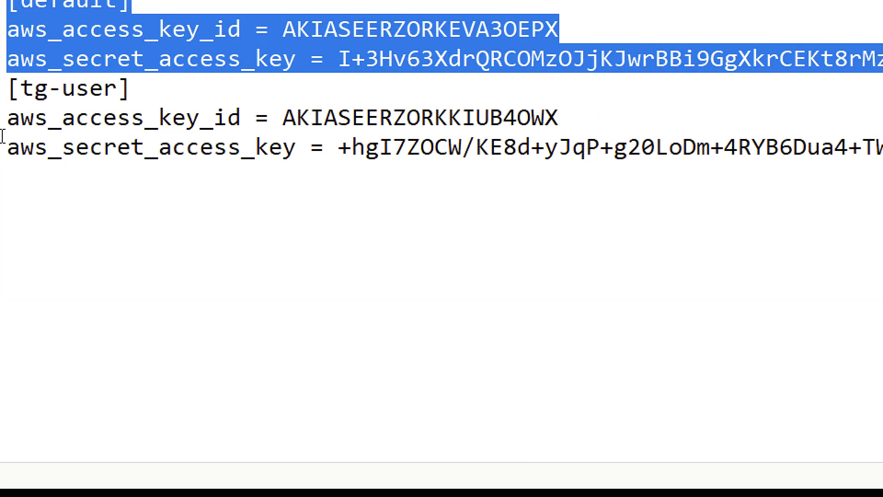
{"action": "left_click_drag", "start_coordinate": [4, 108], "coordinate": [775, 152]}
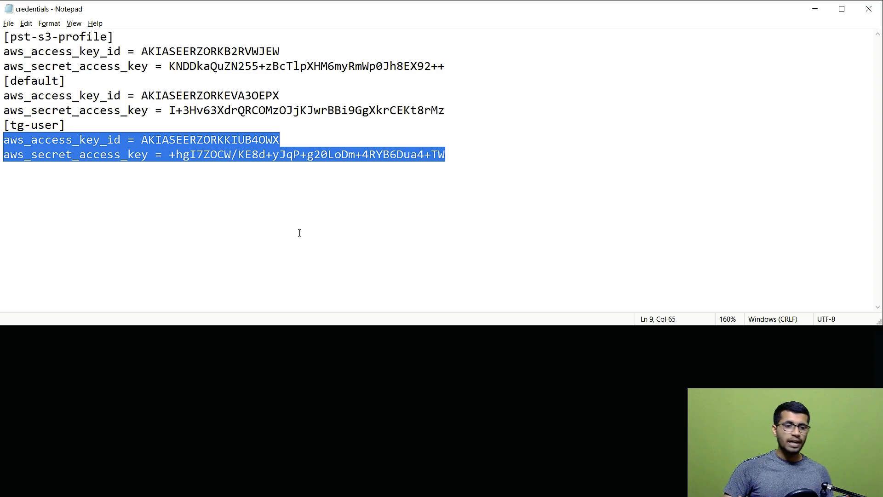
- Switch to the AWS console in the browser, search the services for "iam" and open the IAM dashboard
{"action": "key", "text": "alt+Tab"}
{"action": "key", "text": "alt+Tab"}
{"action": "key", "text": "alt+Tab"}
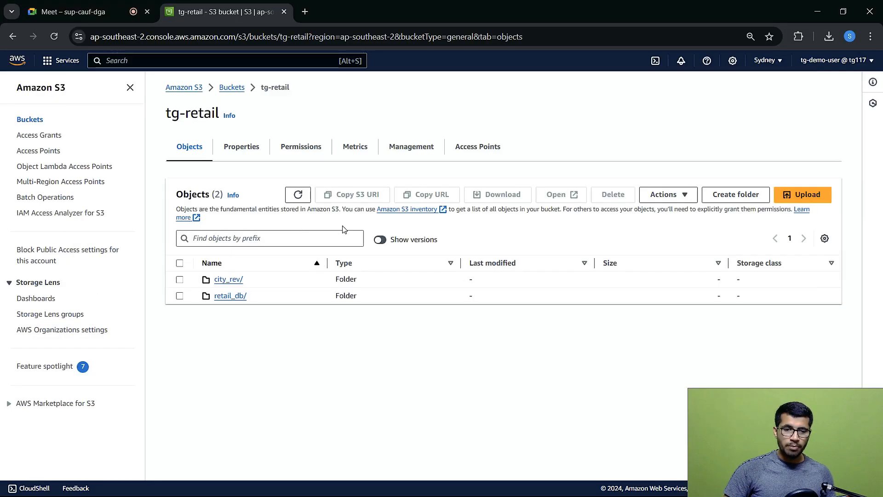
{"action": "left_click", "coordinate": [208, 62]}
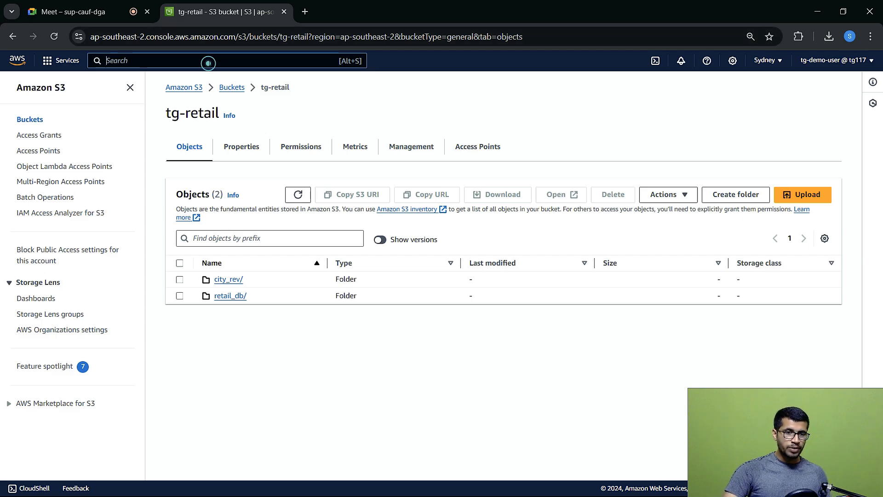
{"action": "type", "text": "iam"}
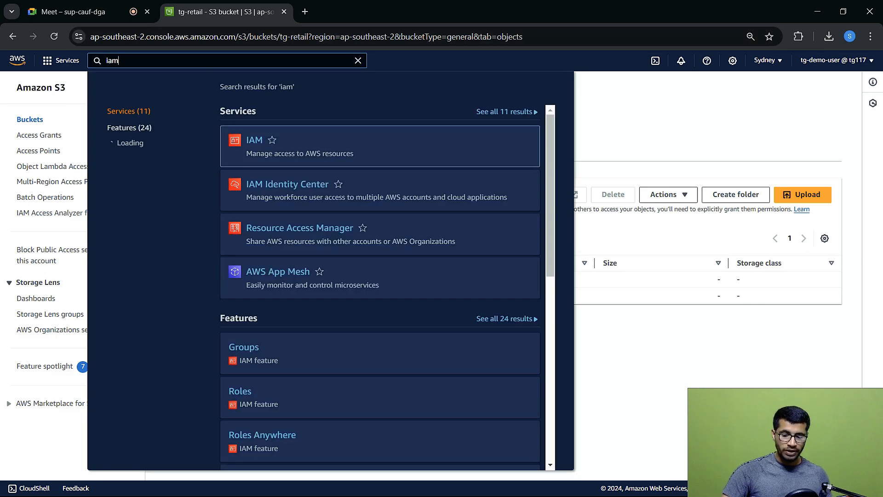
{"action": "left_click", "coordinate": [256, 136]}
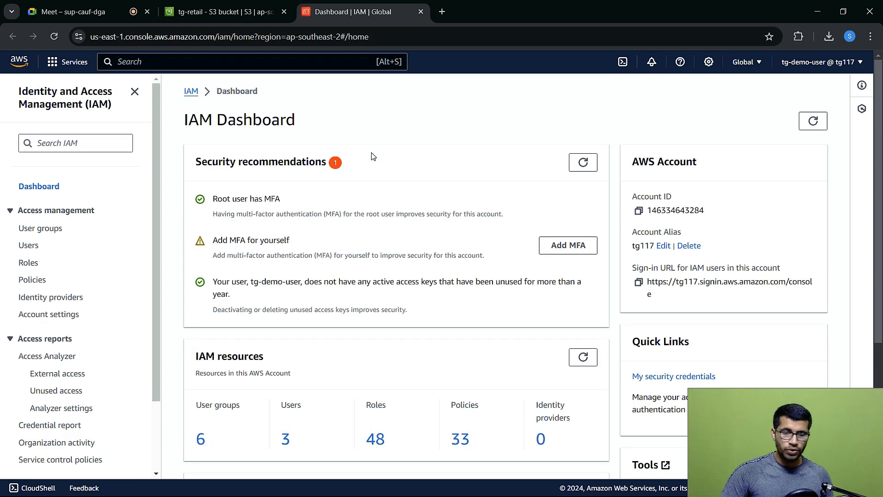
- Open the IAM users list, select tg-demo-user and go to the Access keys section of its security credentials
{"action": "scroll", "coordinate": [357, 248], "scroll_direction": "down", "scroll_amount": 5}
{"action": "left_click", "coordinate": [286, 272]}
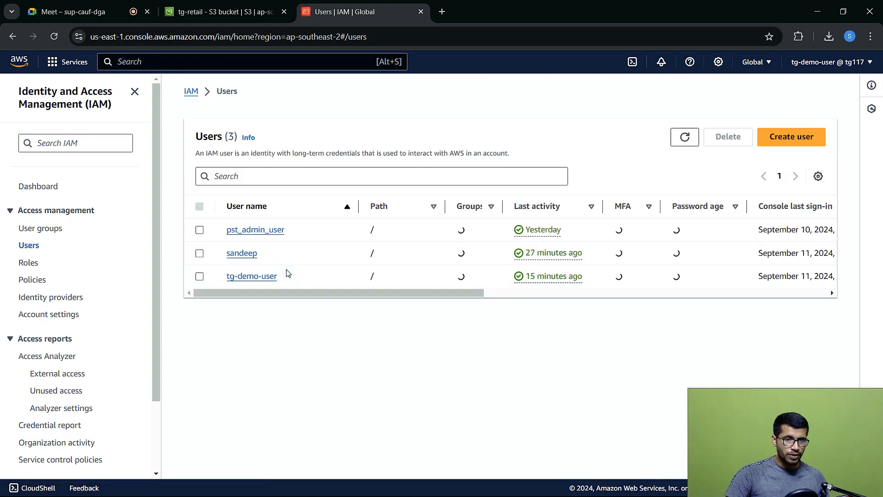
{"action": "left_click", "coordinate": [264, 277]}
{"action": "scroll", "coordinate": [358, 253], "scroll_direction": "down", "scroll_amount": 1}
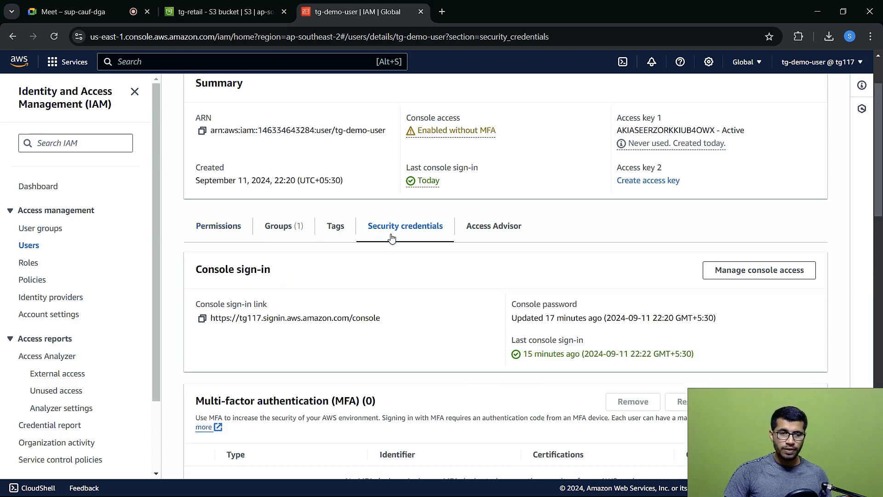
{"action": "scroll", "coordinate": [390, 235], "scroll_direction": "up", "scroll_amount": 1}
{"action": "scroll", "coordinate": [463, 284], "scroll_direction": "down", "scroll_amount": 10}
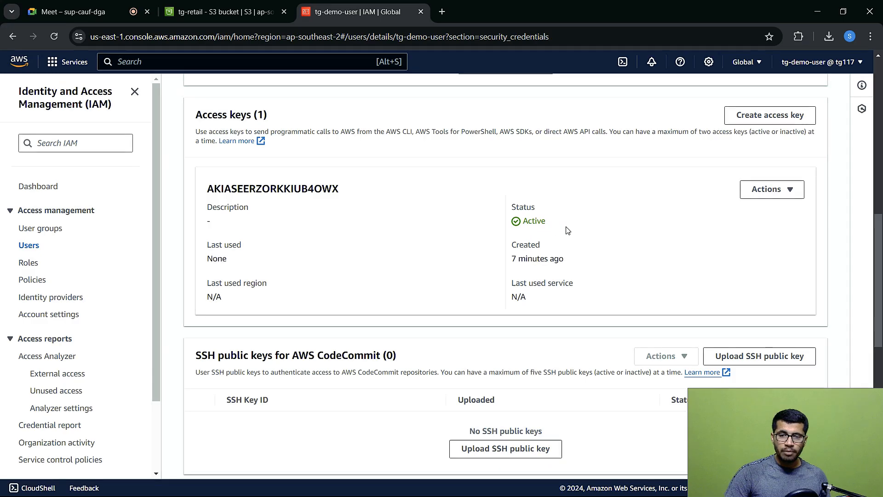
- Deactivate the active access key of tg-demo-user and confirm the deactivation
{"action": "left_click", "coordinate": [767, 193]}
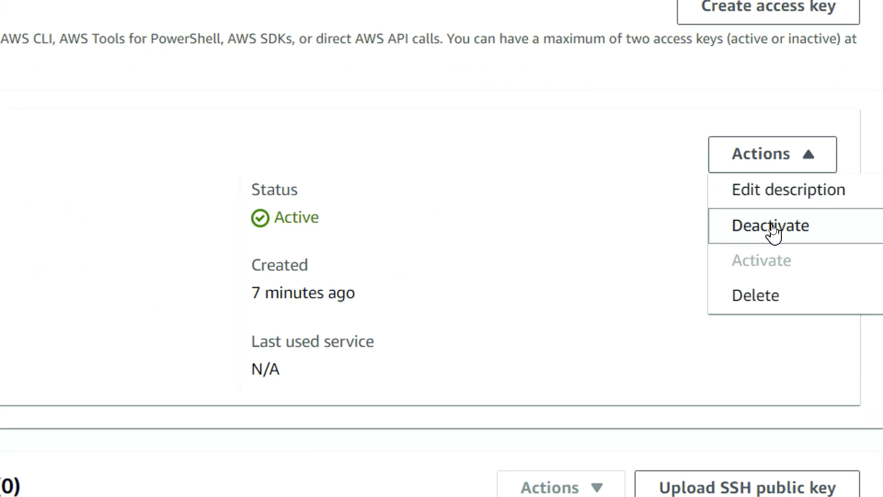
{"action": "left_click", "coordinate": [772, 227]}
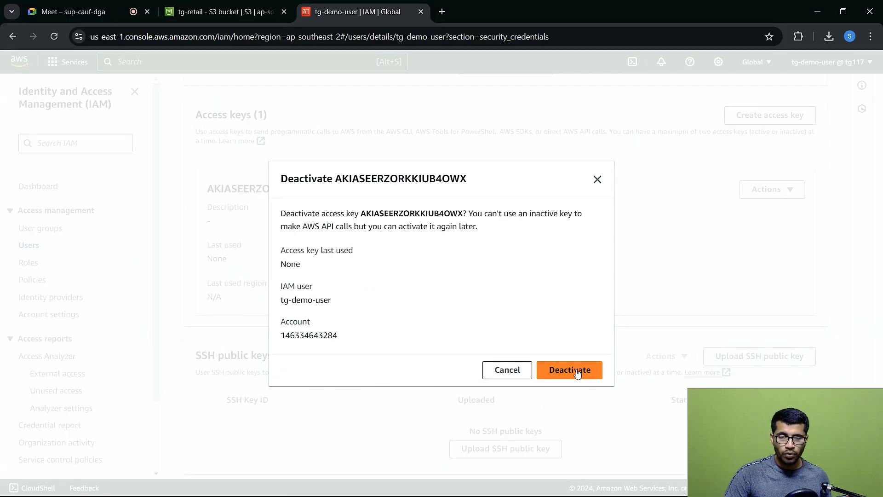
{"action": "left_click", "coordinate": [578, 373]}
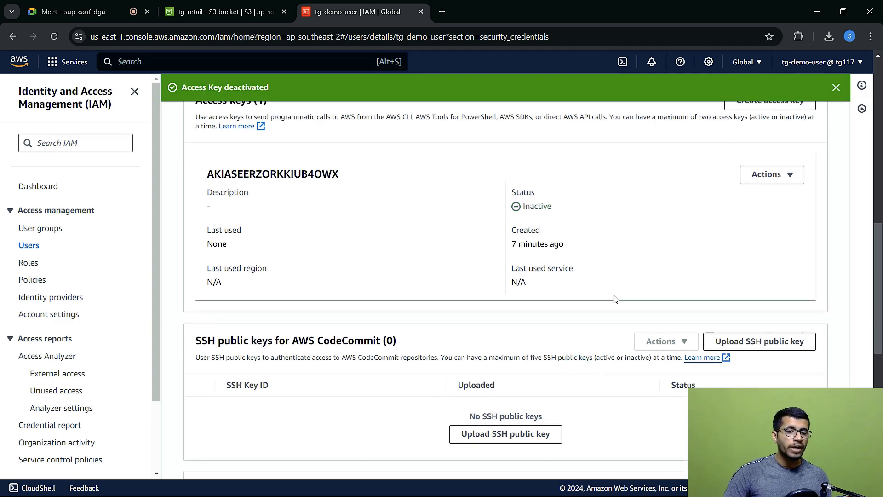
- Activate the inactive access key of tg-demo-user again
{"action": "scroll", "coordinate": [341, 202], "scroll_direction": "up", "scroll_amount": 2}
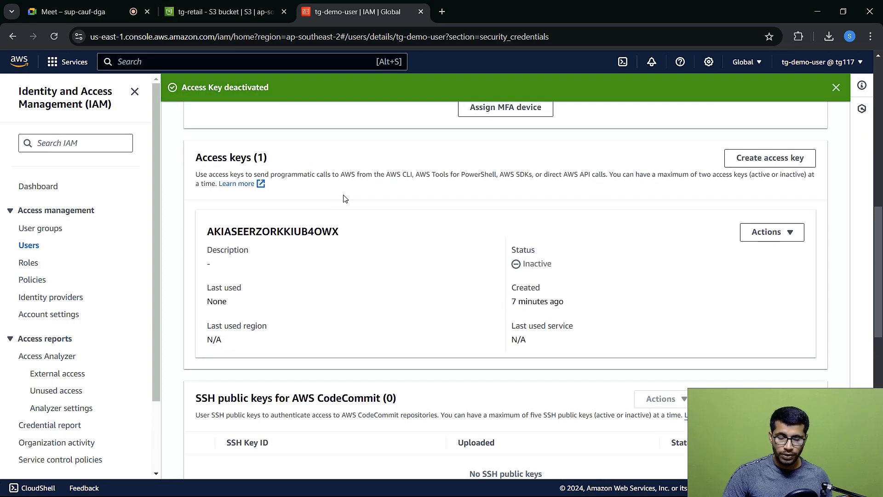
{"action": "left_click", "coordinate": [766, 231]}
{"action": "left_click", "coordinate": [777, 282]}
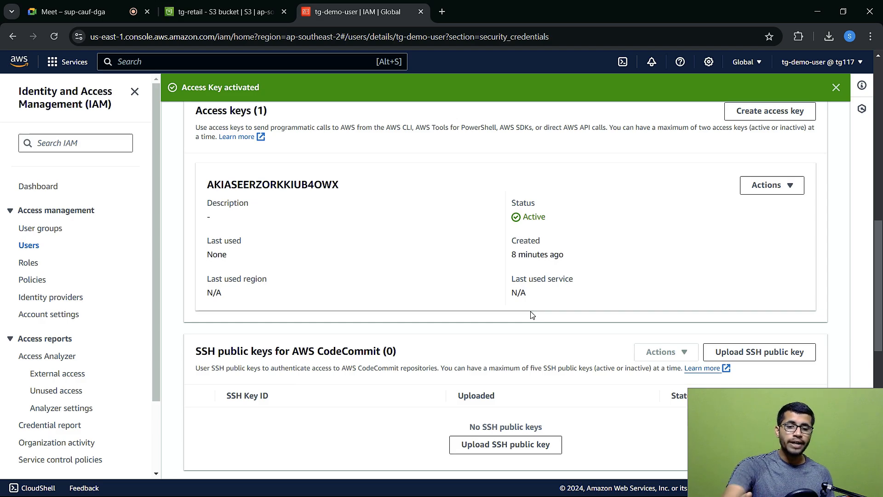
- Deactivate the reactivated access key of tg-demo-user once more and confirm
{"action": "left_click", "coordinate": [782, 186]}
{"action": "left_click", "coordinate": [770, 221]}
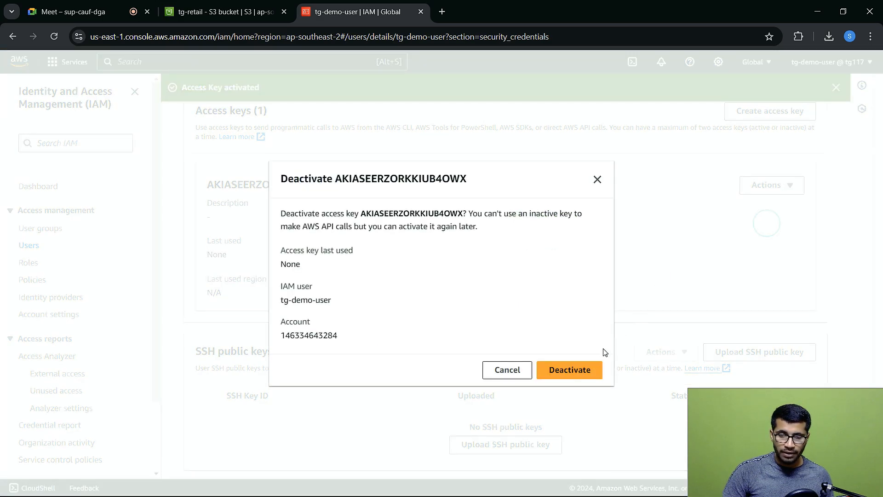
{"action": "left_click", "coordinate": [575, 373]}
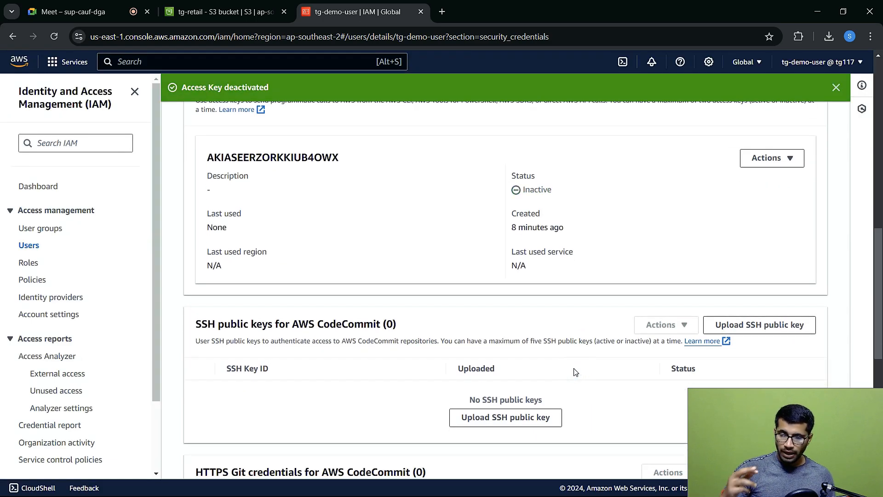
- Examine the actions offered for the deactivated key, the user's summary and the Access keys section
{"action": "left_click", "coordinate": [777, 169]}
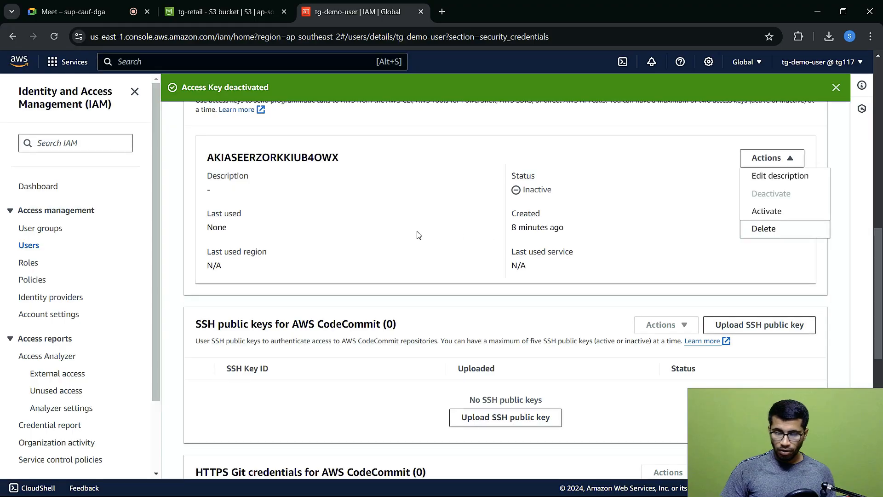
{"action": "scroll", "coordinate": [41, 237], "scroll_direction": "up", "scroll_amount": 3}
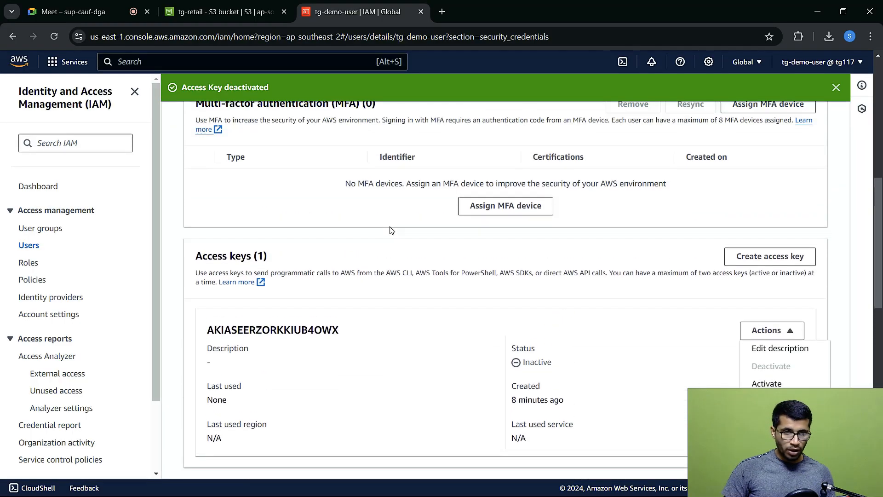
{"action": "scroll", "coordinate": [392, 230], "scroll_direction": "down", "scroll_amount": 1}
{"action": "scroll", "coordinate": [392, 229], "scroll_direction": "up", "scroll_amount": 10}
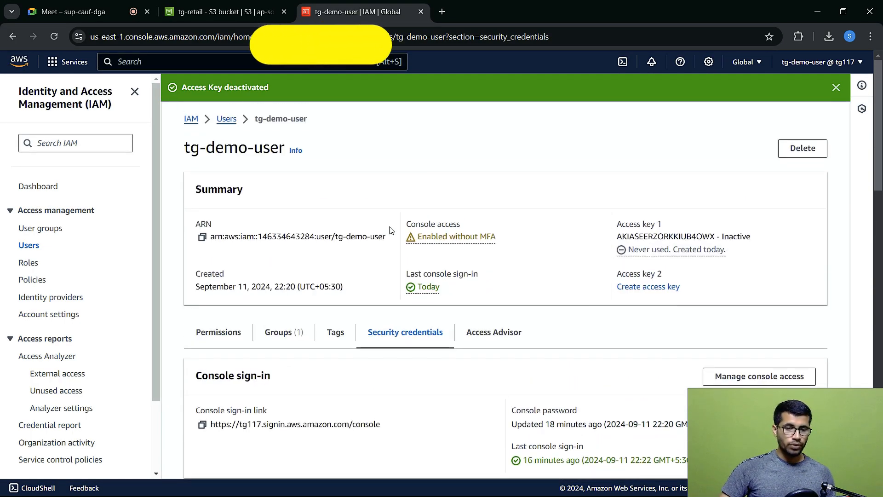
{"action": "left_click", "coordinate": [699, 412]}
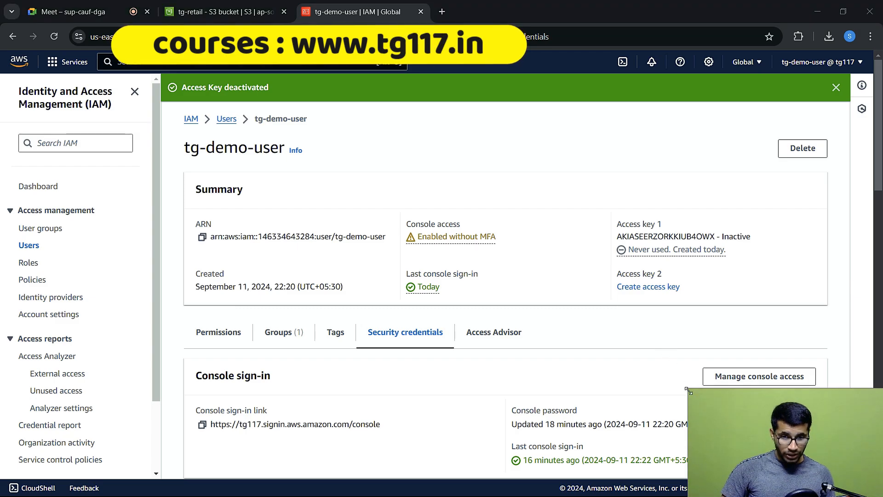
{"action": "left_click_drag", "start_coordinate": [688, 391], "coordinate": [590, 333]}
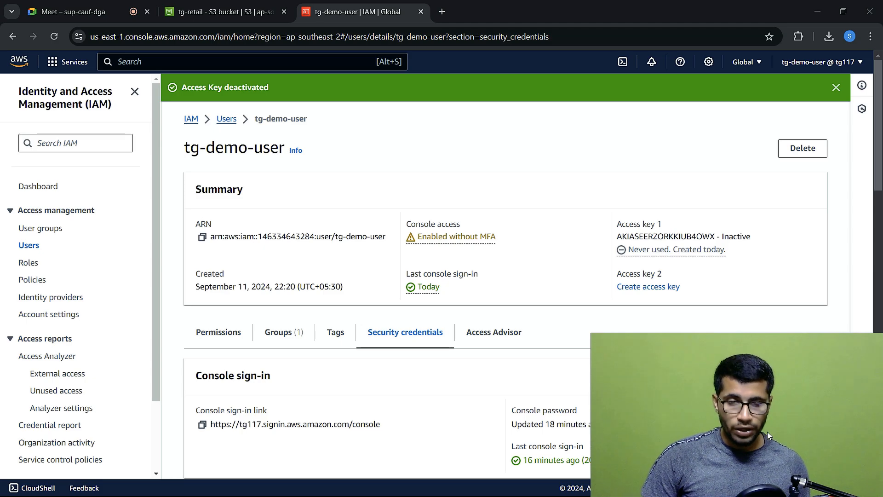
{"action": "scroll", "coordinate": [457, 260], "scroll_direction": "down", "scroll_amount": 7}
{"action": "scroll", "coordinate": [458, 261], "scroll_direction": "down", "scroll_amount": 2}
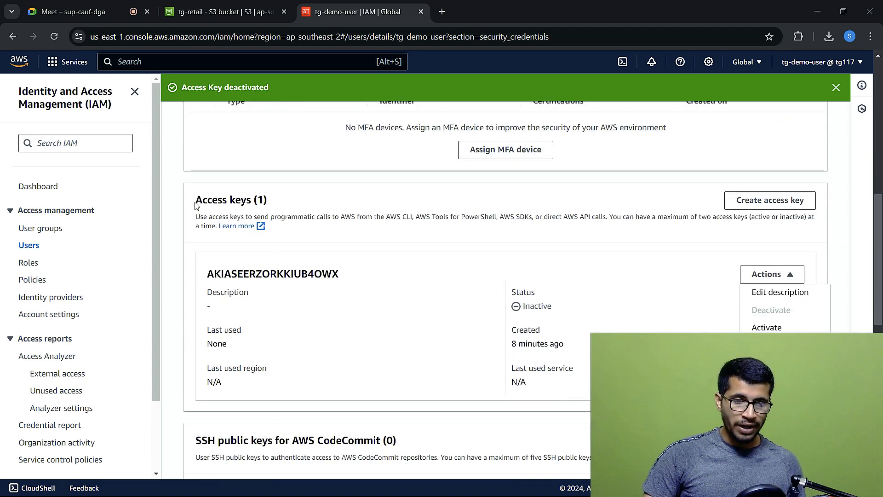
{"action": "left_click_drag", "start_coordinate": [194, 201], "coordinate": [255, 201]}
{"action": "key", "text": "Escape"}
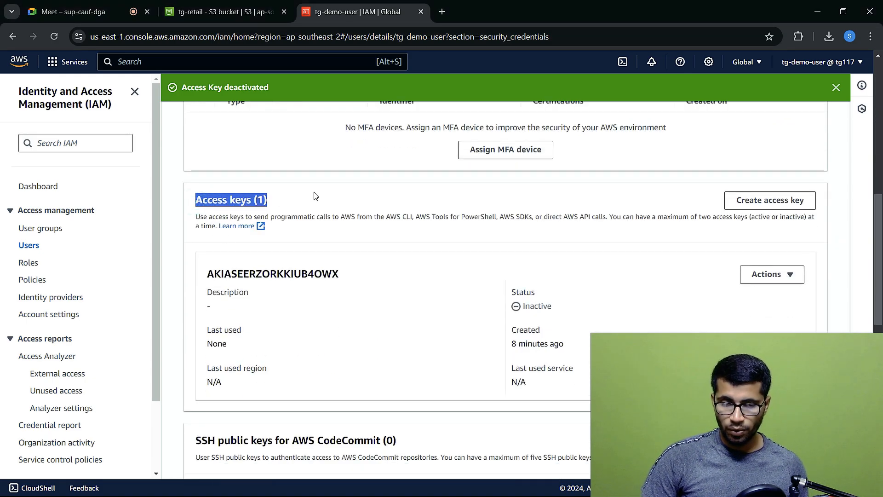
- Switch to Command Prompt and examine the aws s3 ls s3://tg-retail/ command with its --profile tg-user option
{"action": "key", "text": "alt+Tab"}
{"action": "key", "text": "alt+Tab"}
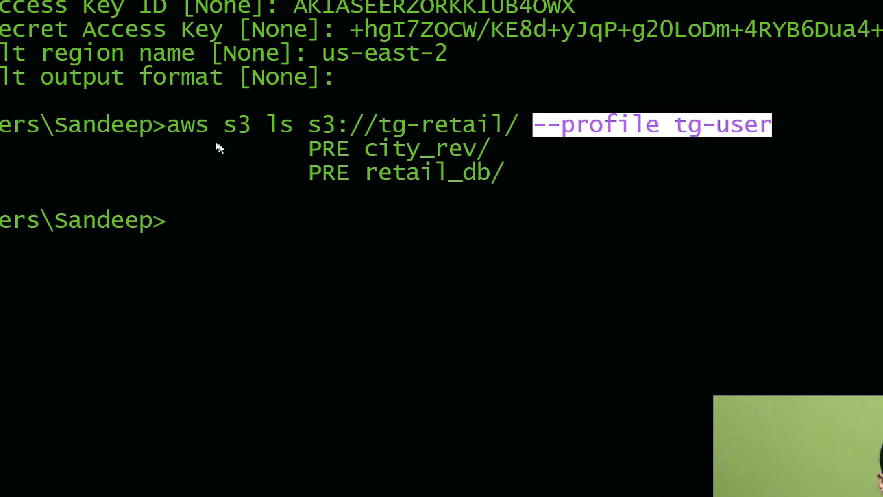
{"action": "left_click_drag", "start_coordinate": [178, 132], "coordinate": [523, 132]}
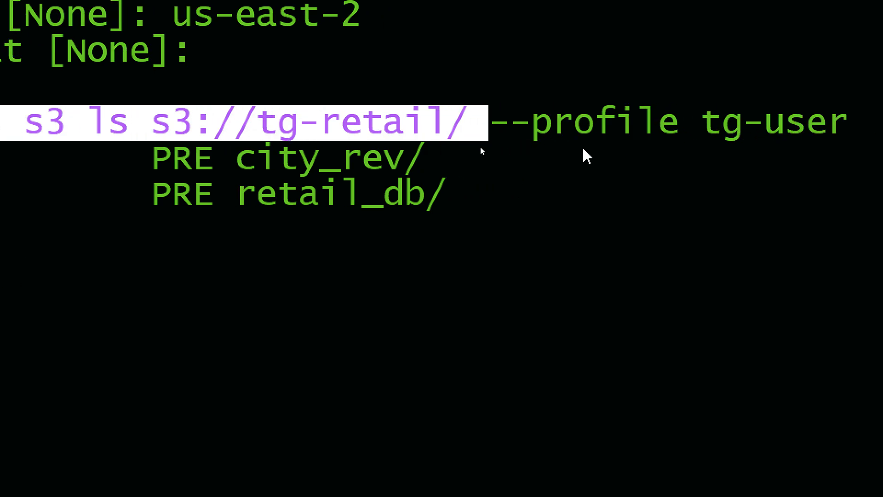
{"action": "left_click", "coordinate": [238, 201]}
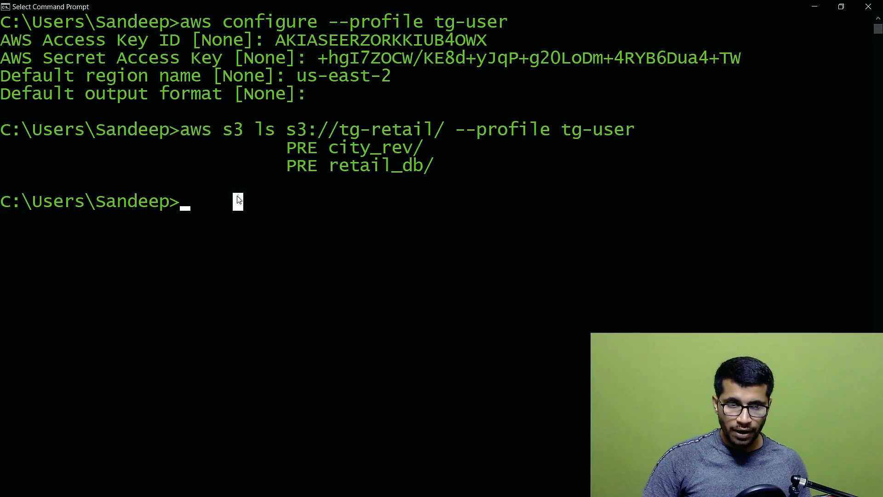
{"action": "left_click_drag", "start_coordinate": [180, 130], "coordinate": [633, 139]}
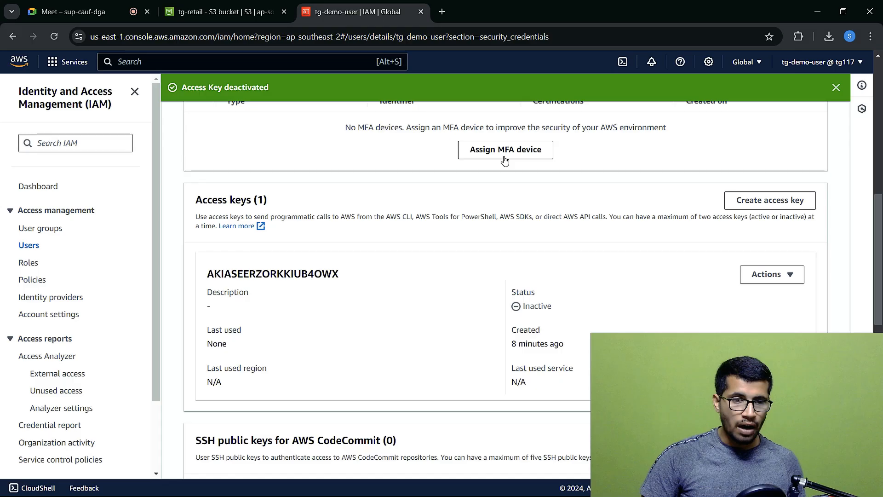
- Switch to the AWS Cloud Foundations presentation in PowerPoint and place the cursor after IAM Roles on the Agenda slide
{"action": "key", "text": "alt+Tab"}
{"action": "key", "text": "alt+Tab"}
{"action": "key", "text": "alt+Tab"}
{"action": "key", "text": "alt+Tab"}
{"action": "key", "text": "alt+Tab"}
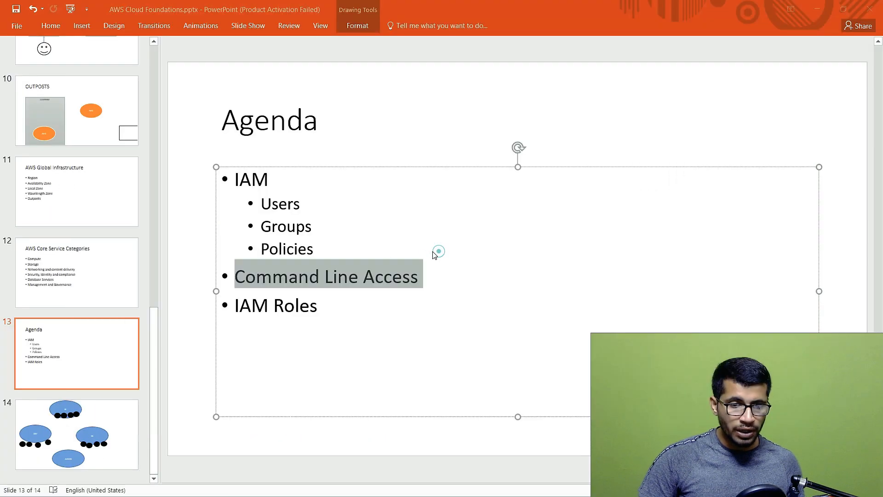
{"action": "left_click", "coordinate": [321, 318]}
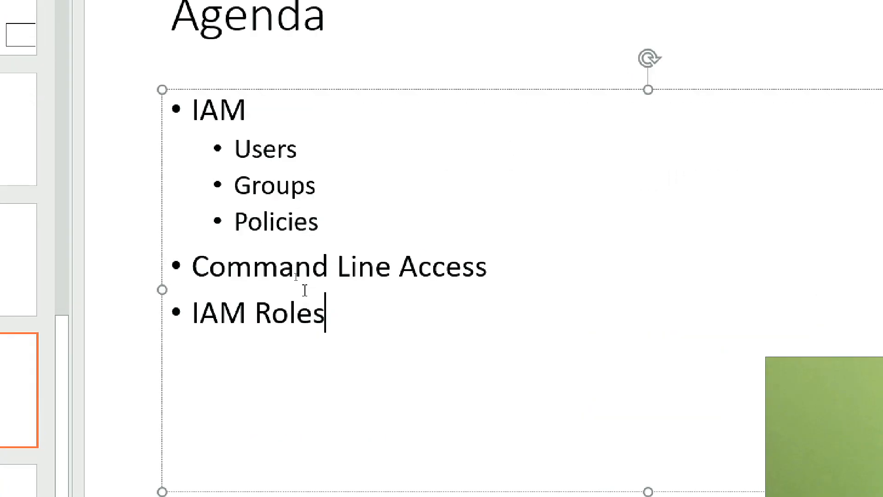